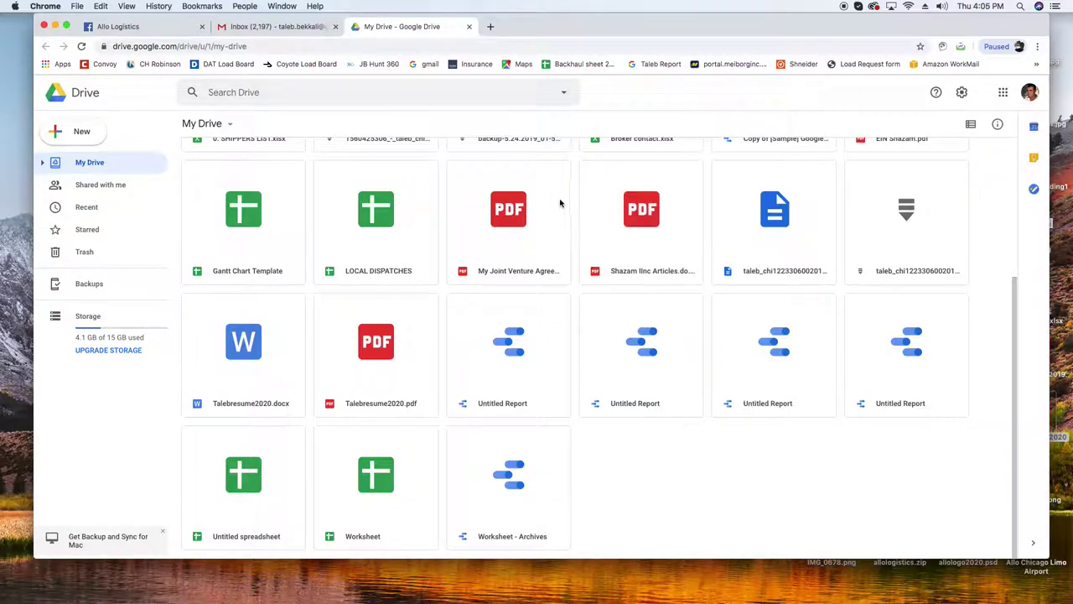
# Open Google Drive from the Gmail inbox and create a new blank Google Sheets spreadsheet in My Drive
pyautogui.scroll(4, 560, 199)
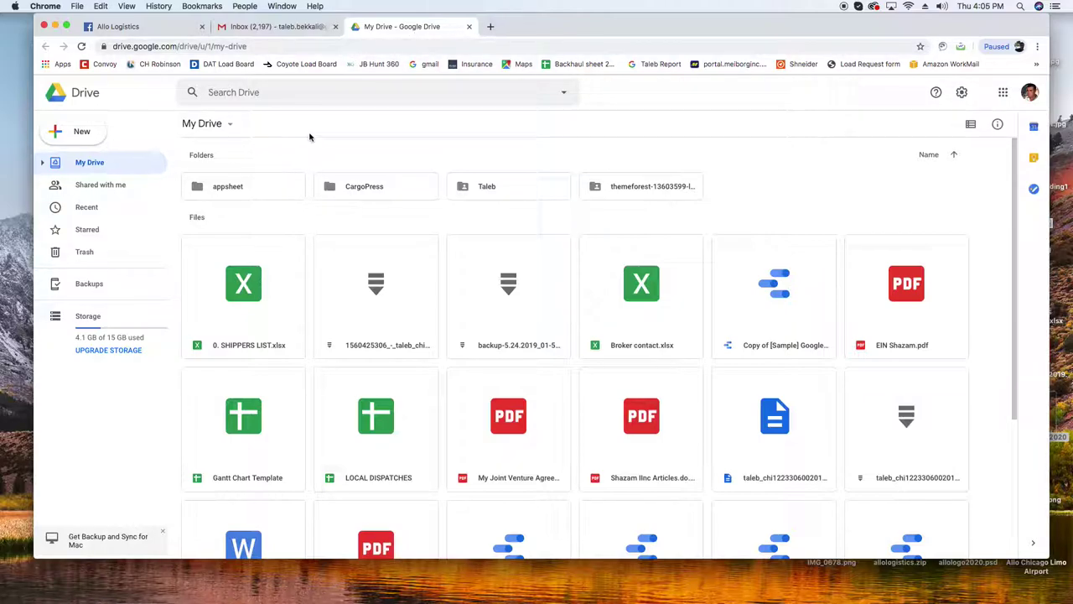
pyautogui.click(273, 26)
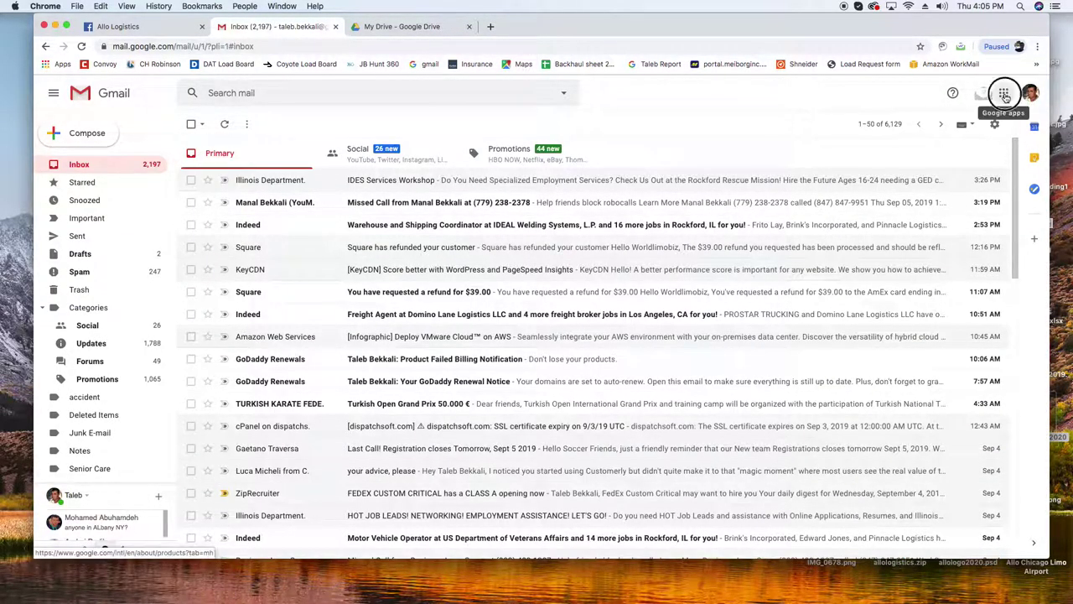
pyautogui.click(1003, 93)
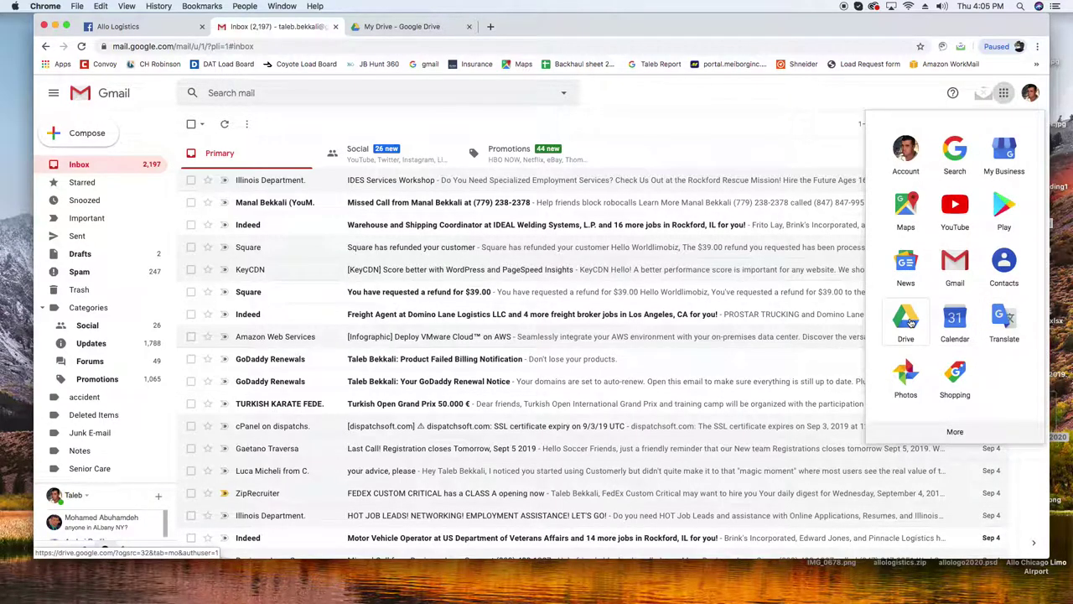
pyautogui.click(911, 322)
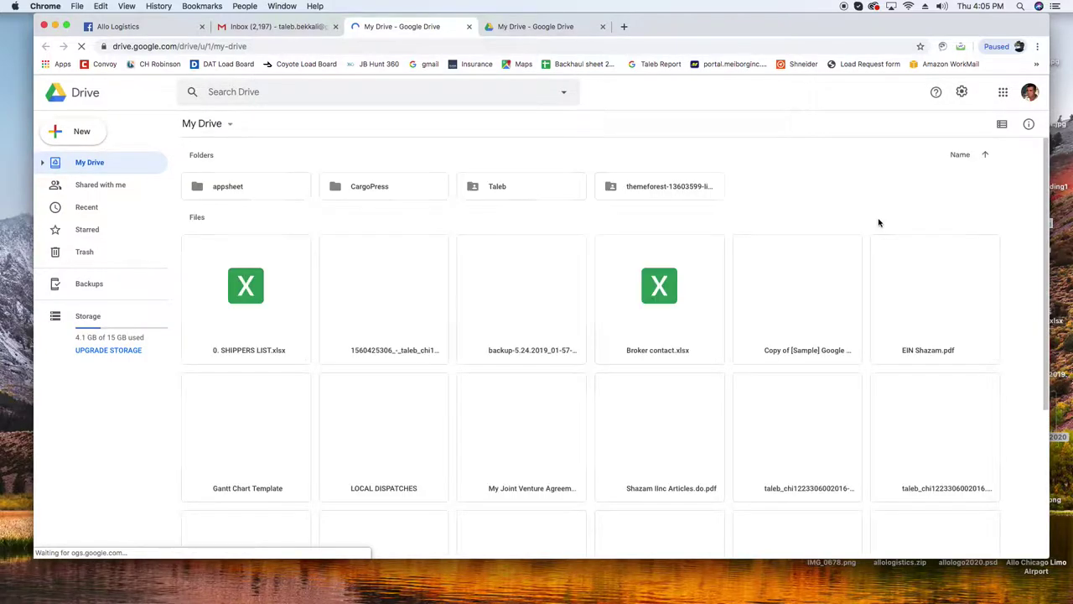
pyautogui.click(228, 128)
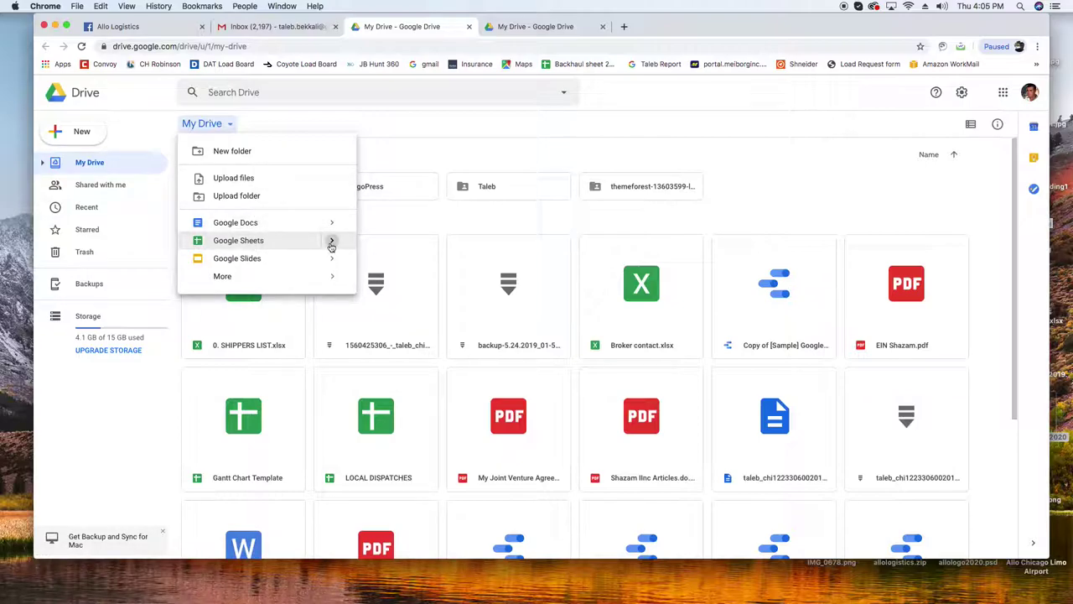
pyautogui.moveTo(333, 243)
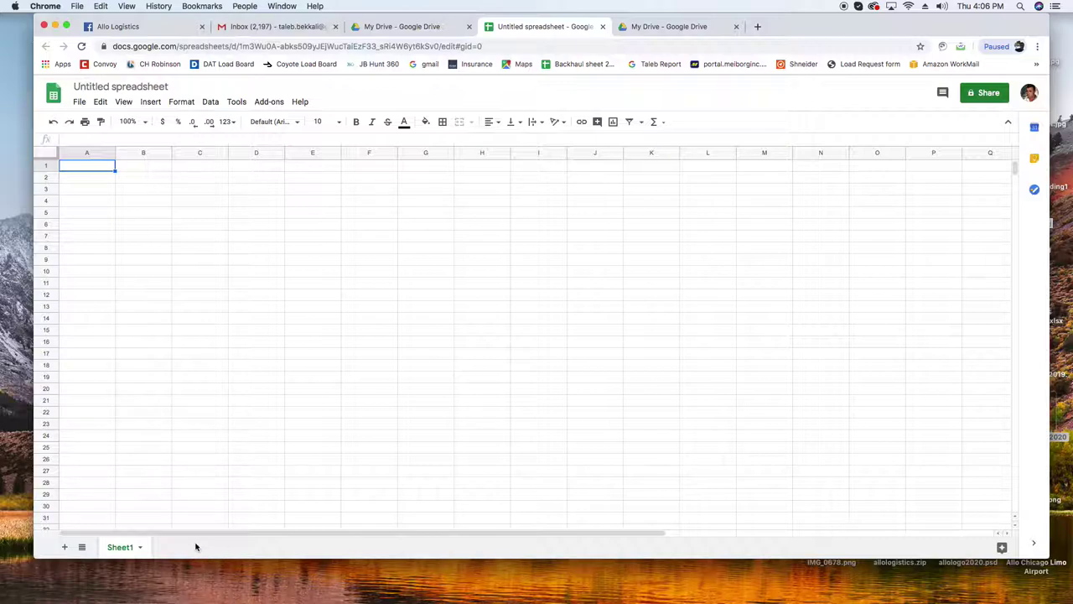
# Rename the spreadsheet's first sheet, Sheet1, as Worksheet
pyautogui.click(128, 550)
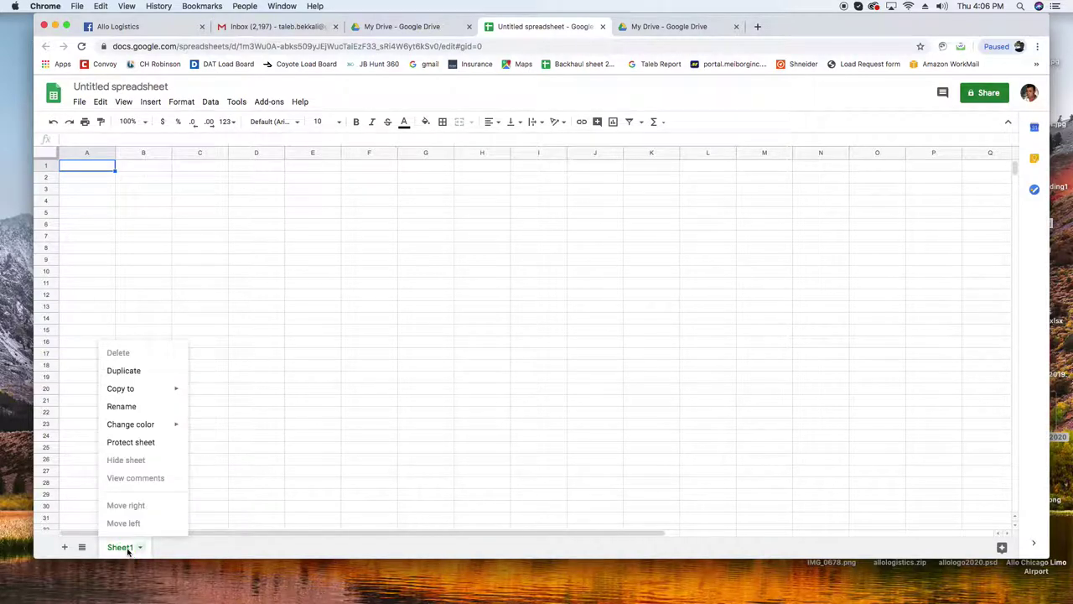
pyautogui.click(122, 407)
pyautogui.write('W')
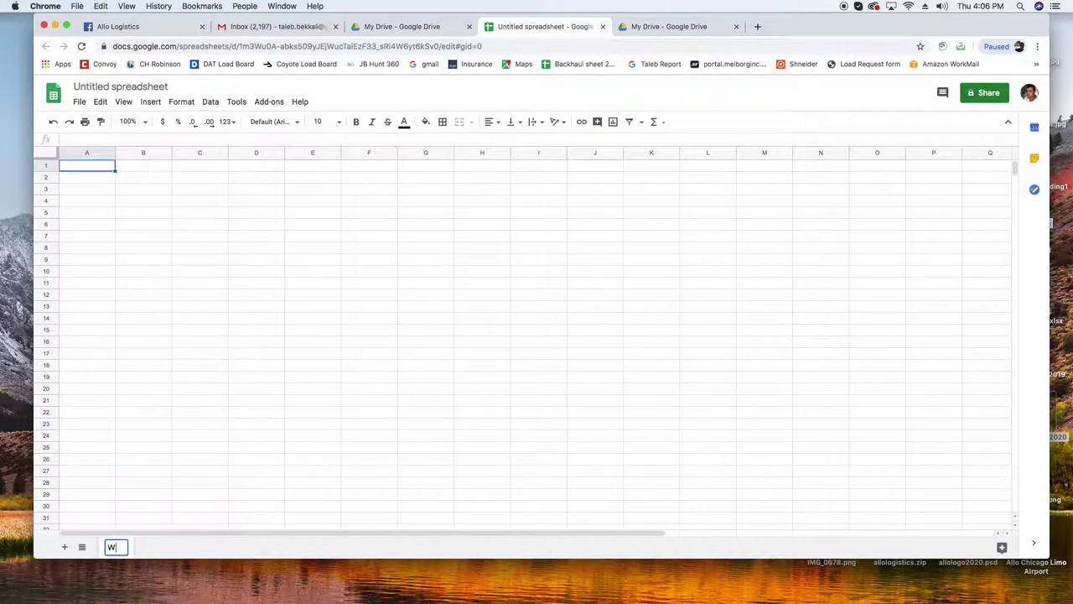
pyautogui.write('orksheet')
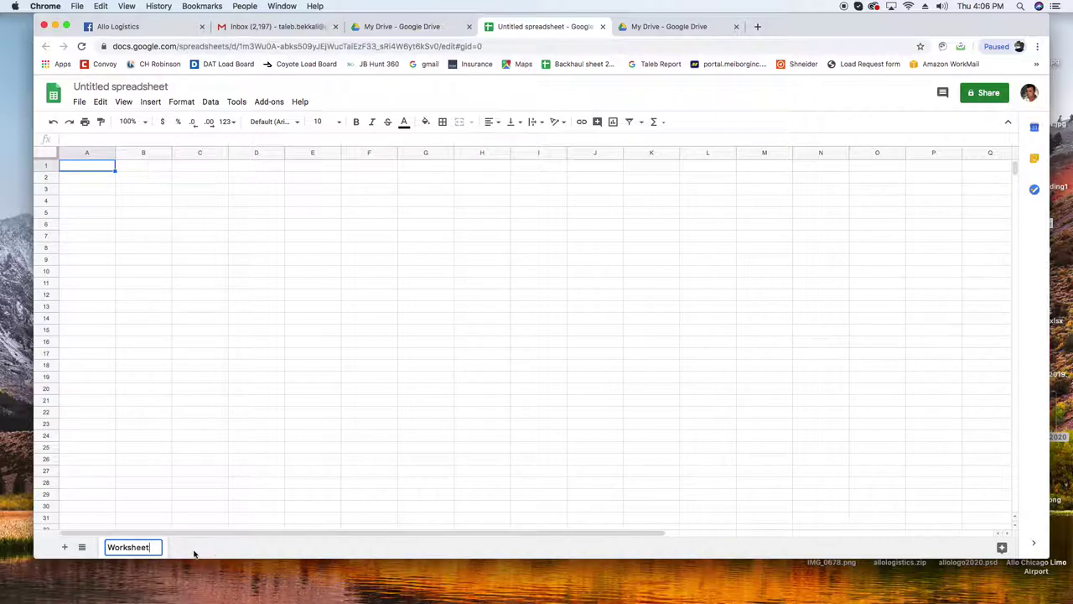
pyautogui.press('Return')
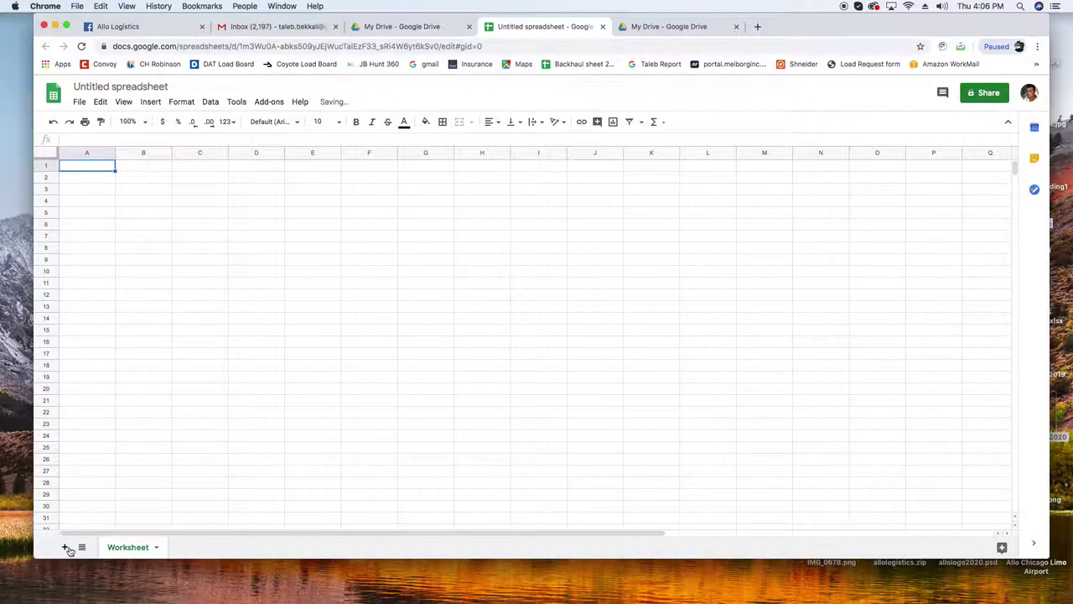
# Add two more sheets to the spreadsheet and rename Sheet2 as Data
pyautogui.click(65, 546)
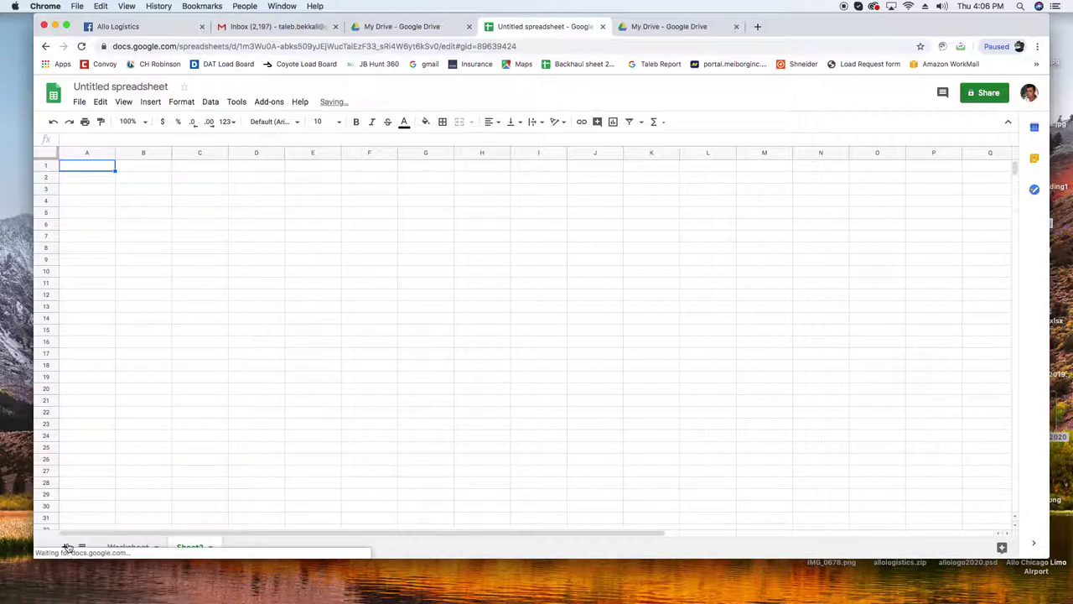
pyautogui.click(64, 547)
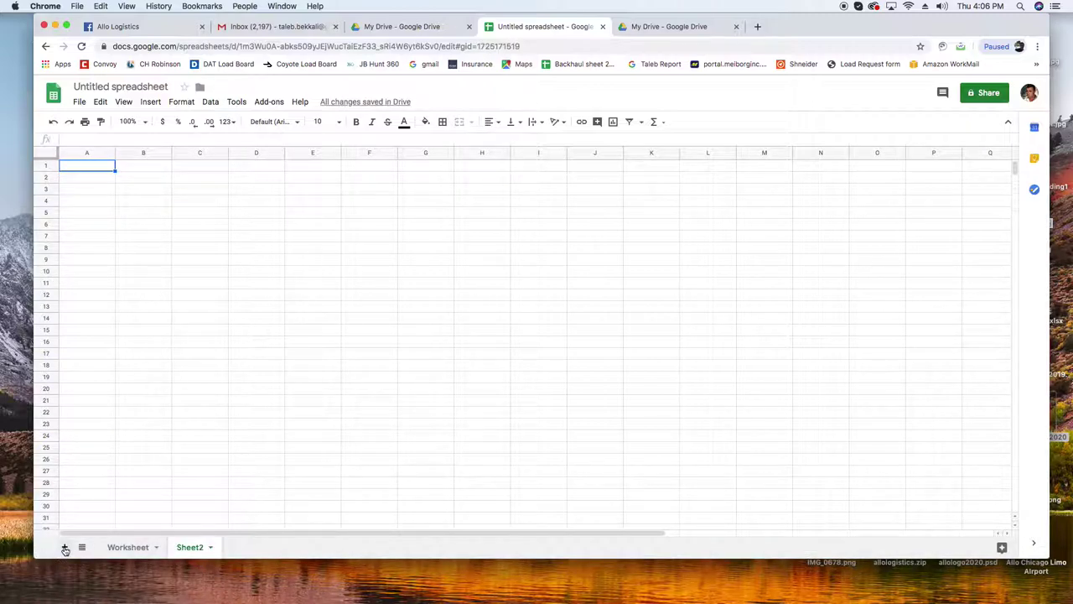
pyautogui.rightClick(191, 547)
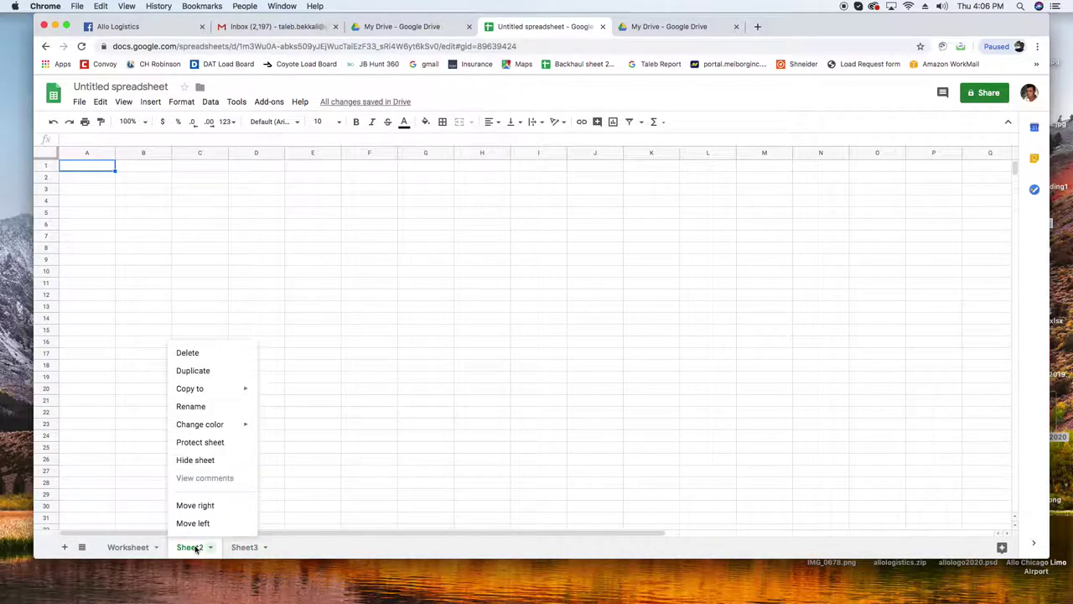
pyautogui.click(210, 409)
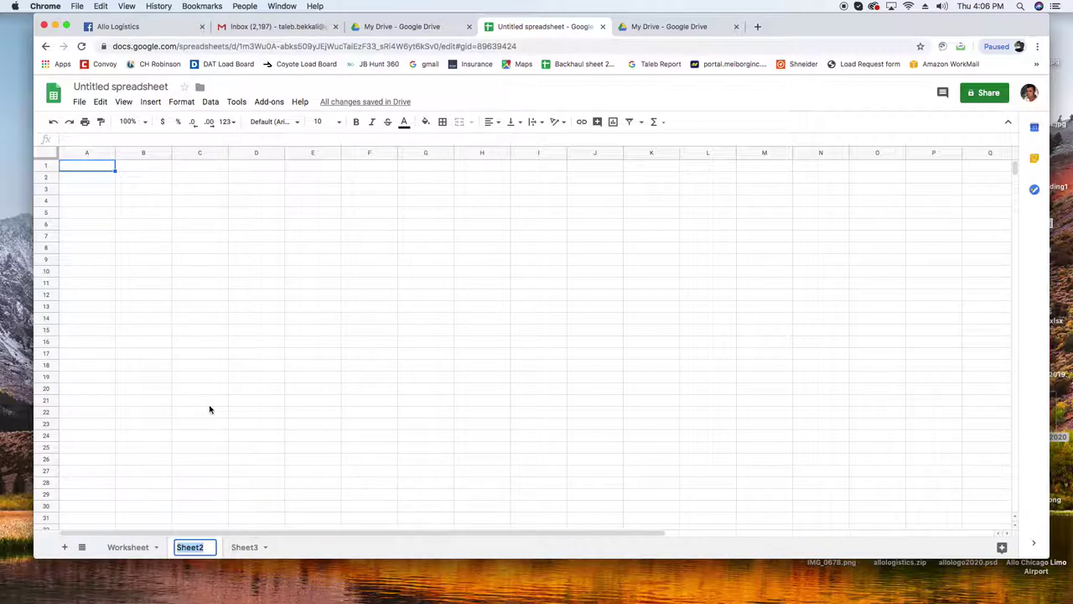
pyautogui.write('Data')
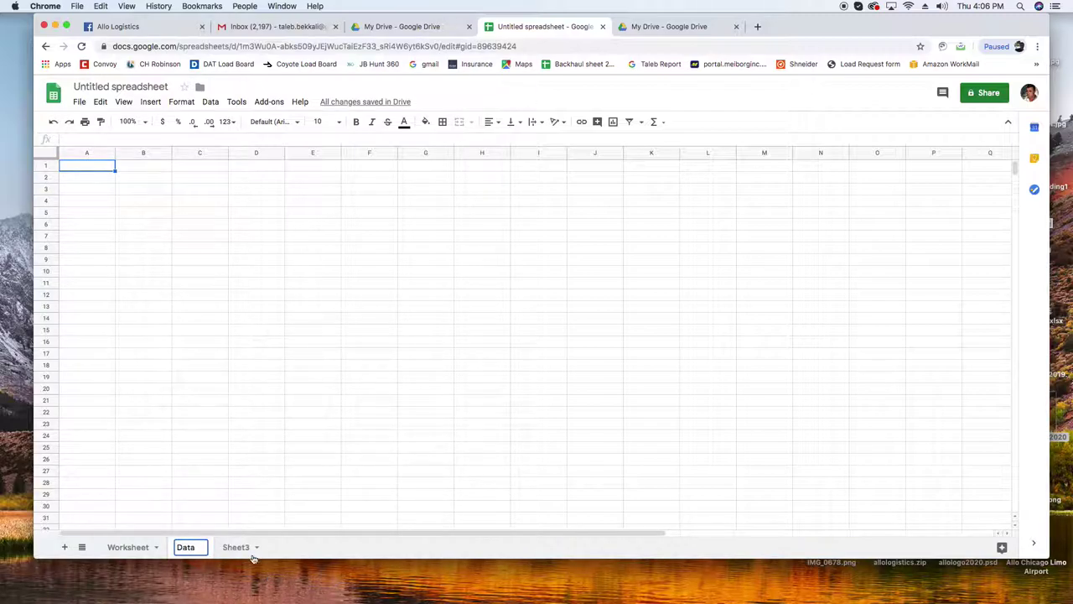
# Rename the third sheet, Sheet3, as Archives
pyautogui.click(251, 552)
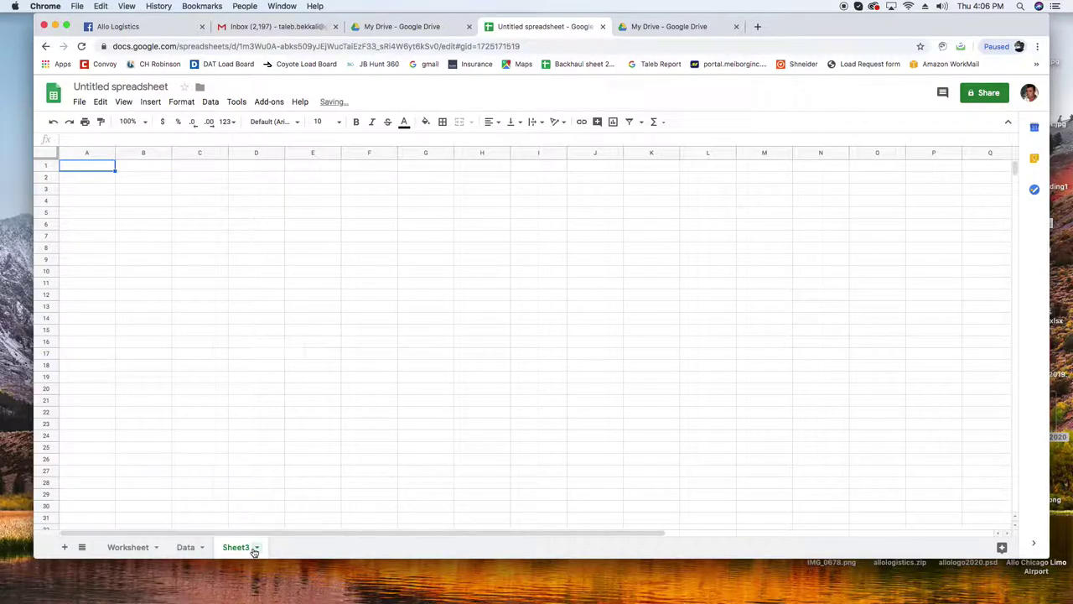
pyautogui.click(256, 548)
pyautogui.click(259, 407)
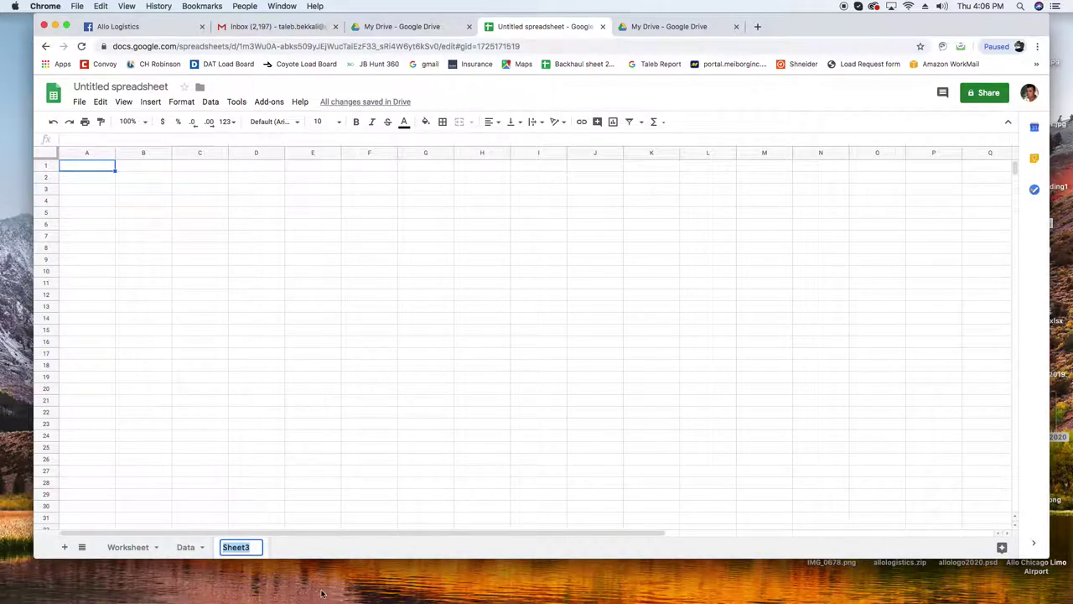
pyautogui.write('Archives')
pyautogui.press('Return')
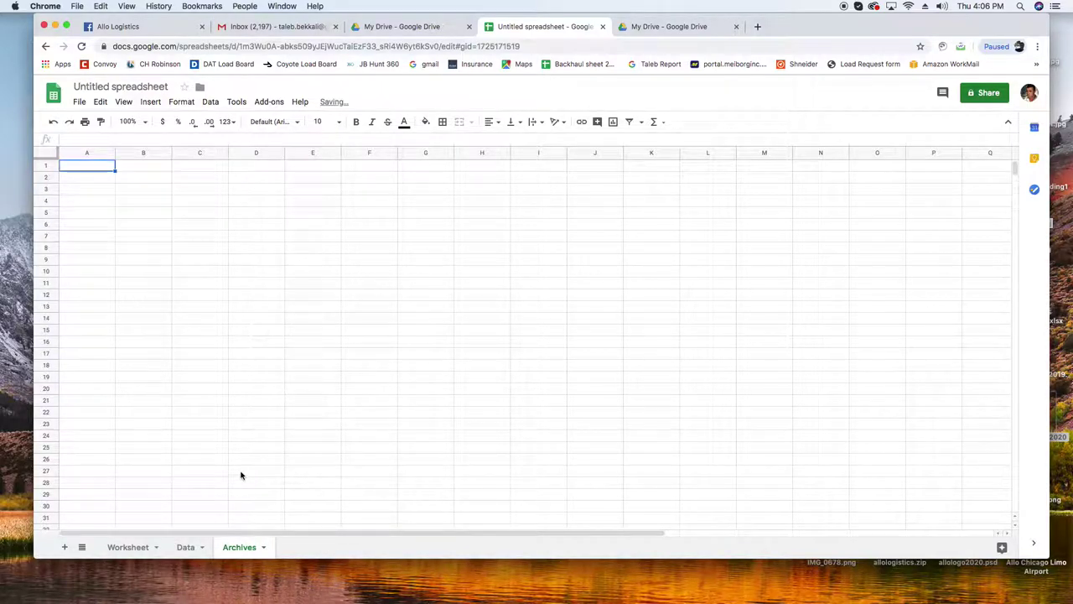
# On the Data sheet, enter the column headers Drivers, Phones and MC in cells A1 to C1
pyautogui.click(184, 548)
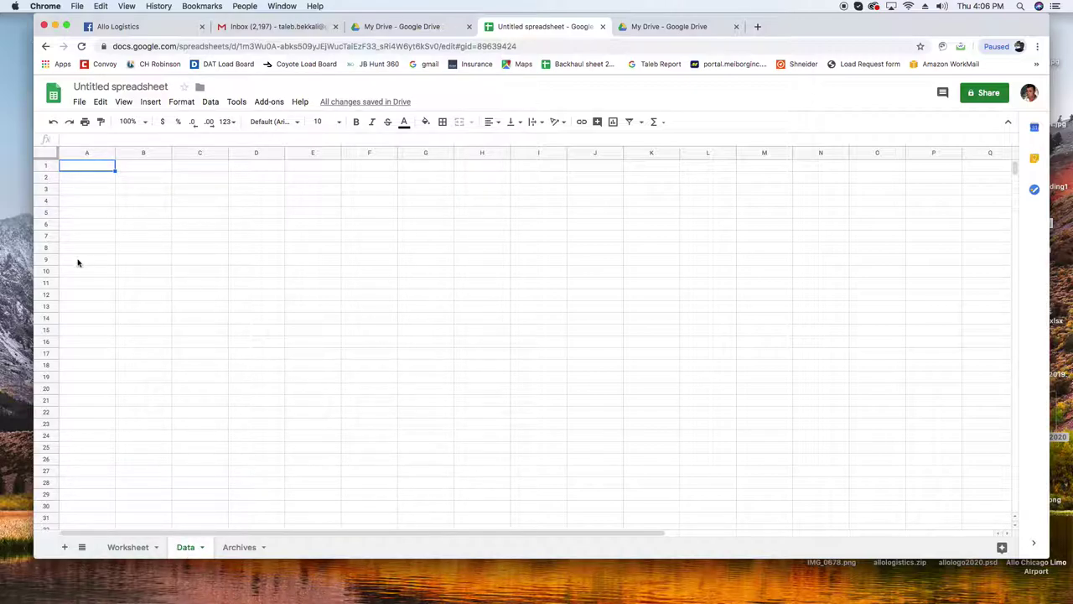
pyautogui.press('super+shift+5')
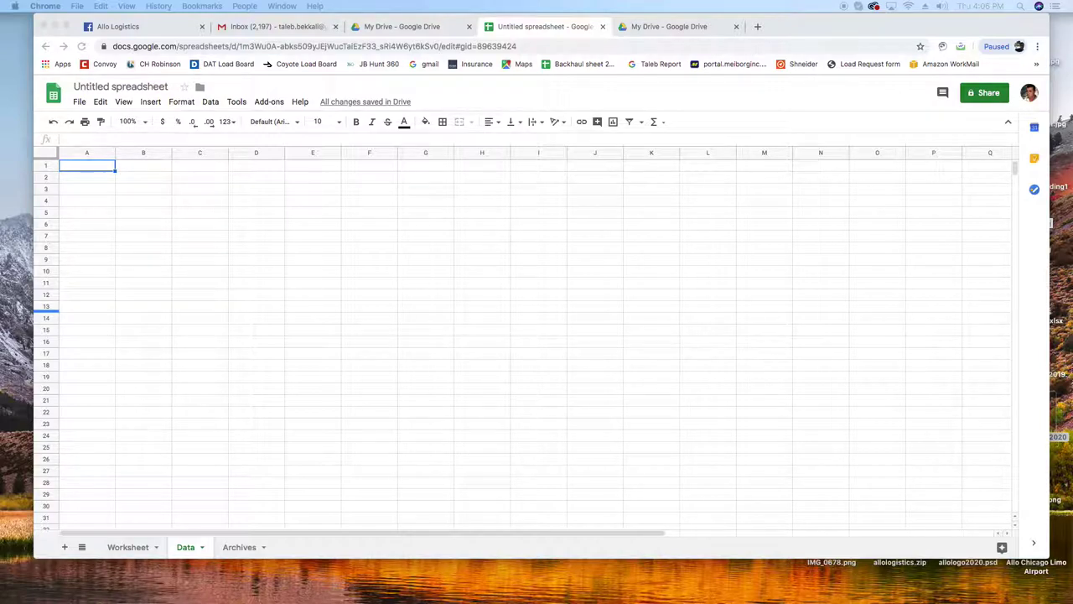
pyautogui.click(84, 171)
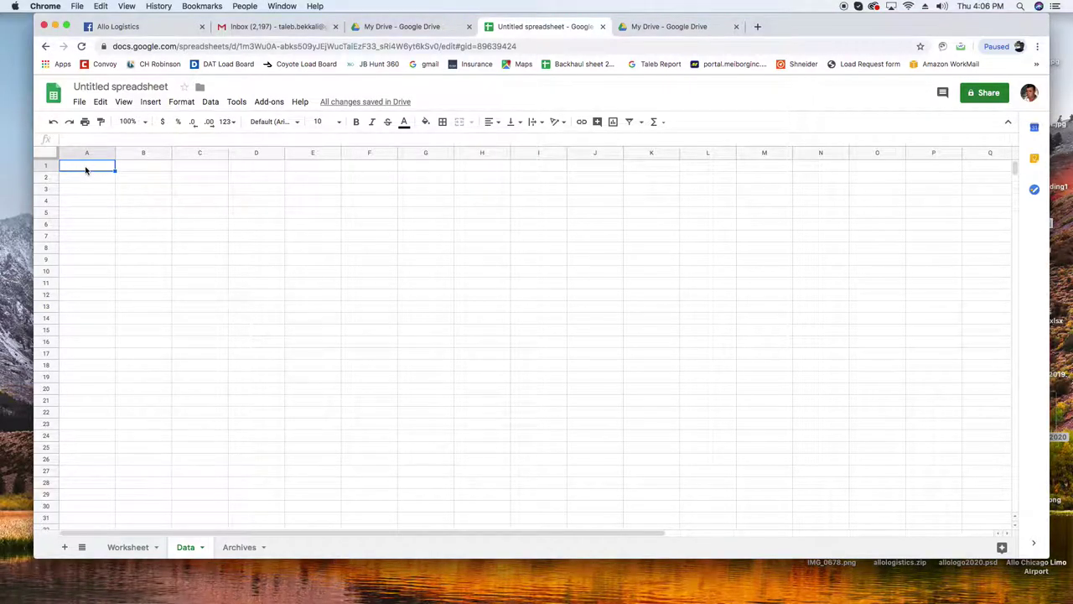
pyautogui.write('Drivers')
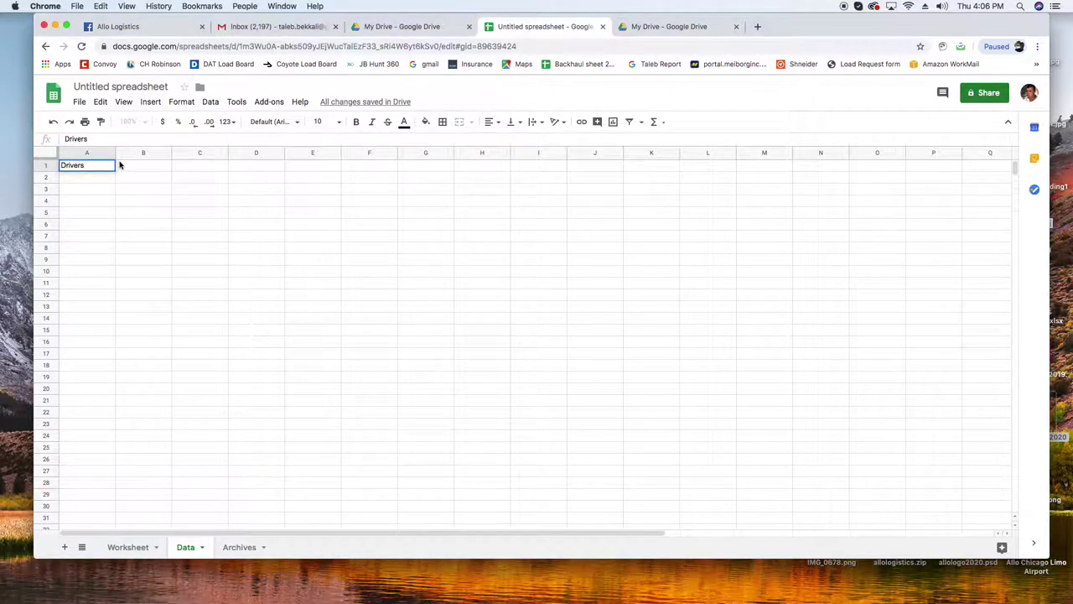
pyautogui.click(145, 171)
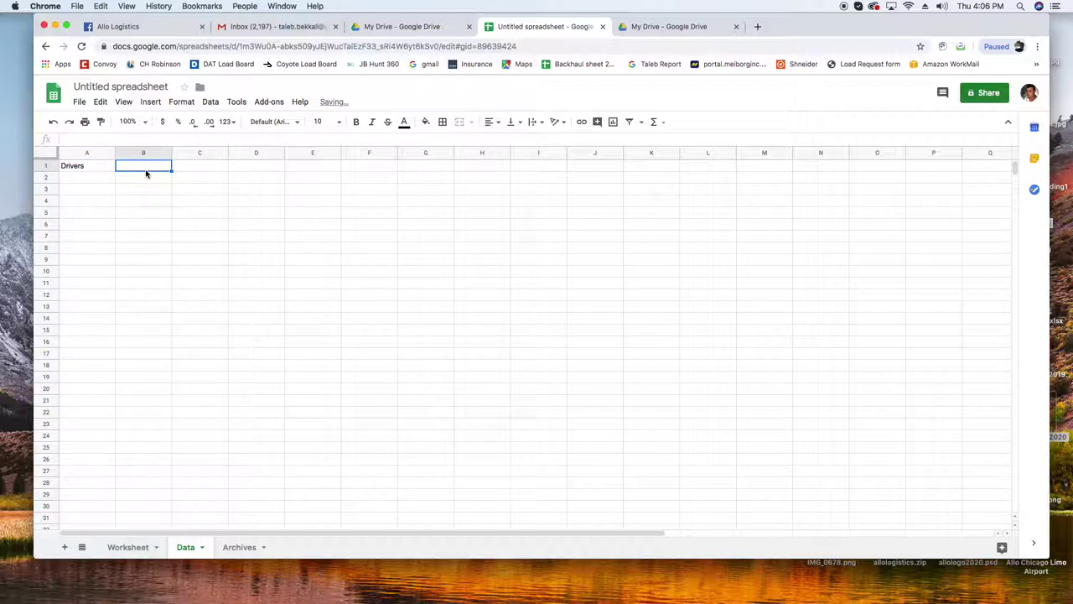
pyautogui.write('Phones')
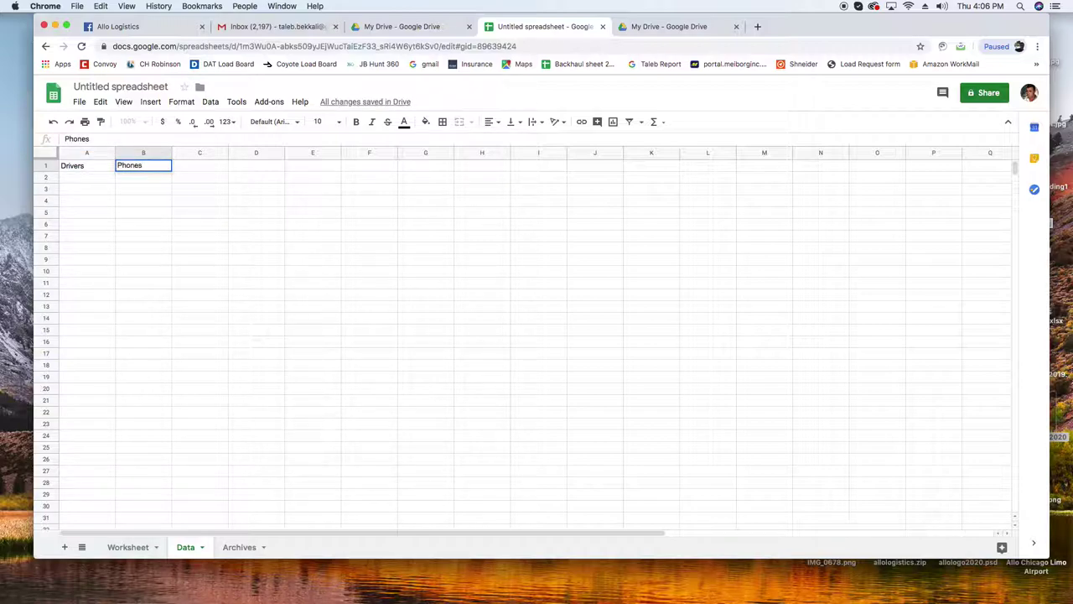
pyautogui.click(201, 166)
pyautogui.write('M')
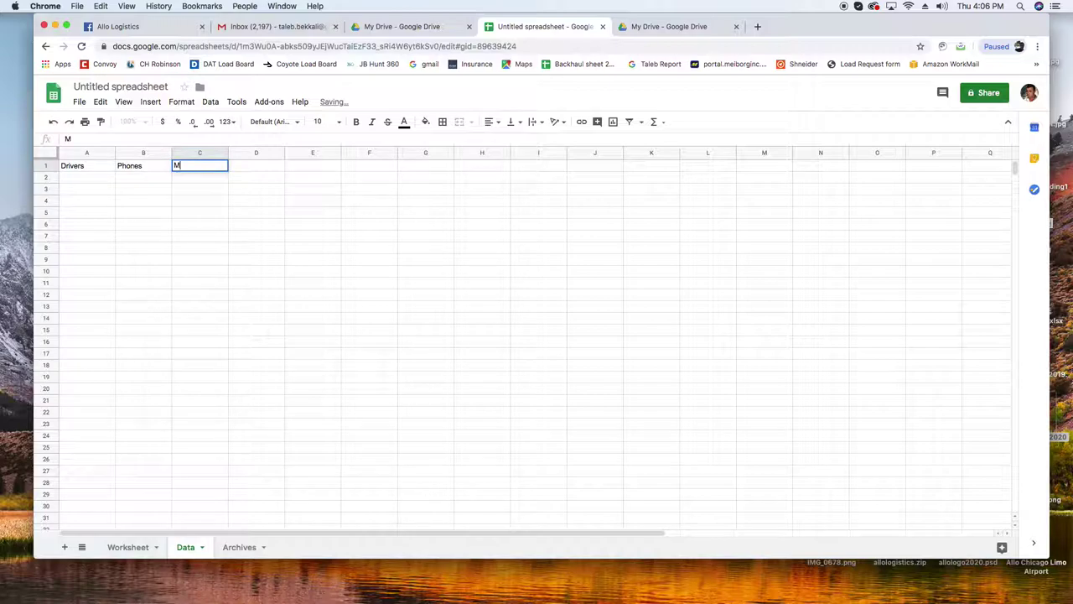
pyautogui.write('C')
# Enter the column headers Truck, Trailer and Equip. in cells D1 to F1 of the Data sheet
pyautogui.click(250, 167)
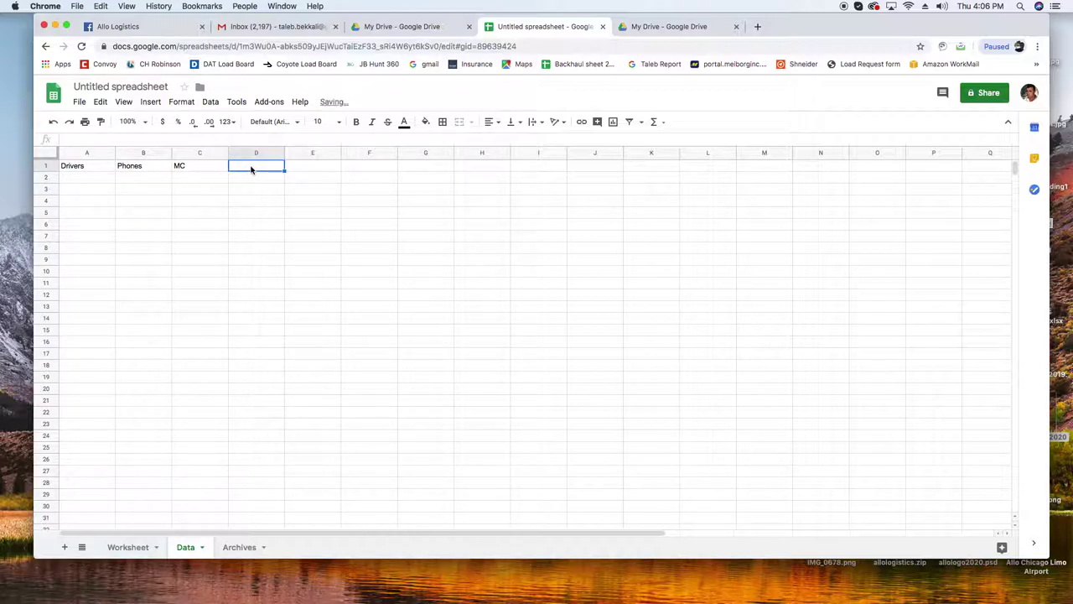
pyautogui.write('Truck')
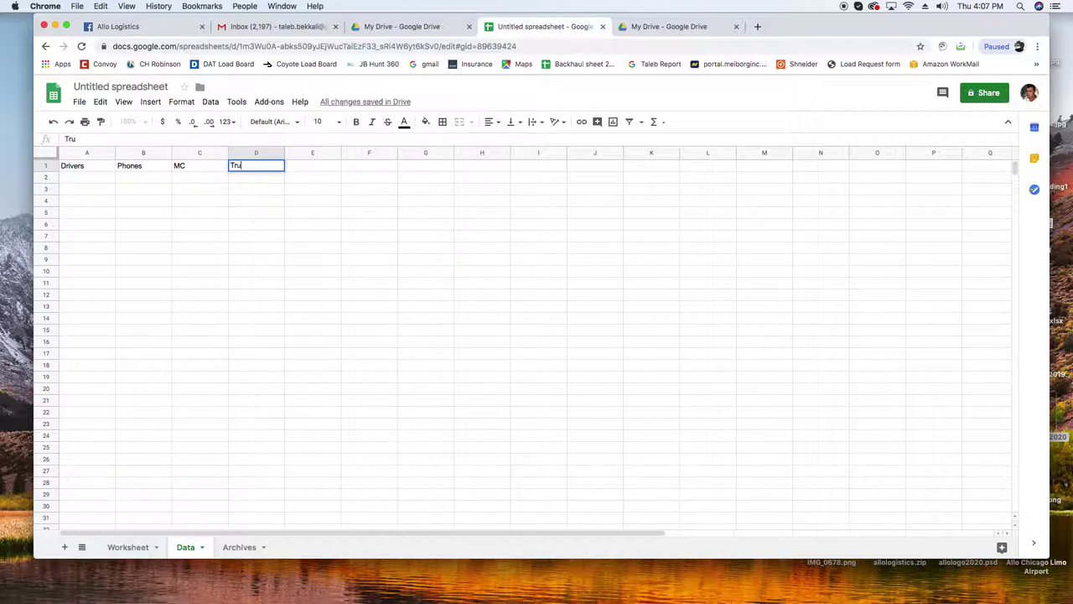
pyautogui.click(310, 164)
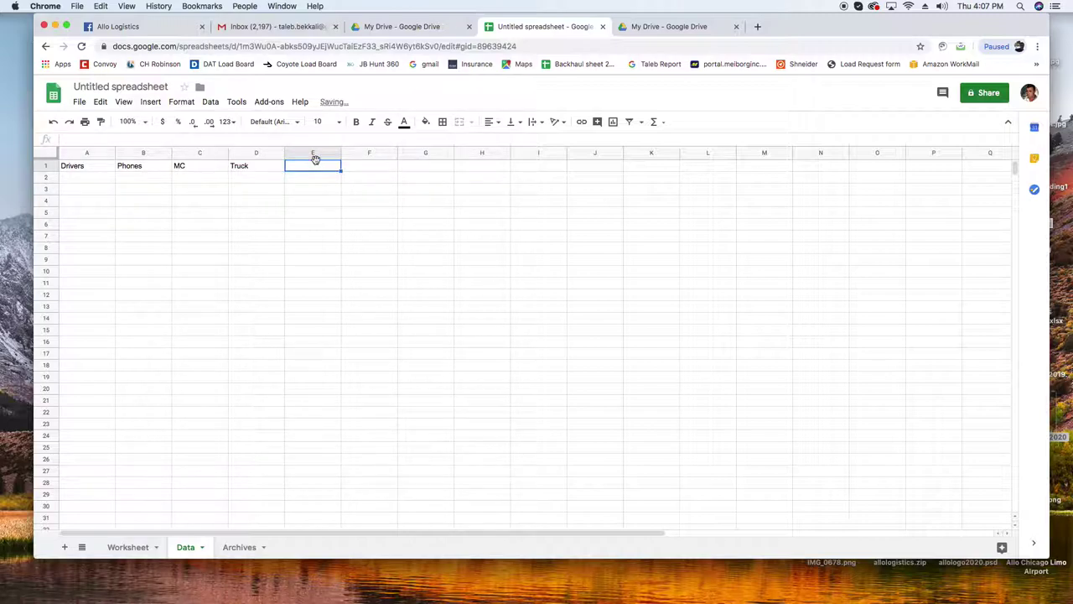
pyautogui.write('Trailer')
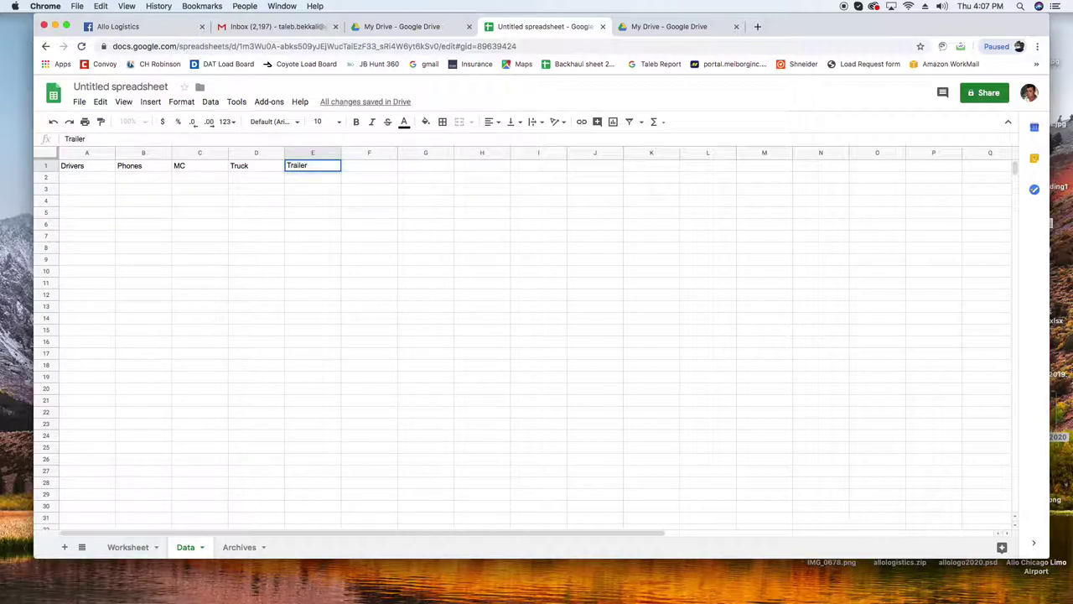
pyautogui.click(388, 169)
pyautogui.write('Equip')
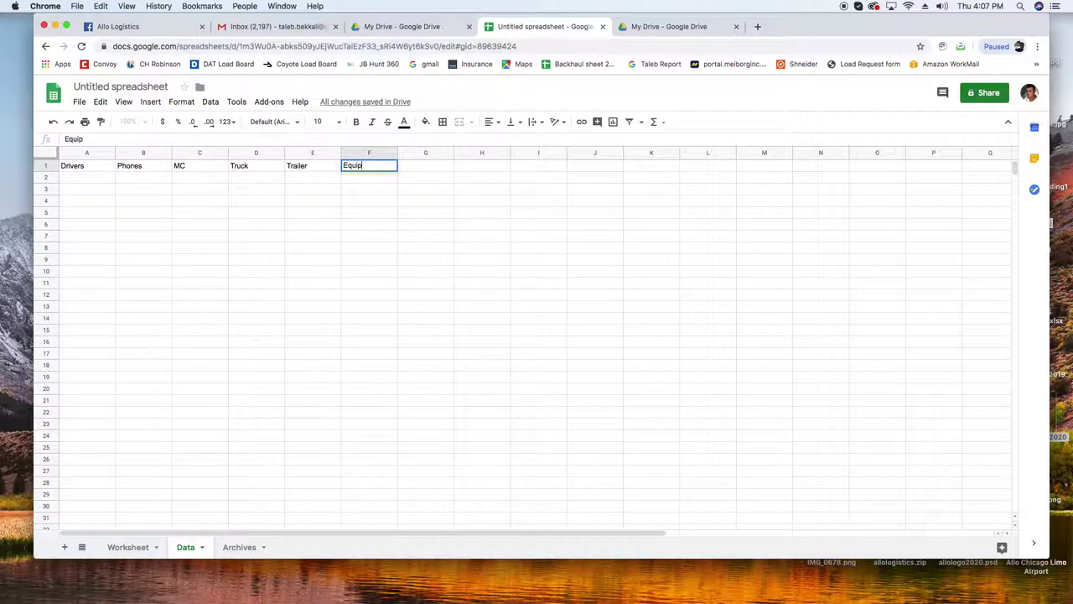
pyautogui.write('.')
# Enter the column headers Hometown and Brokers in cells G1 and H1 of the Data sheet, and select cell A2
pyautogui.click(428, 170)
pyautogui.write('Hometown')
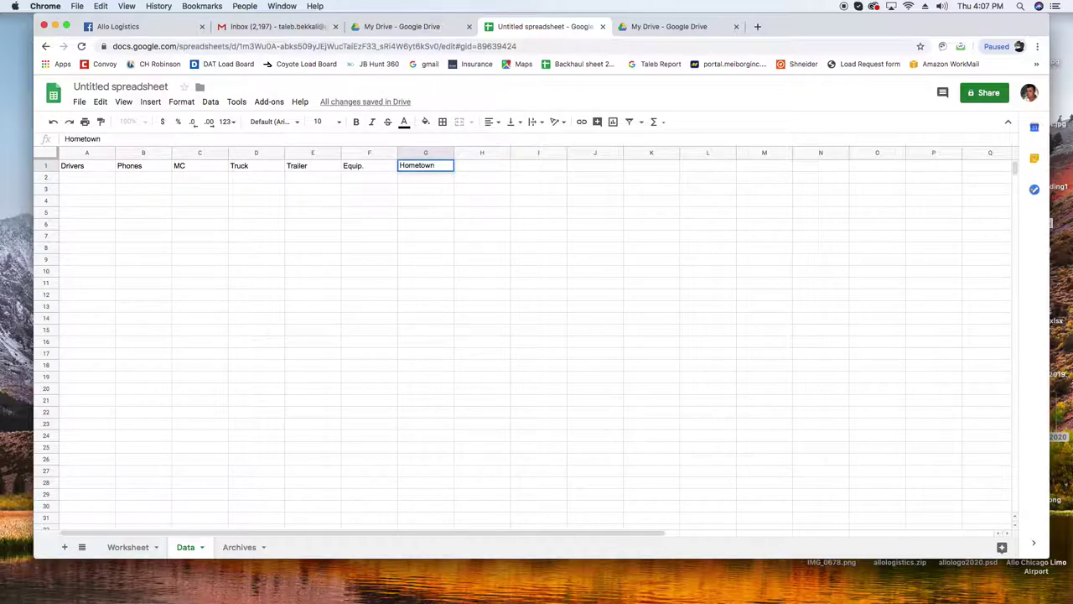
pyautogui.click(447, 234)
pyautogui.click(489, 166)
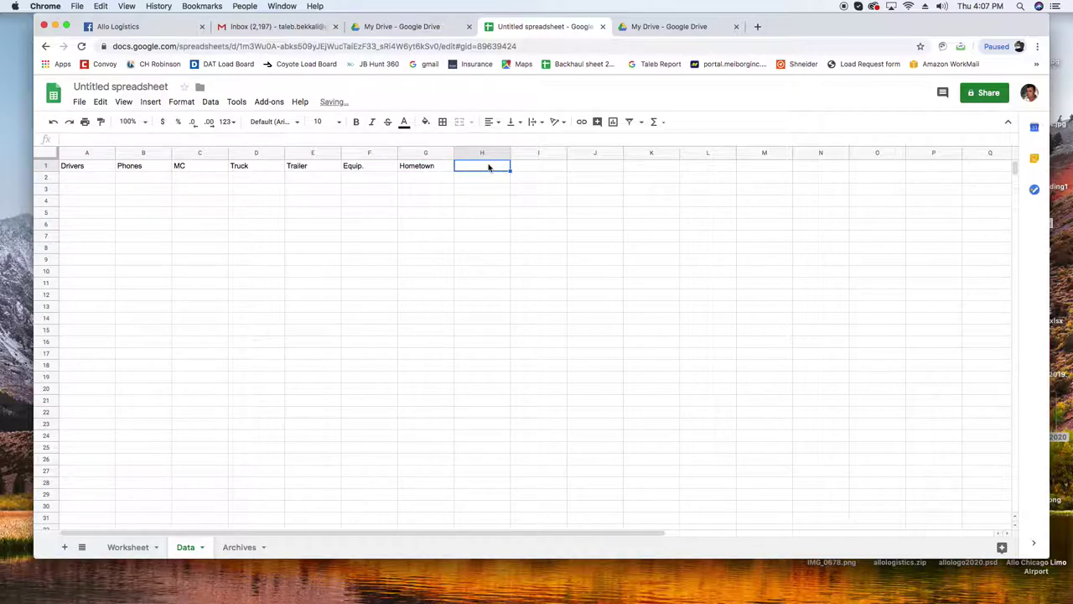
pyautogui.write('Br')
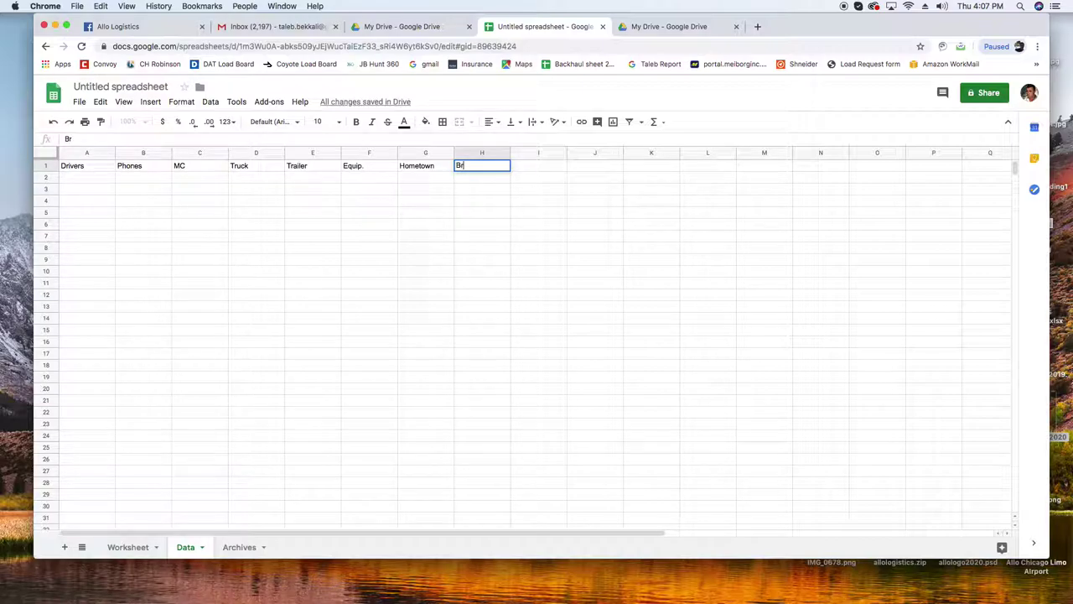
pyautogui.write('okers')
pyautogui.click(495, 192)
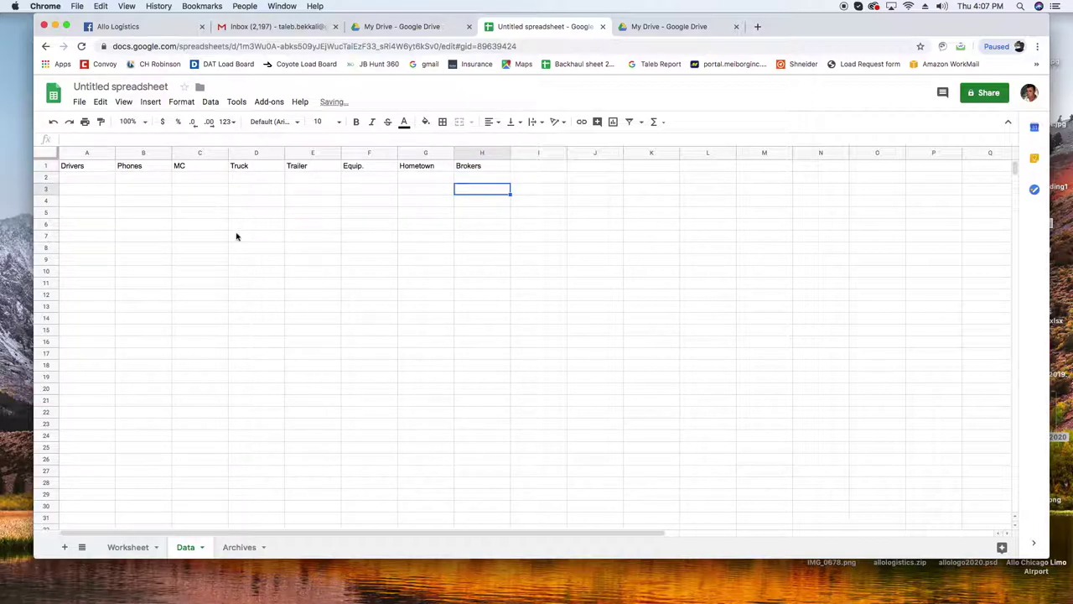
pyautogui.click(88, 178)
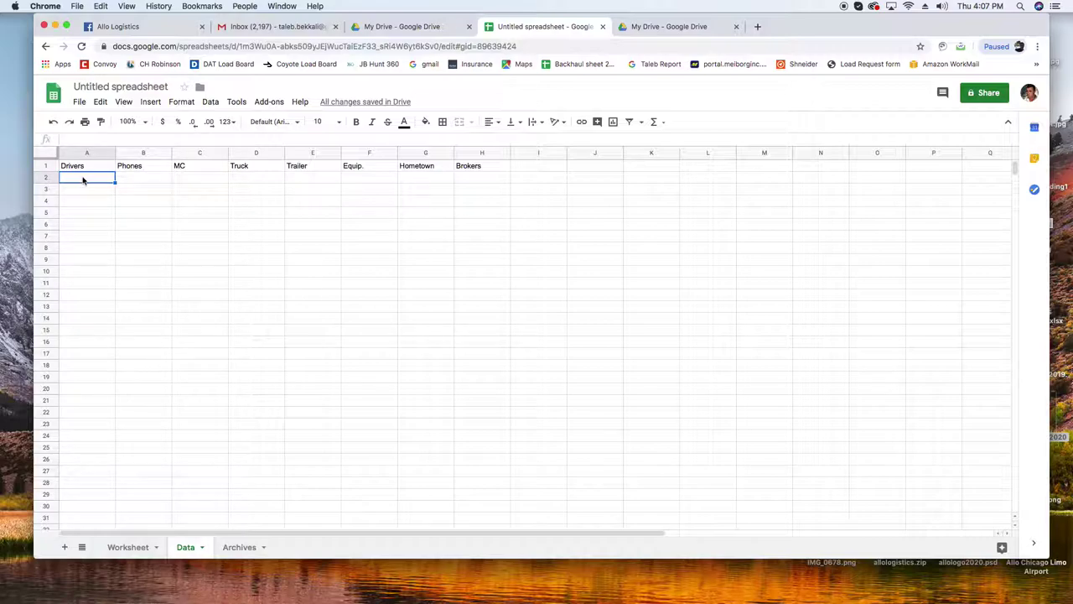
# Enter the four drivers' first names in cells A2 to A5 under Drivers
pyautogui.write('John')
pyautogui.click(75, 193)
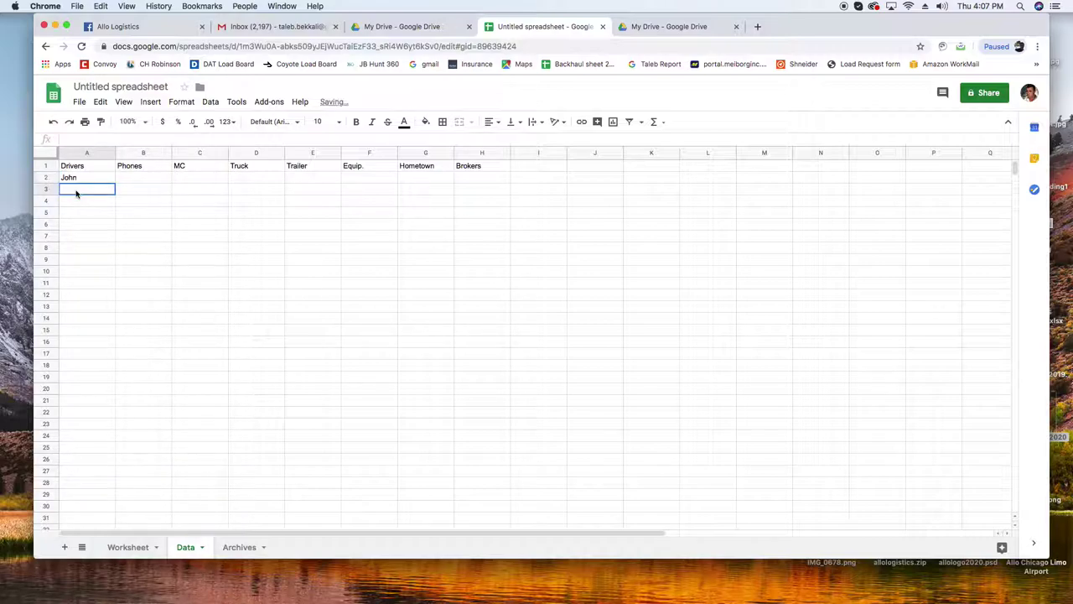
pyautogui.write('D')
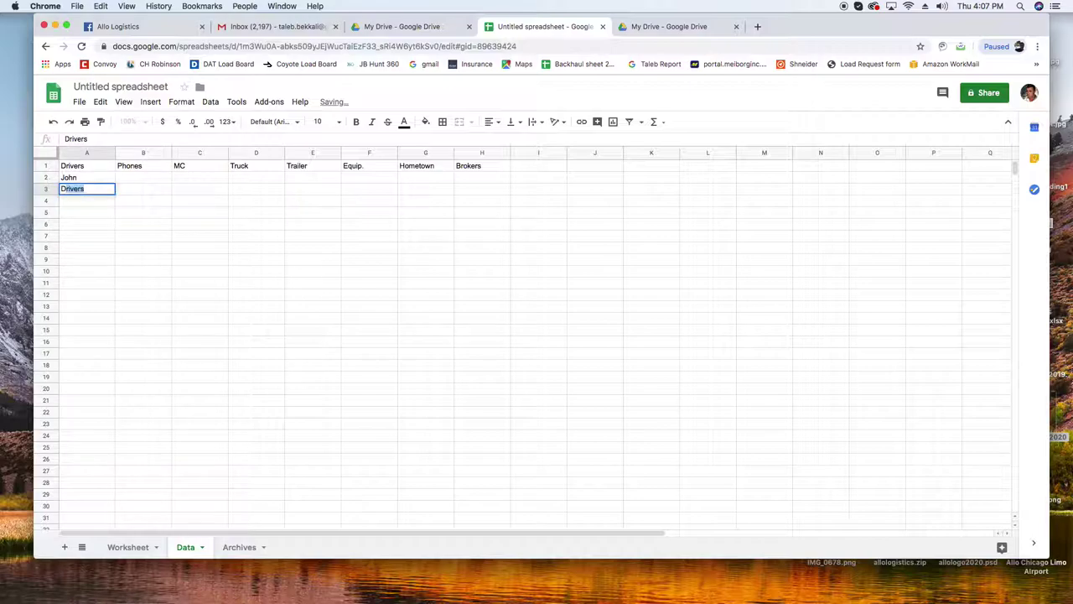
pyautogui.write('avid')
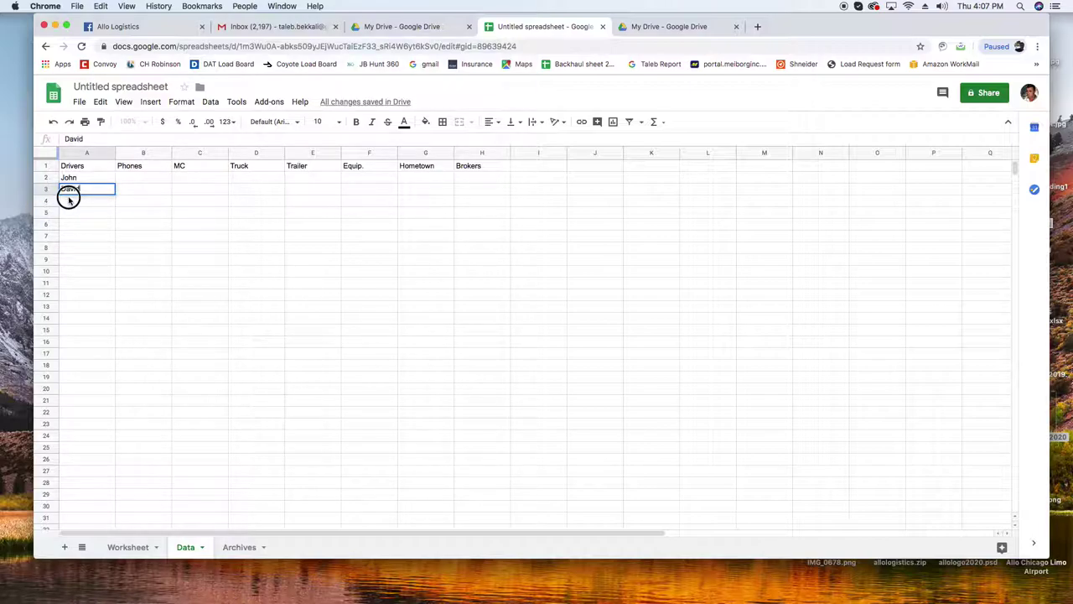
pyautogui.click(77, 203)
pyautogui.write('Fran')
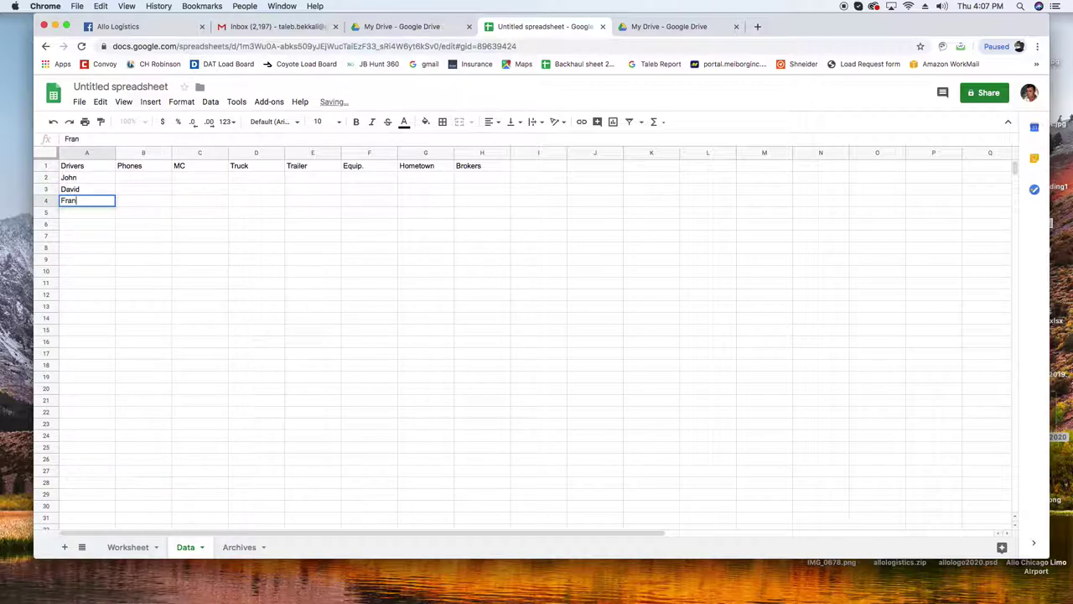
pyautogui.write('k')
pyautogui.click(81, 217)
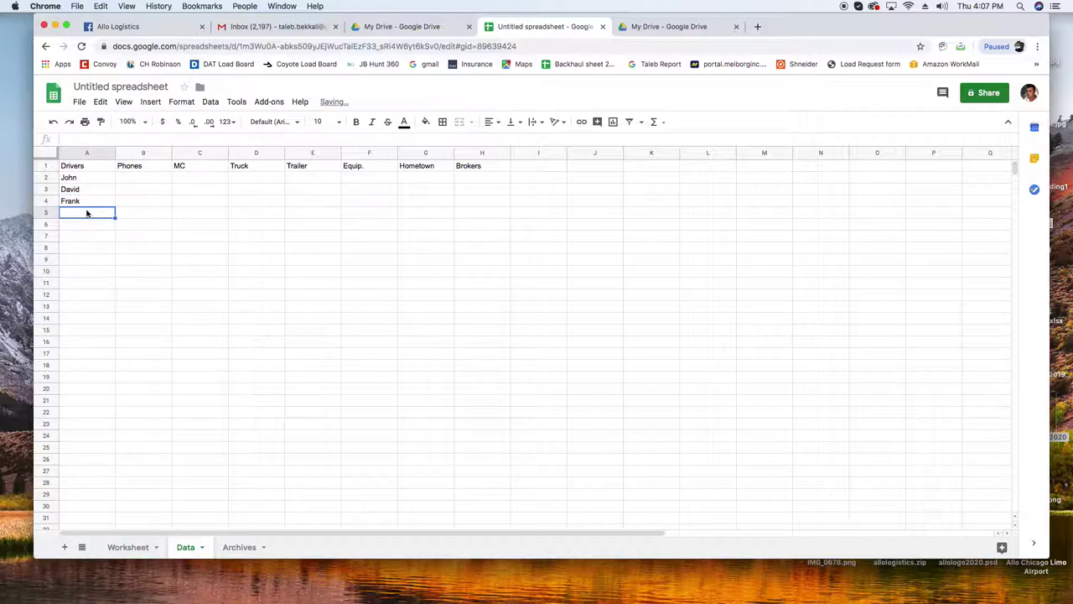
pyautogui.write('Alex')
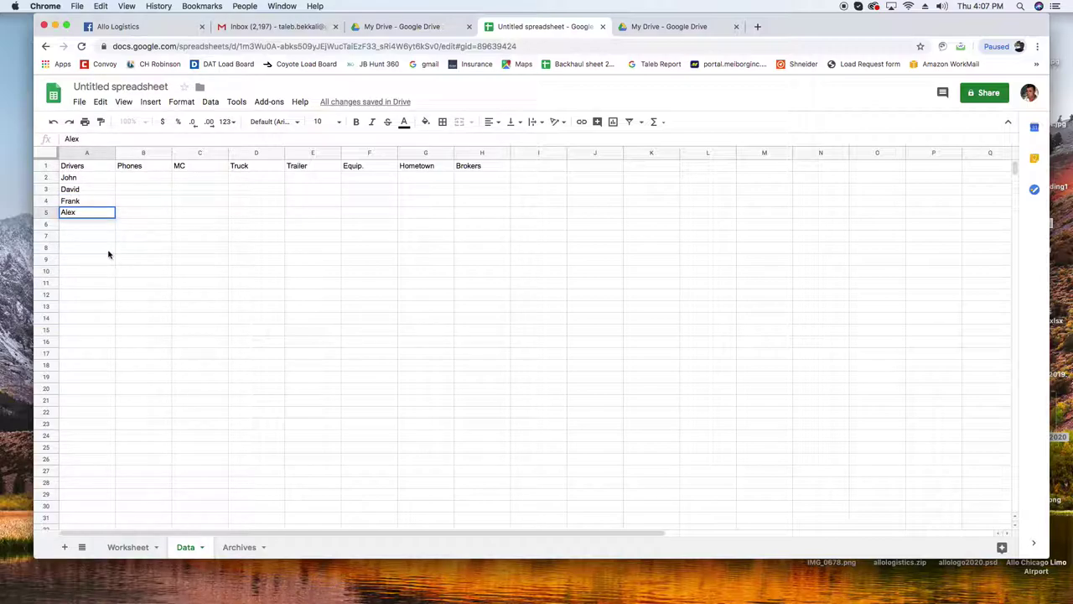
pyautogui.click(108, 251)
# Enter the first driver's phone number in cell B2 and fill the series down through cell B5
pyautogui.click(140, 180)
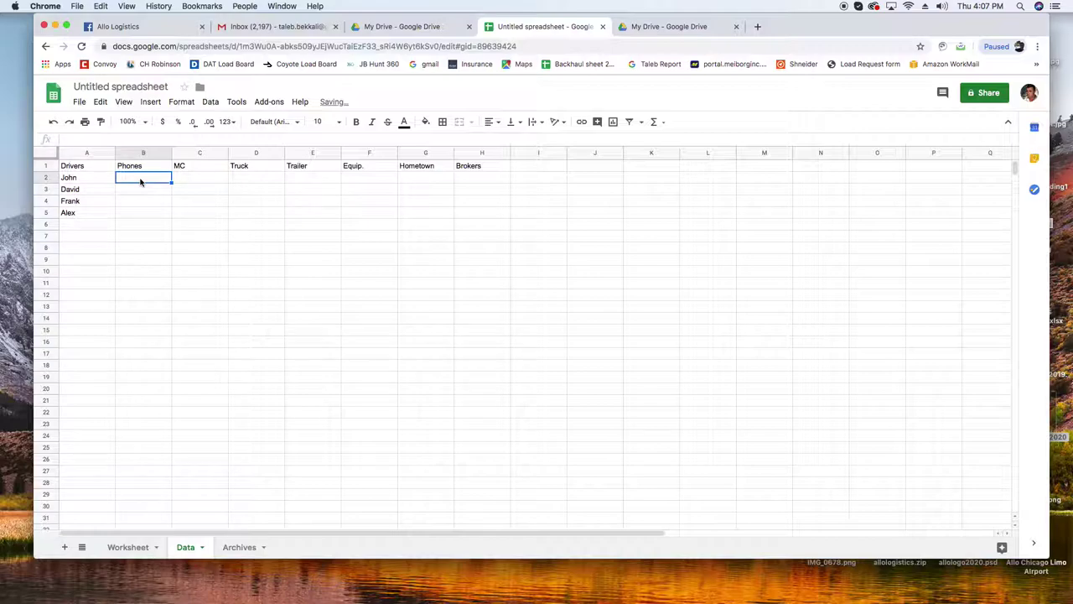
pyautogui.write('555-555-5555')
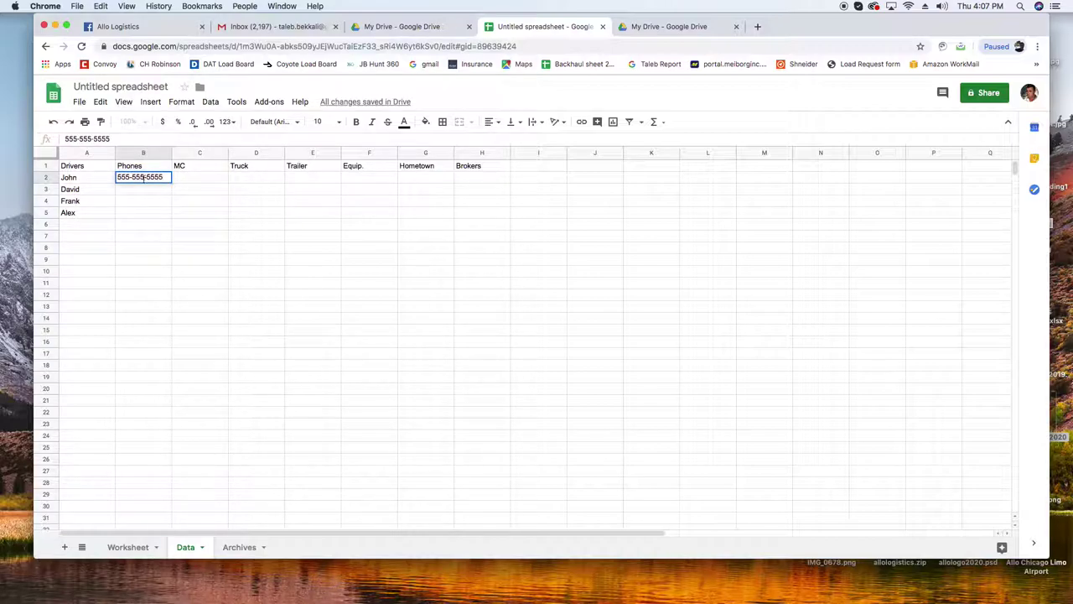
pyautogui.press('Return')
pyautogui.click(167, 179)
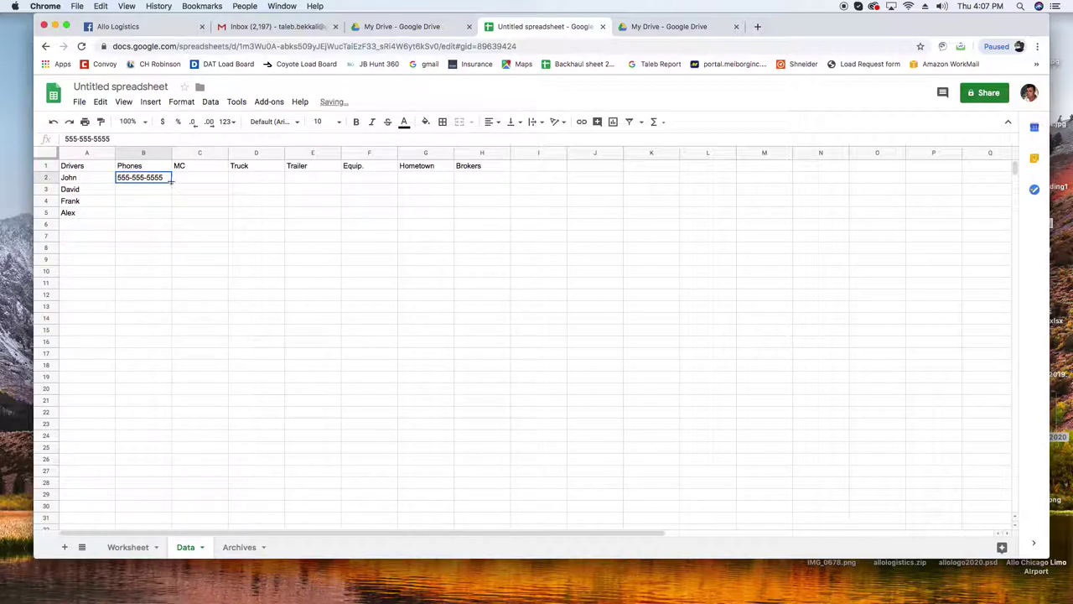
pyautogui.moveTo(171, 182); pyautogui.dragTo(168, 215)
pyautogui.click(224, 275)
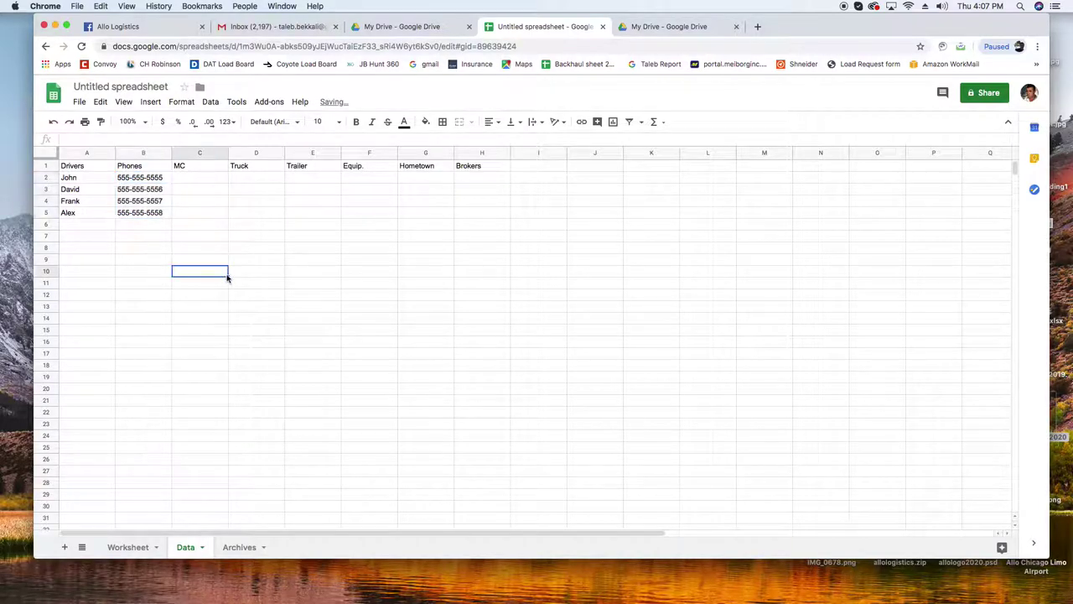
# Enter the MC values 123, 524854, 236596 and 236578 in cells C2 to C5
pyautogui.click(191, 178)
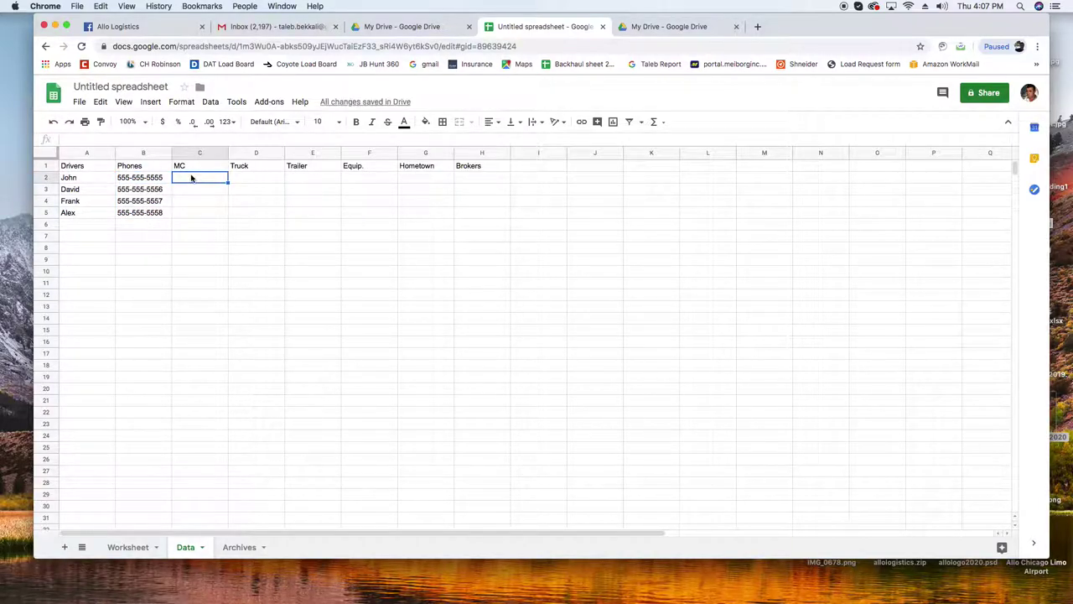
pyautogui.write('123')
pyautogui.press('Return')
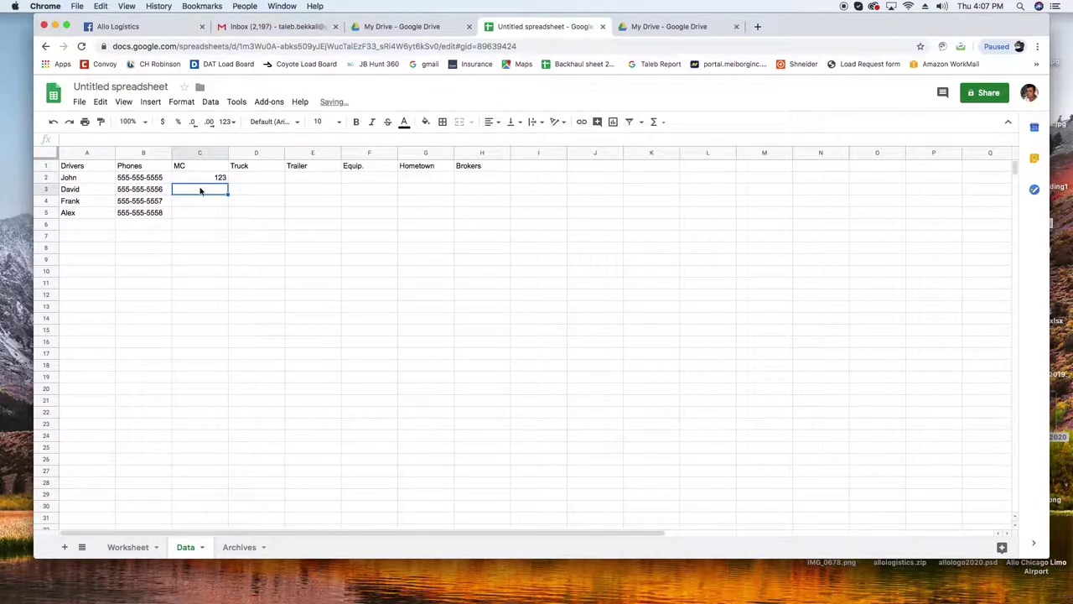
pyautogui.write('524854')
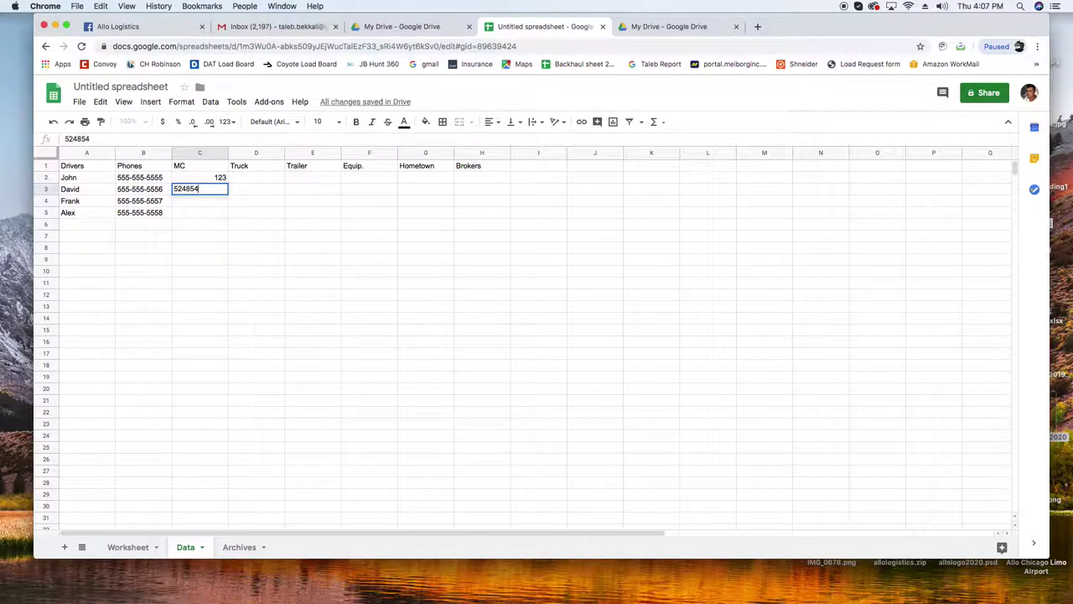
pyautogui.click(201, 202)
pyautogui.write('2365965')
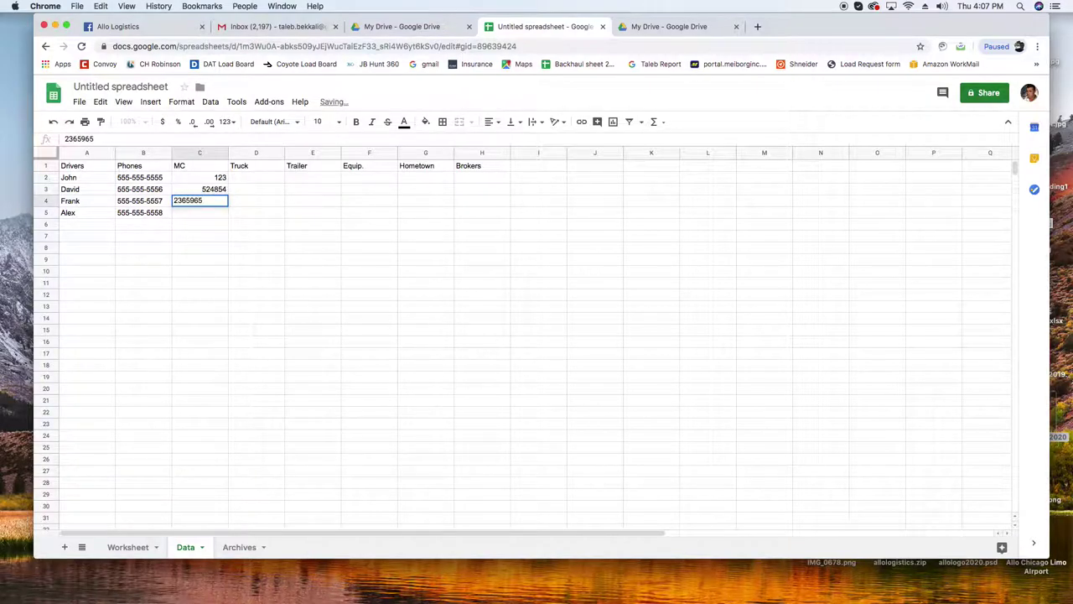
pyautogui.press('BackSpace')
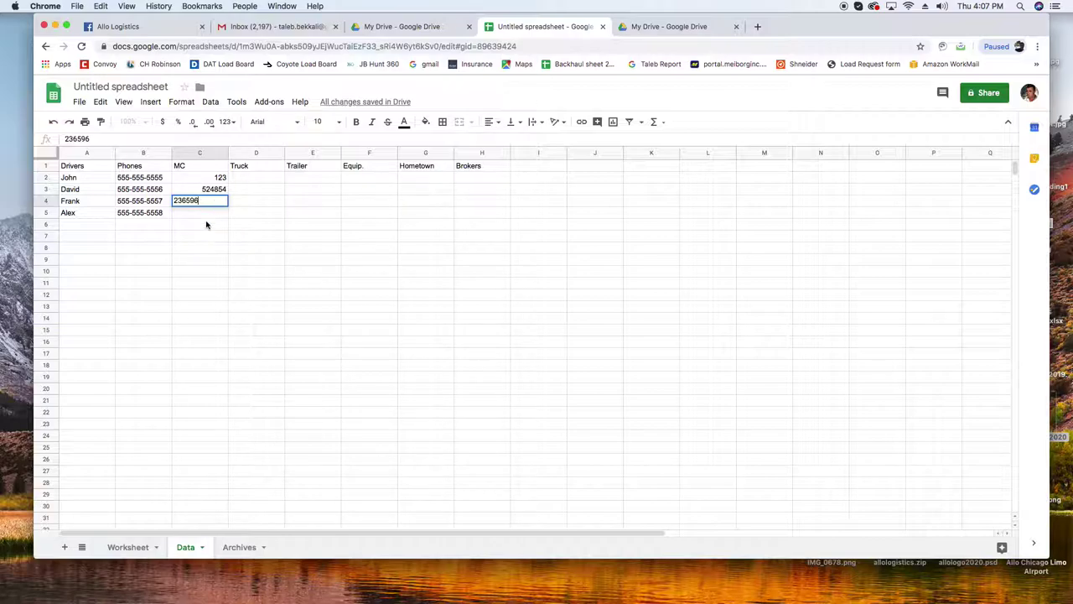
pyautogui.click(198, 212)
pyautogui.write('2365')
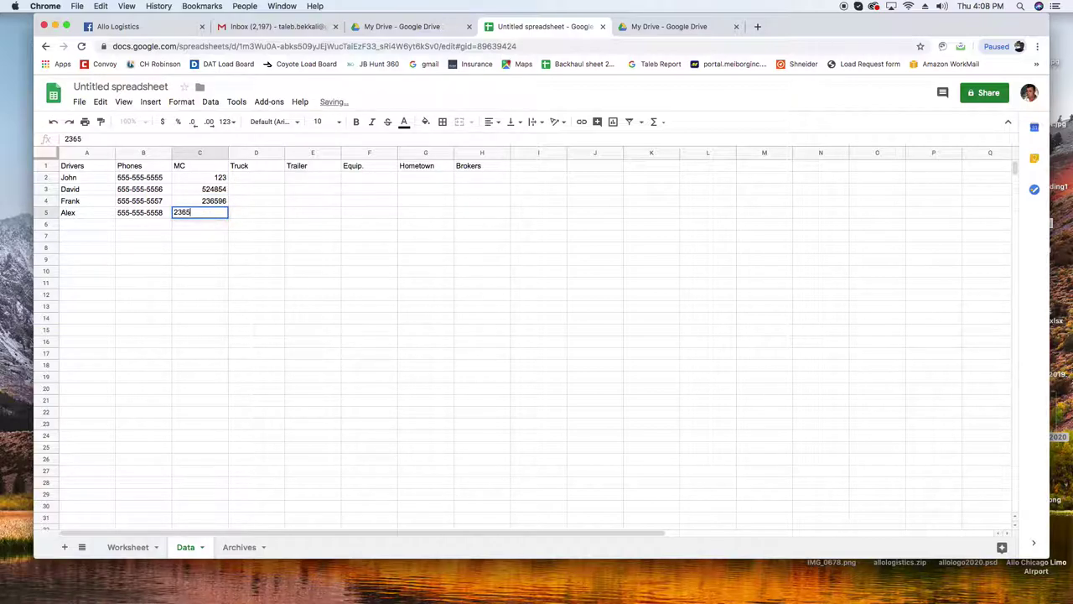
pyautogui.write('78')
pyautogui.click(276, 272)
# Enter the truck numbers 12, 13, 14 and 15 in cells D2 to D5
pyautogui.click(260, 179)
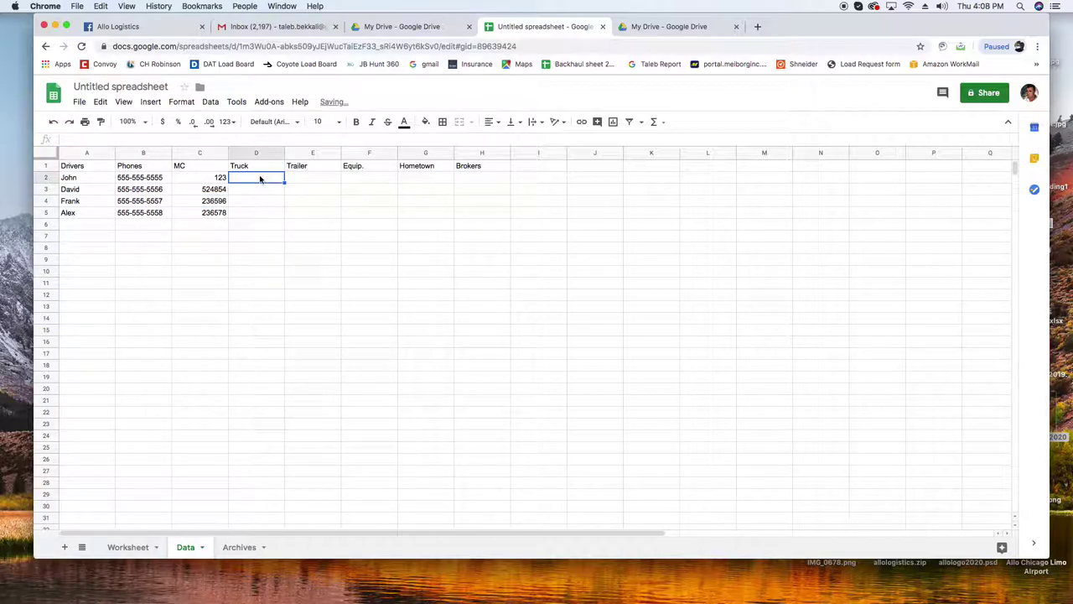
pyautogui.write('12')
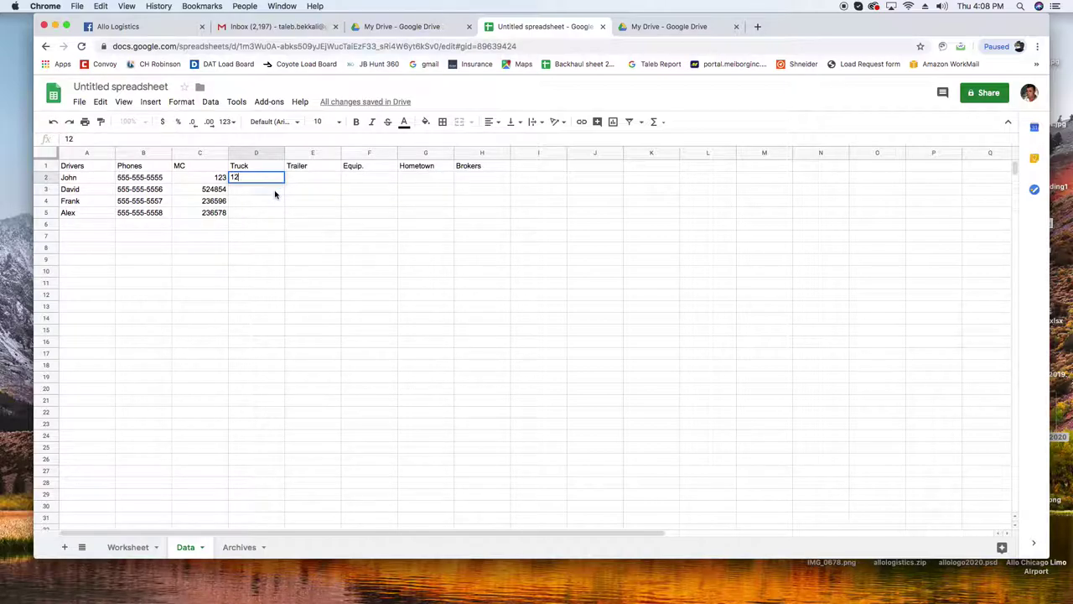
pyautogui.press('Return')
pyautogui.write('13')
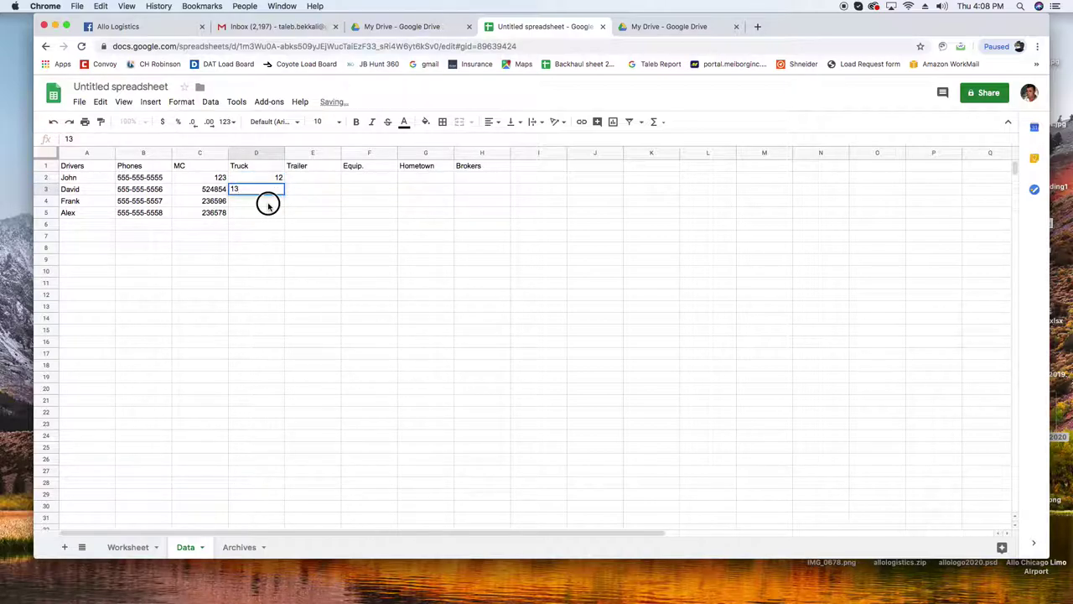
pyautogui.press('Return')
pyautogui.write('14')
pyautogui.press('Return')
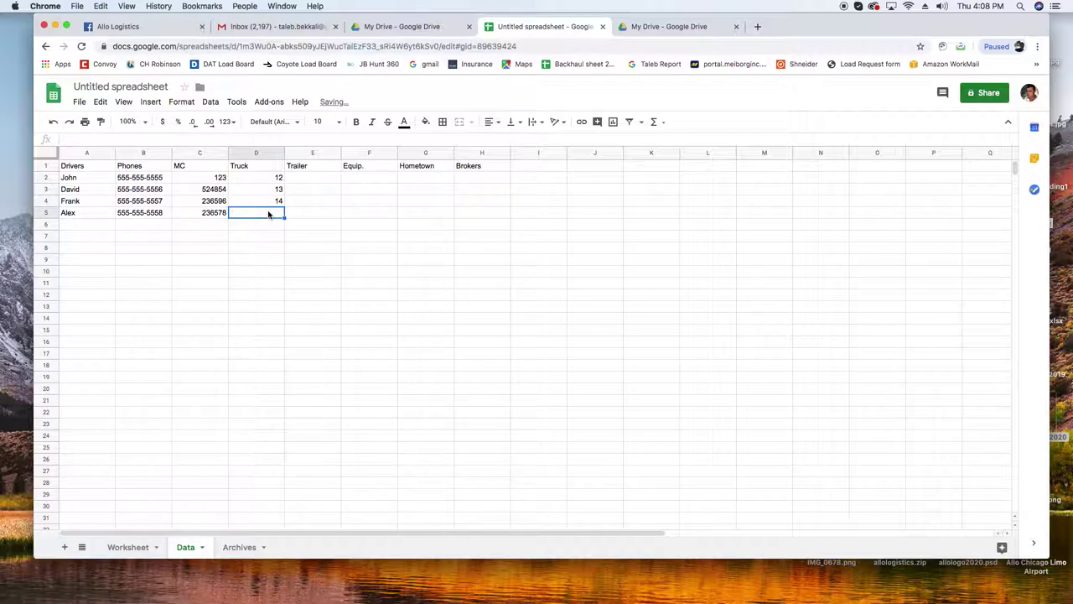
pyautogui.write('15')
# Enter the trailer numbers 55 and 56 in cells E2 and E3
pyautogui.click(320, 179)
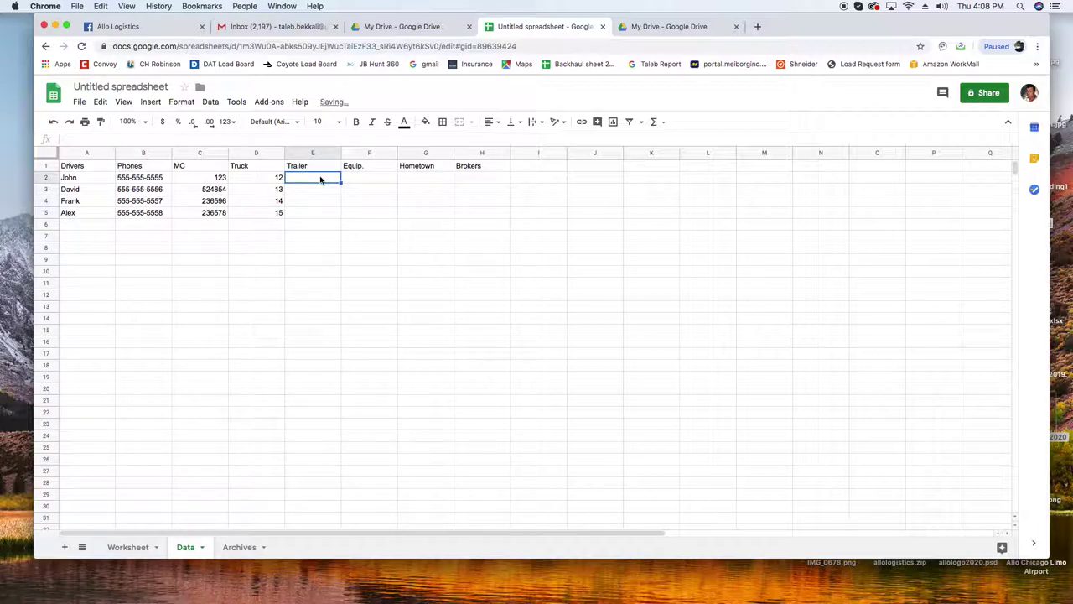
pyautogui.write('55')
pyautogui.click(321, 188)
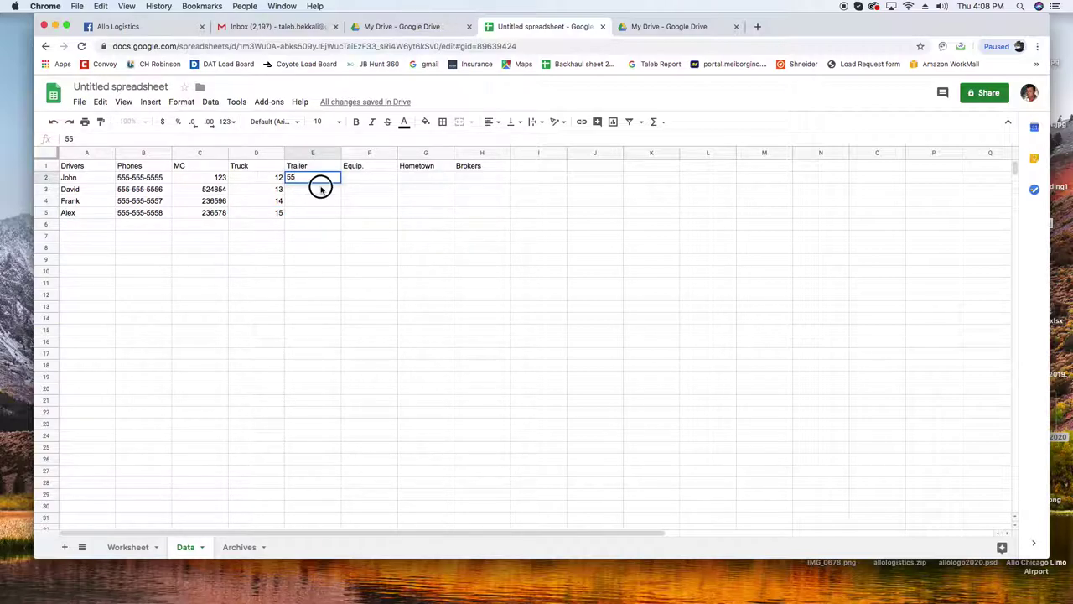
pyautogui.write('56')
pyautogui.click(320, 196)
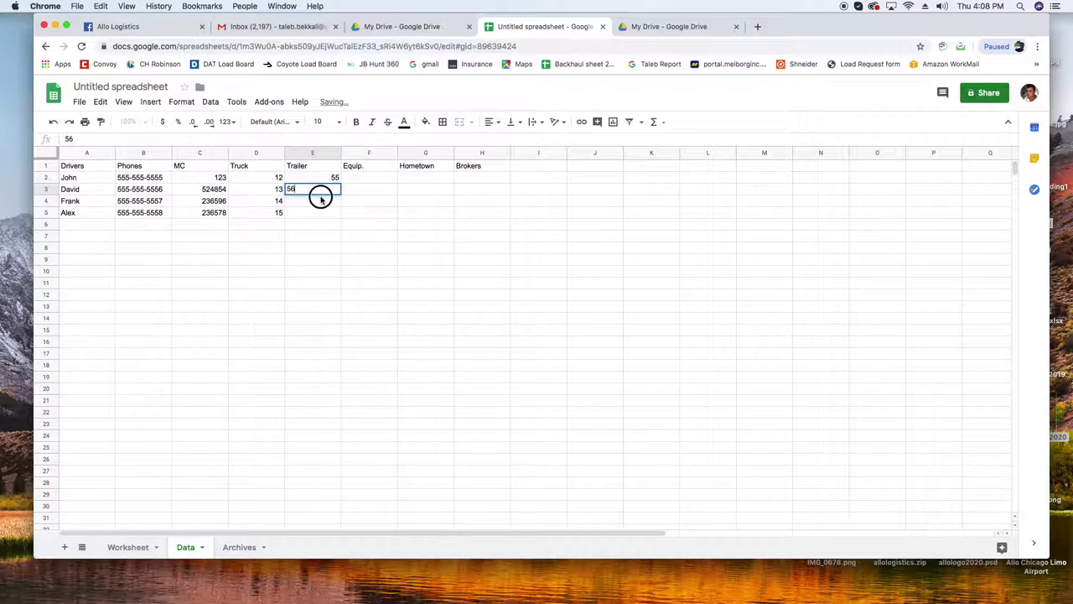
# Try to fill the trailer number in cell E3 down through cell E5
pyautogui.click(330, 188)
pyautogui.moveTo(339, 194); pyautogui.dragTo(342, 212)
pyautogui.click(361, 259)
# Set the trailer numbers in cells E4 and E5 to 58 and 200
pyautogui.click(334, 201)
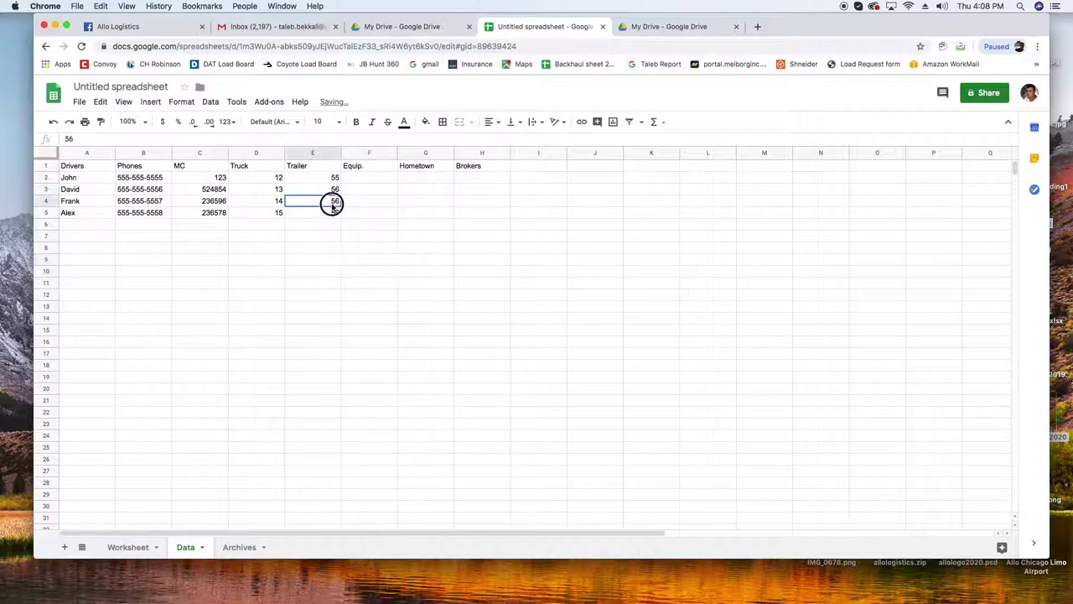
pyautogui.write('58')
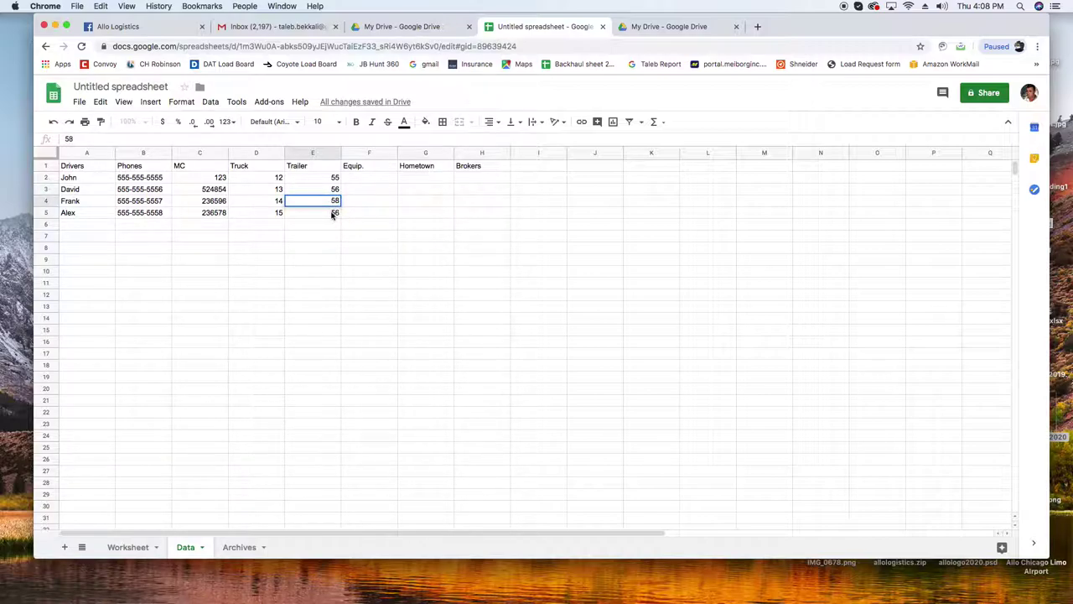
pyautogui.click(333, 212)
pyautogui.write('200')
pyautogui.click(363, 256)
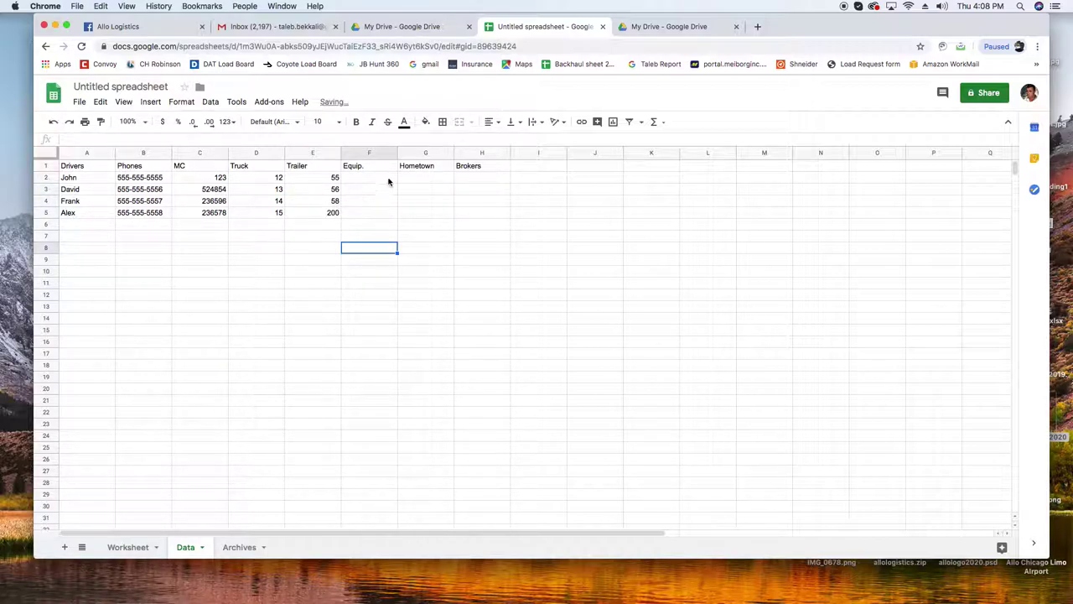
# Enter the equipment codes V, V, F and R in cells F2 to F5
pyautogui.click(388, 180)
pyautogui.write('V')
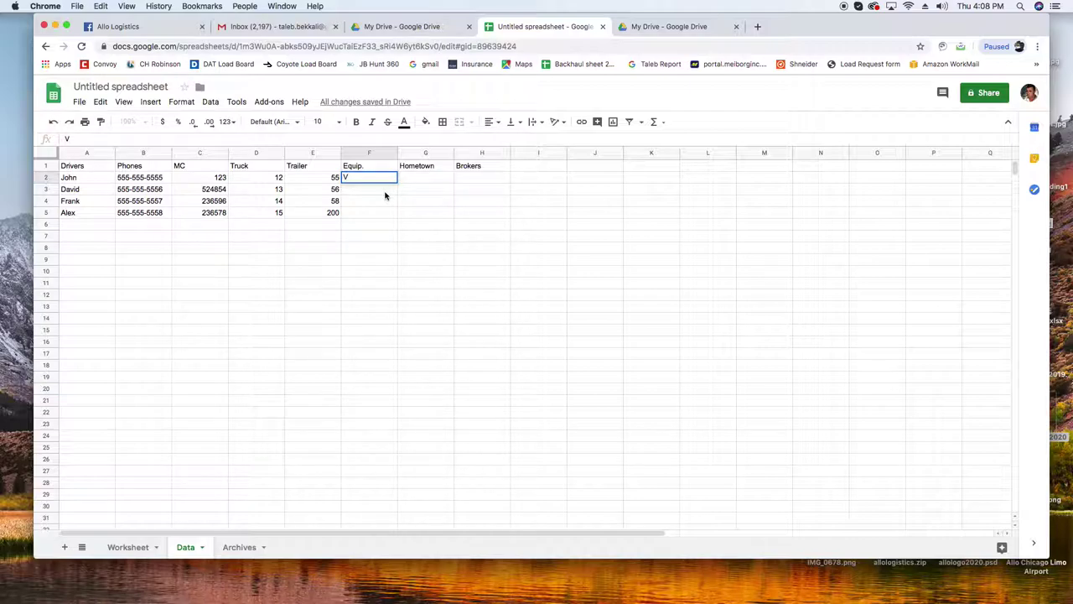
pyautogui.click(385, 194)
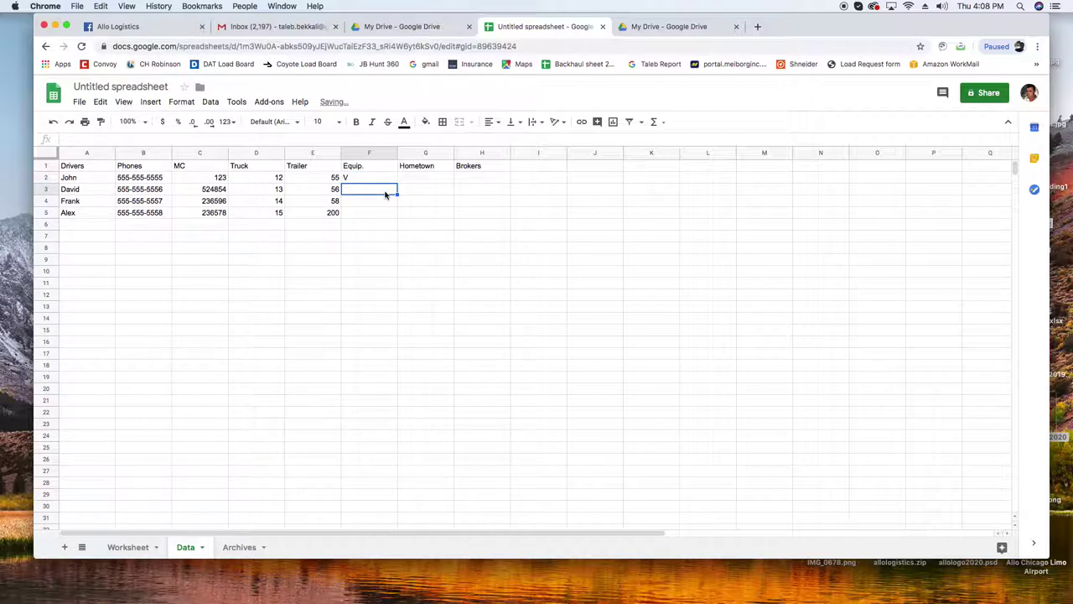
pyautogui.write('V')
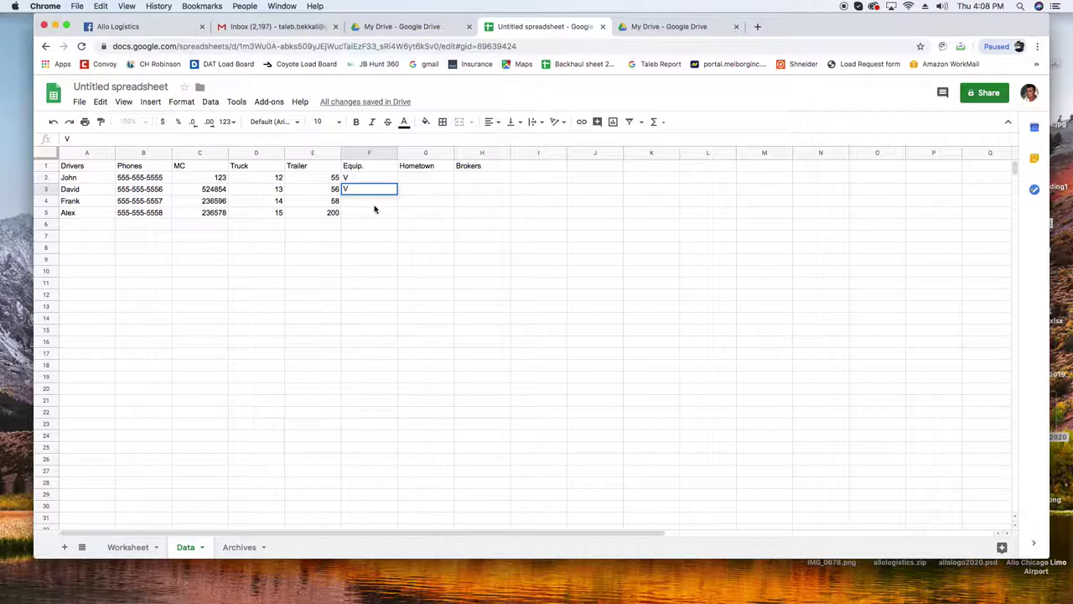
pyautogui.press('Return')
pyautogui.write('F')
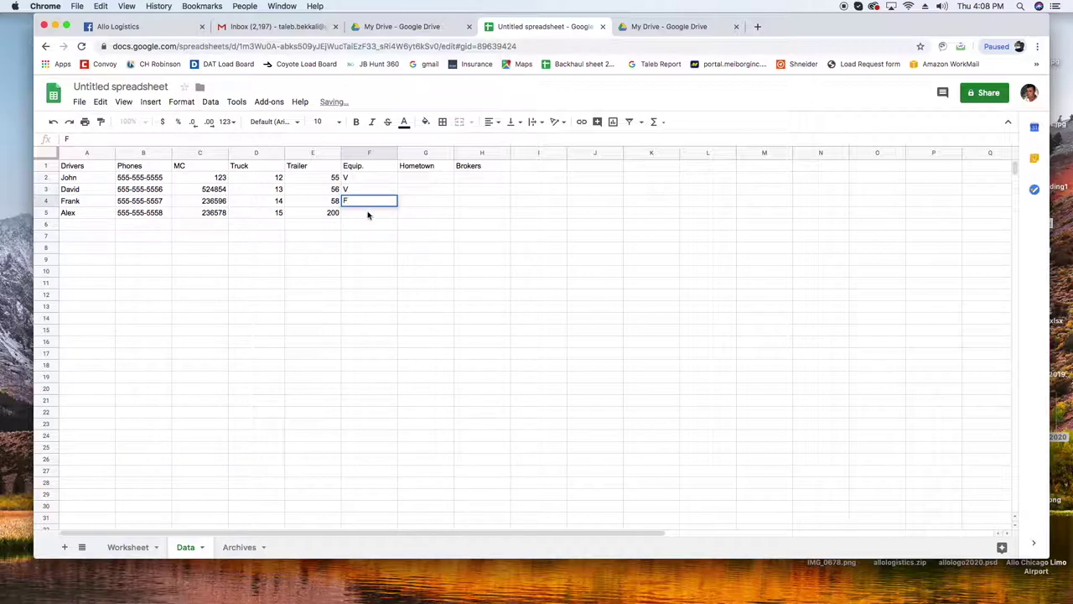
pyautogui.press('Return')
pyautogui.write('R')
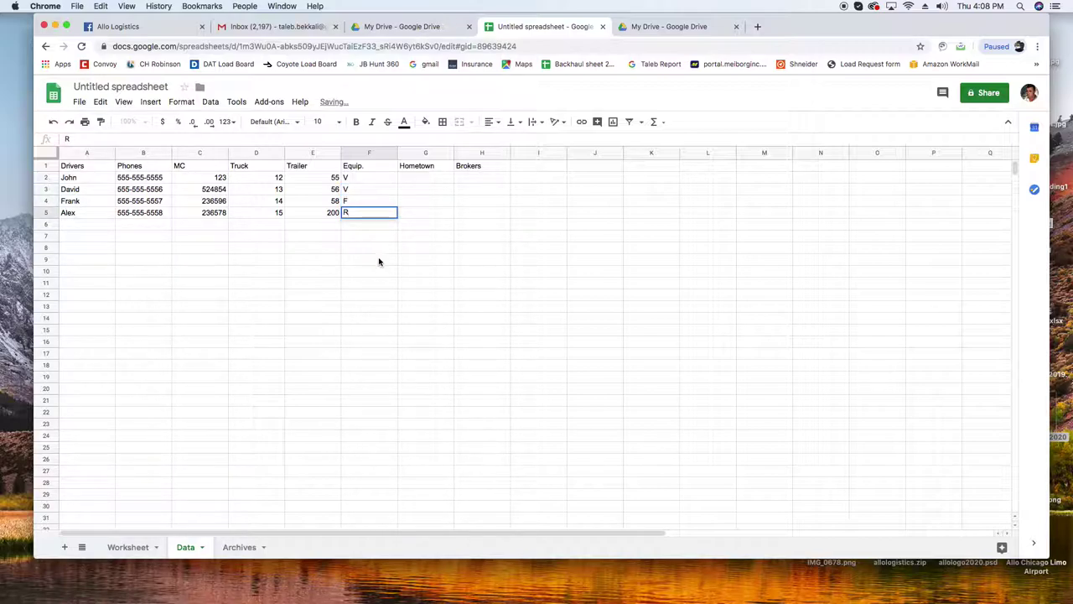
pyautogui.click(378, 262)
# Enter the hometowns Chicago, Milwaukee, Dallas and Houston in cells G2 to G5
pyautogui.click(428, 181)
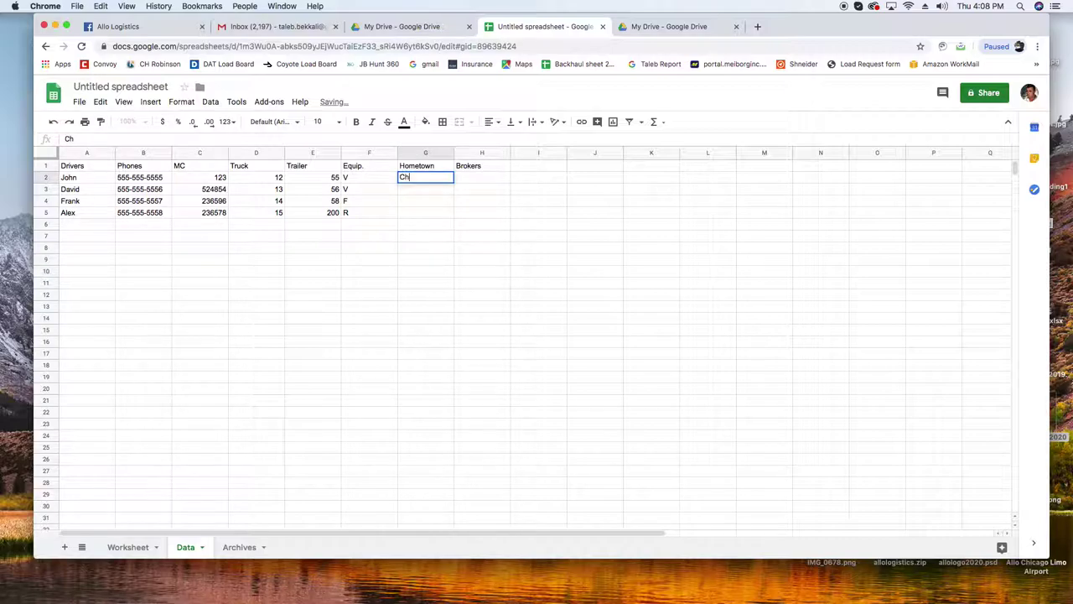
pyautogui.write('icago')
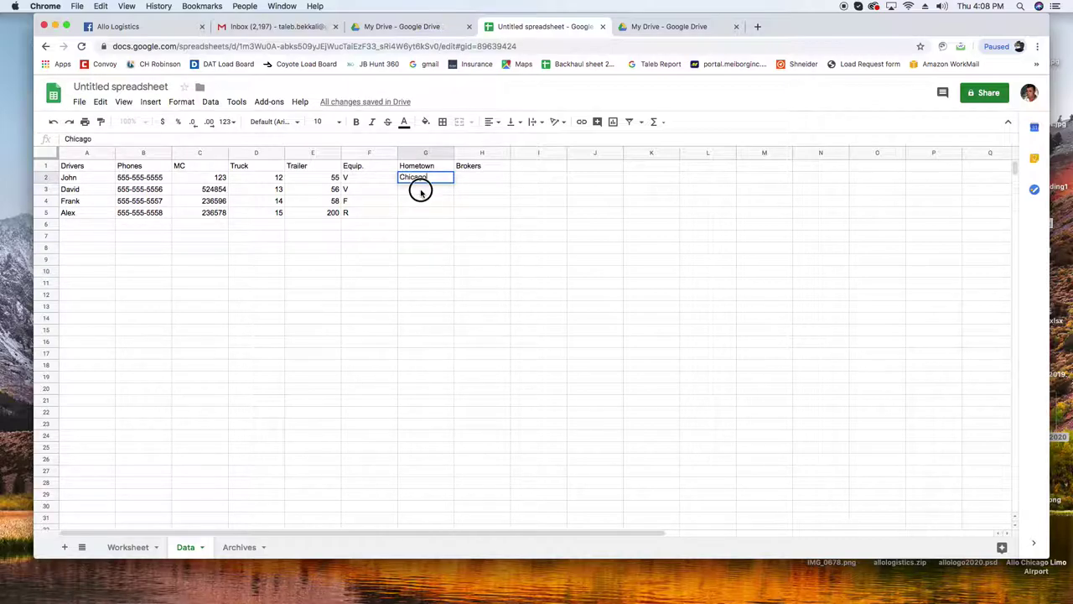
pyautogui.click(421, 191)
pyautogui.write('Milw')
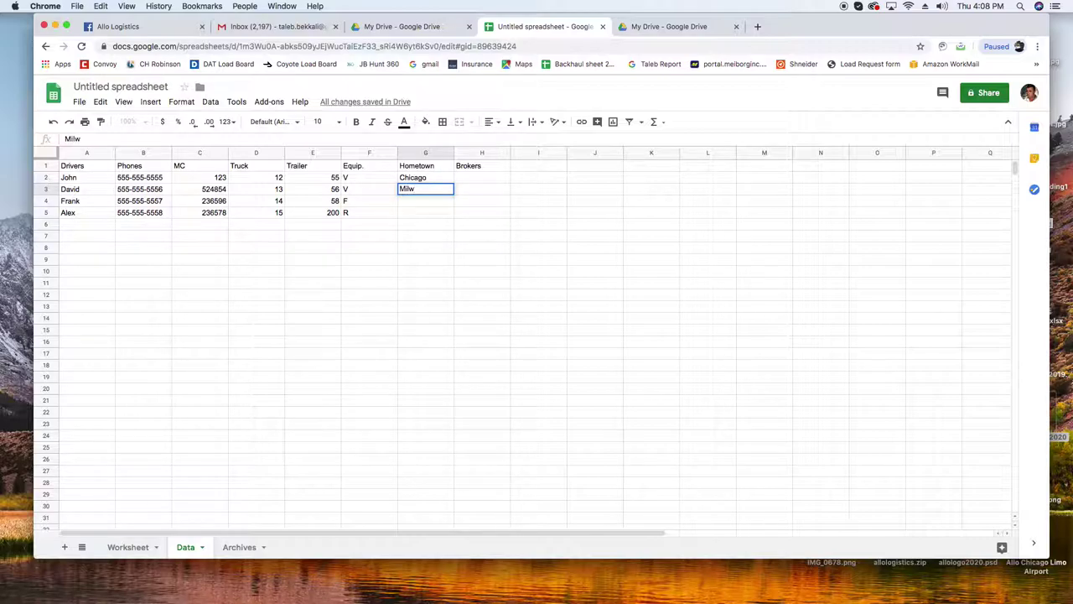
pyautogui.write('aukee')
pyautogui.click(420, 207)
pyautogui.write('Dallas')
pyautogui.click(409, 215)
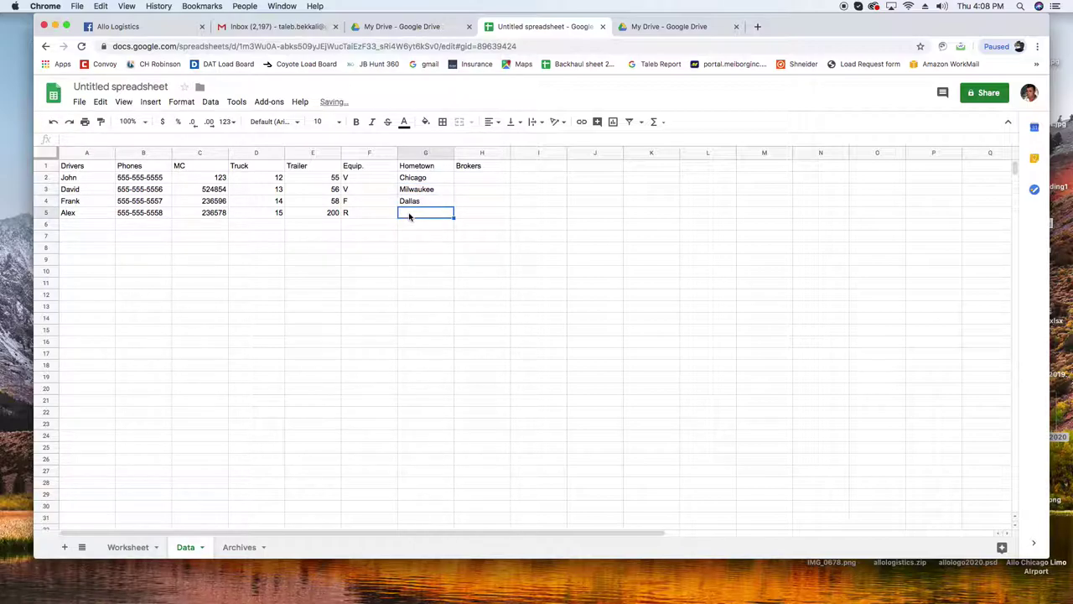
pyautogui.write('Houston')
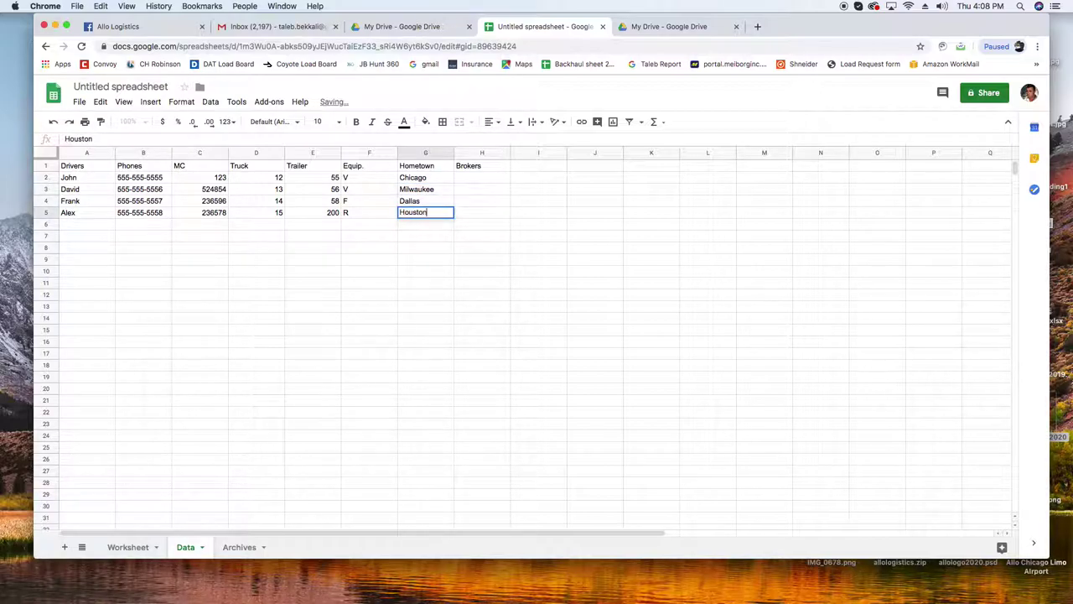
pyautogui.click(412, 260)
# Paste the copied list of broker companies into the Brokers column, starting at cell H2
pyautogui.click(486, 182)
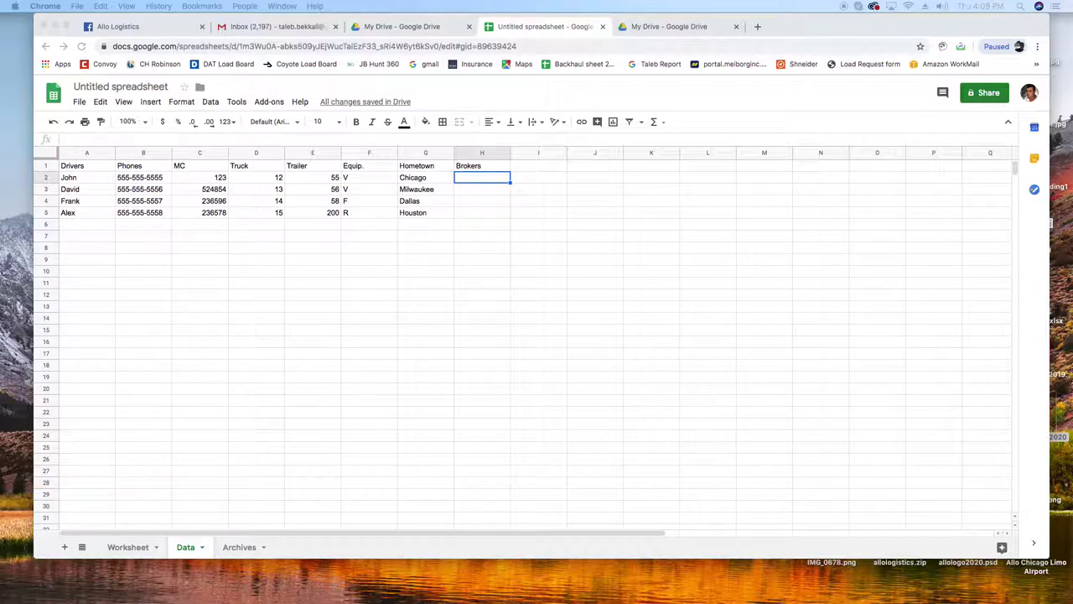
pyautogui.click(496, 177)
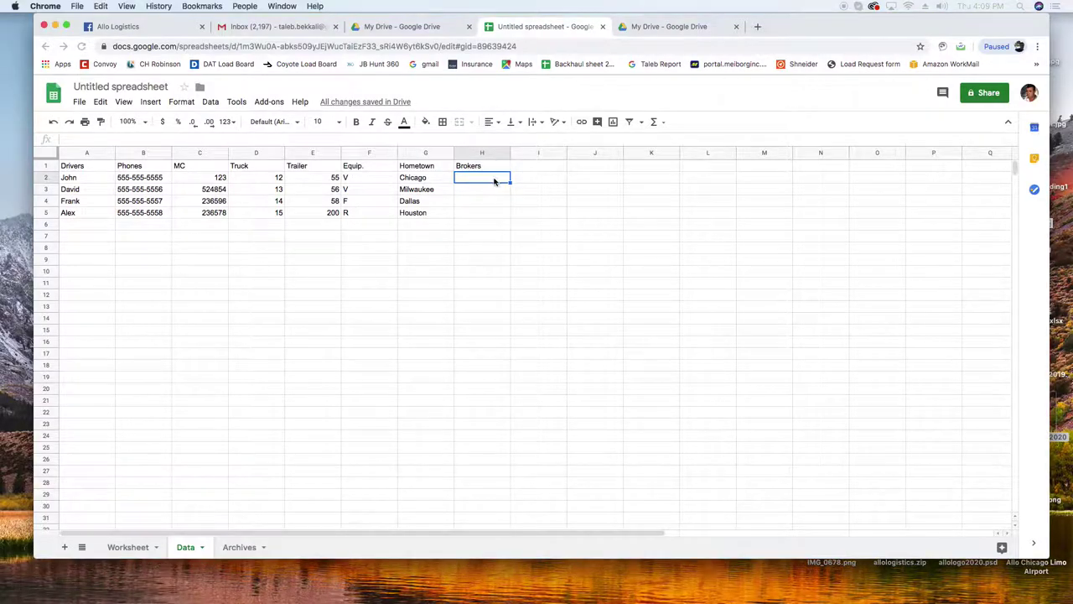
pyautogui.rightClick(488, 179)
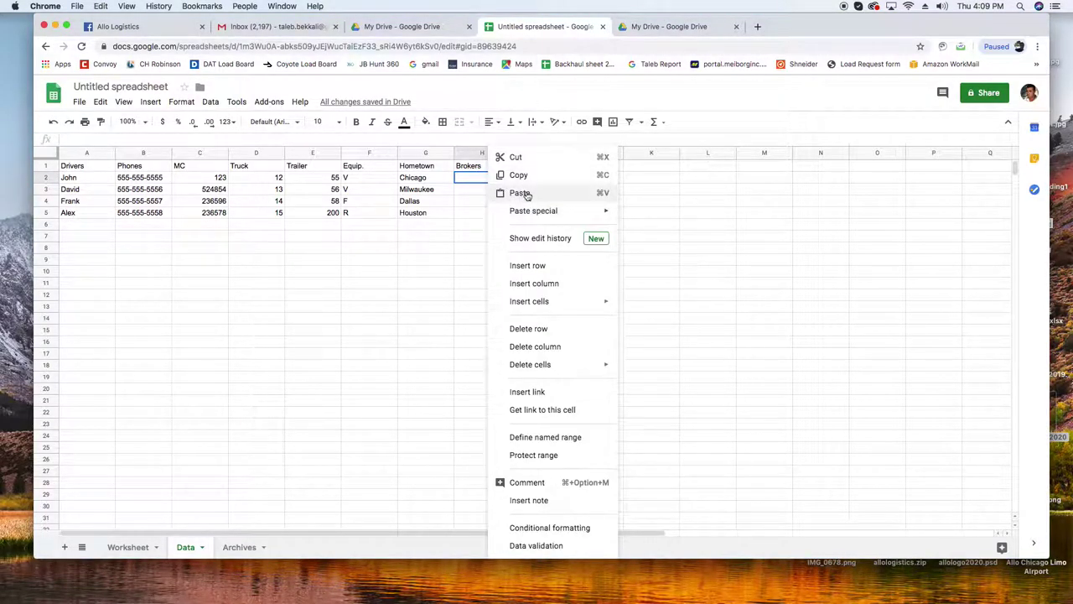
pyautogui.click(523, 193)
pyautogui.click(611, 271)
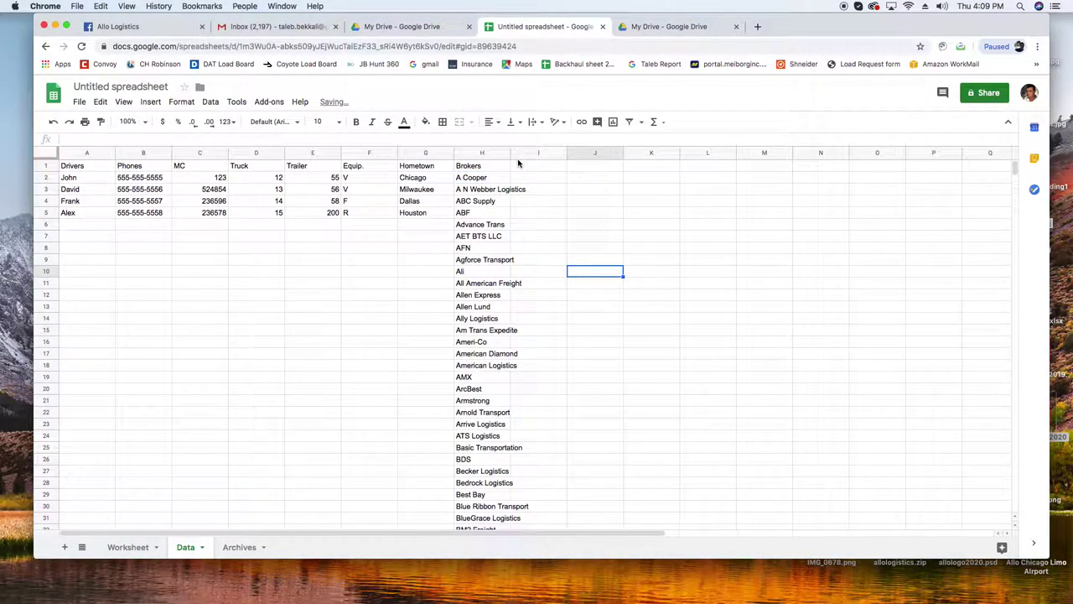
# Widen column H to fit the broker names and look through the pasted list
pyautogui.moveTo(510, 151); pyautogui.dragTo(572, 152)
pyautogui.click(641, 238)
pyautogui.scroll(-20, 458, 280)
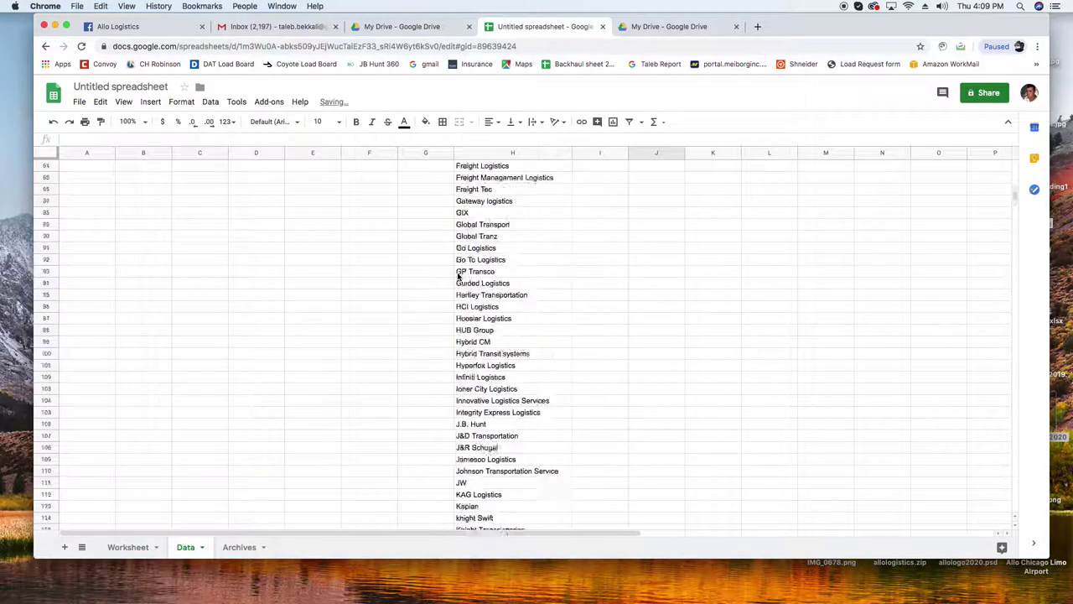
pyautogui.scroll(20, 458, 283)
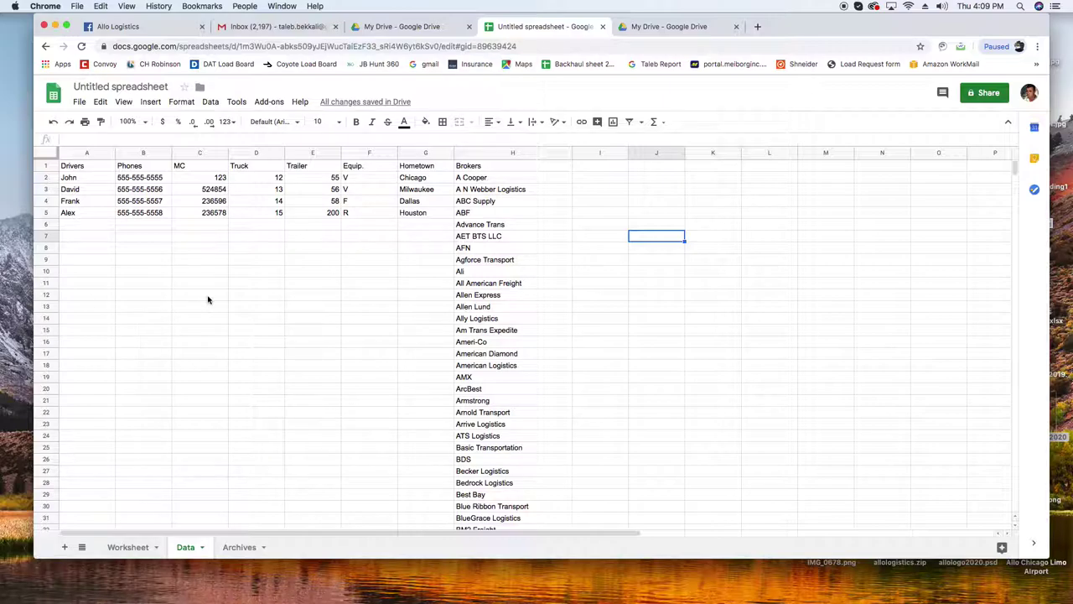
# Merge cells E2 to H2 on the Worksheet sheet into one title cell
pyautogui.click(127, 549)
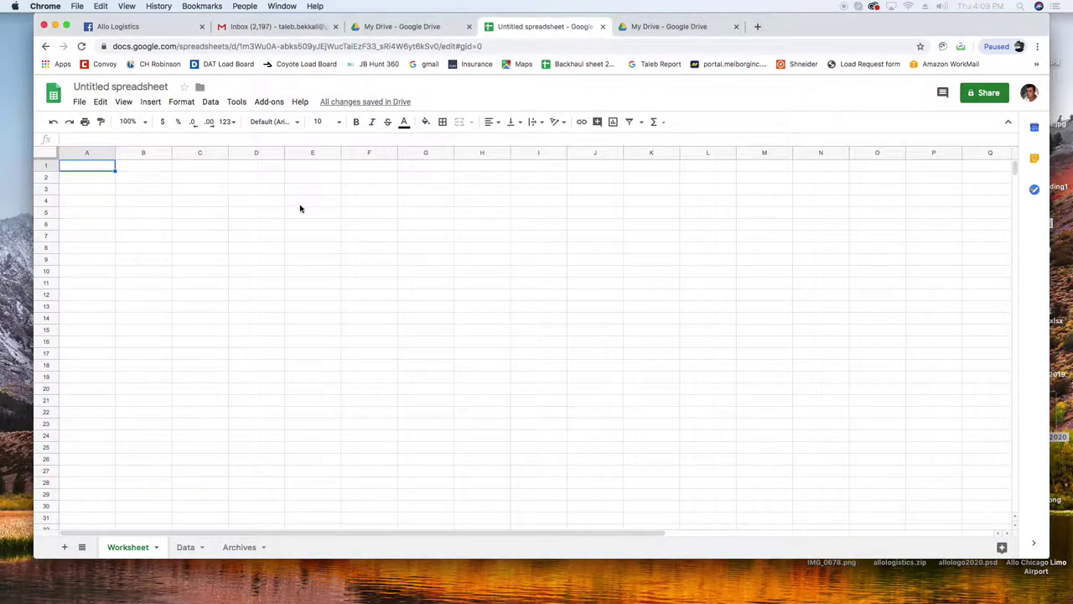
pyautogui.click(317, 176)
pyautogui.moveTo(318, 177); pyautogui.dragTo(508, 175)
pyautogui.click(460, 121)
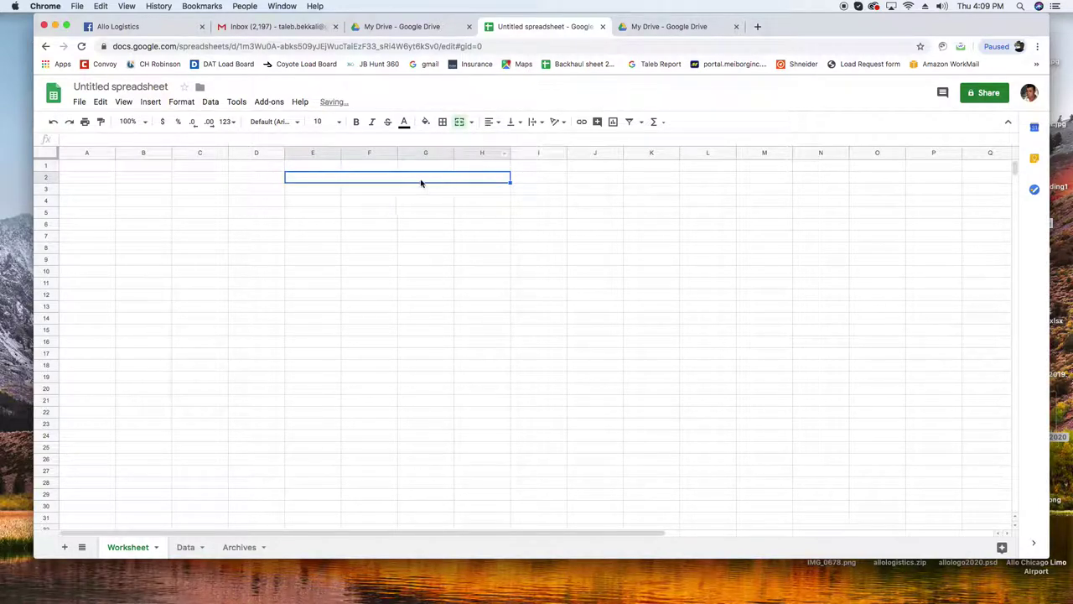
# Enter the title Worksheet in the merged cell of row 2 and center it horizontally
pyautogui.doubleClick(366, 179)
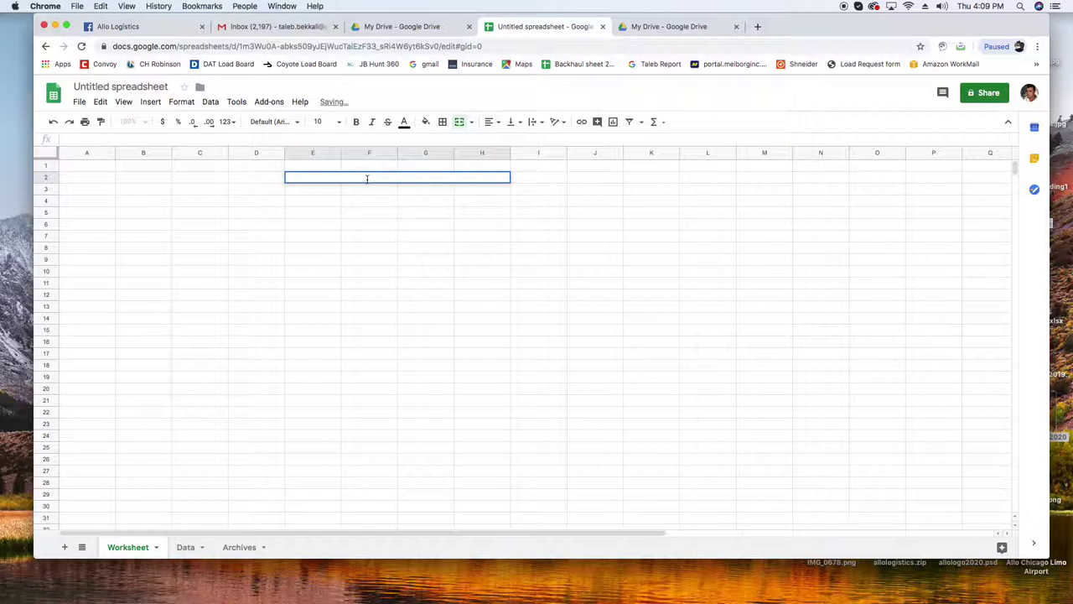
pyautogui.write('Work')
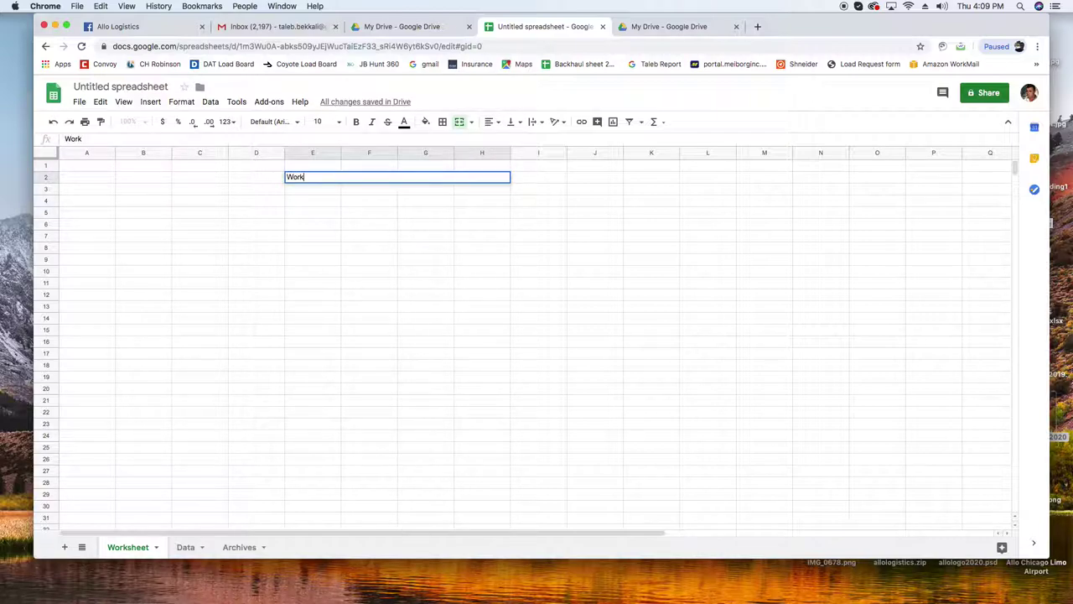
pyautogui.write('sheet')
pyautogui.click(367, 238)
pyautogui.click(319, 177)
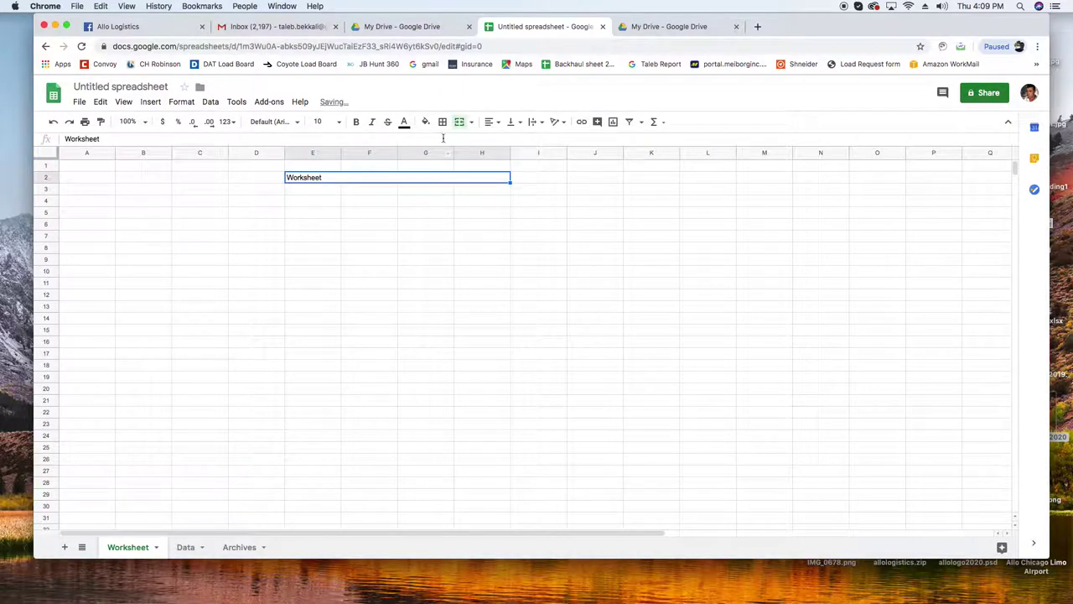
pyautogui.click(492, 122)
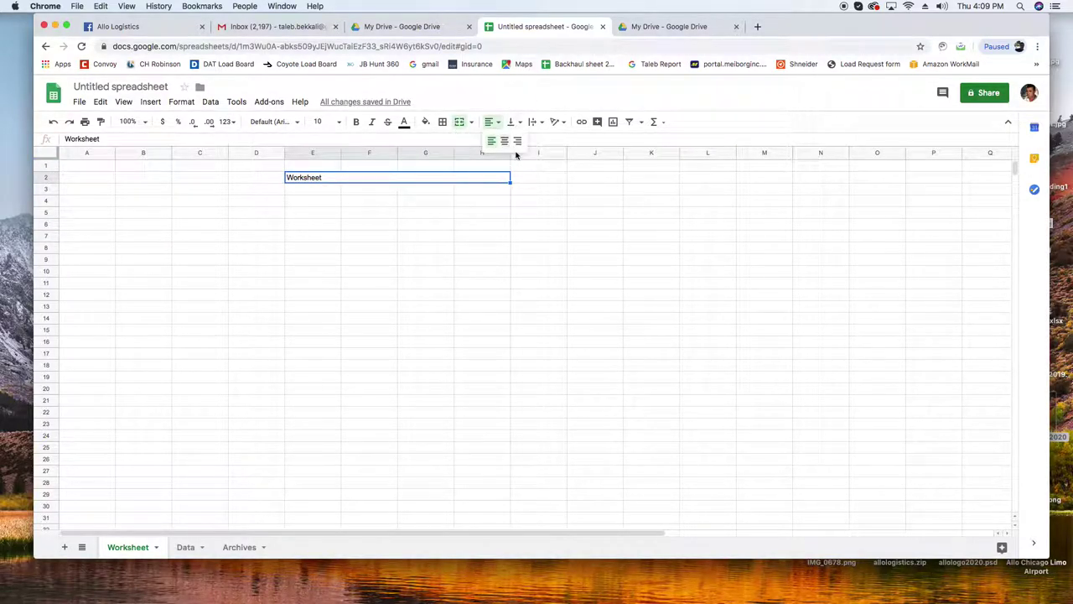
pyautogui.click(504, 141)
pyautogui.click(527, 226)
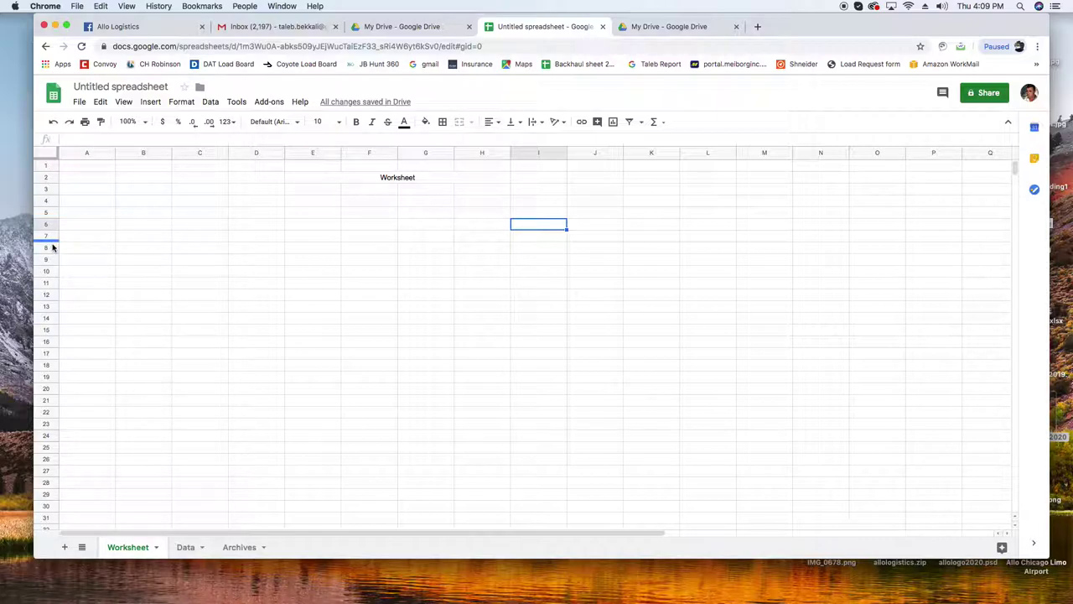
# Enter the column headings Drivers, Phone, MC, Truck and Trailer in cells A8 to E8
pyautogui.click(79, 249)
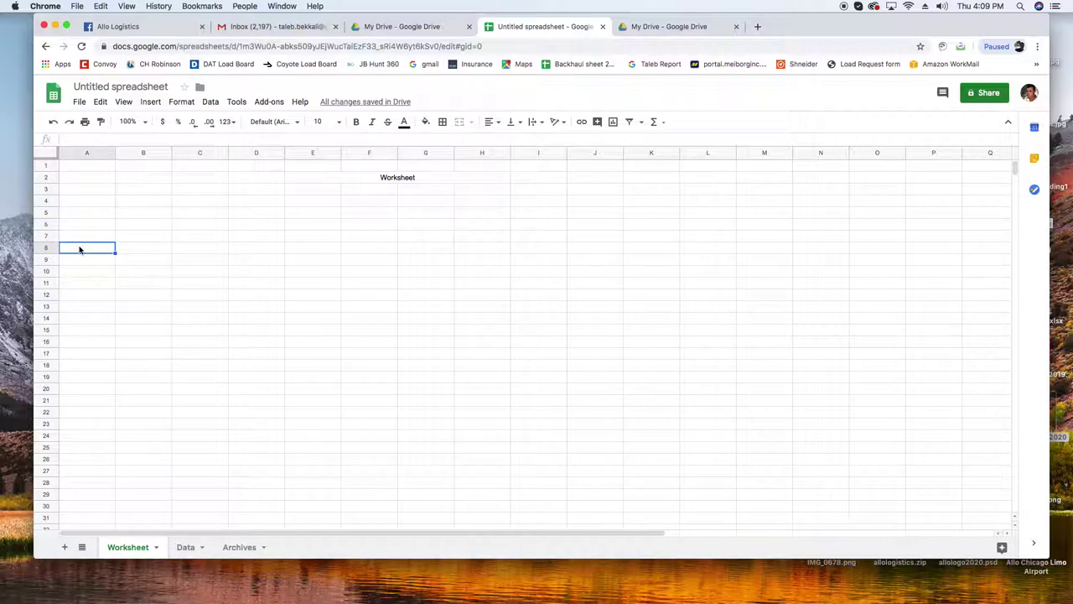
pyautogui.write('Dro')
pyautogui.write('ivers')
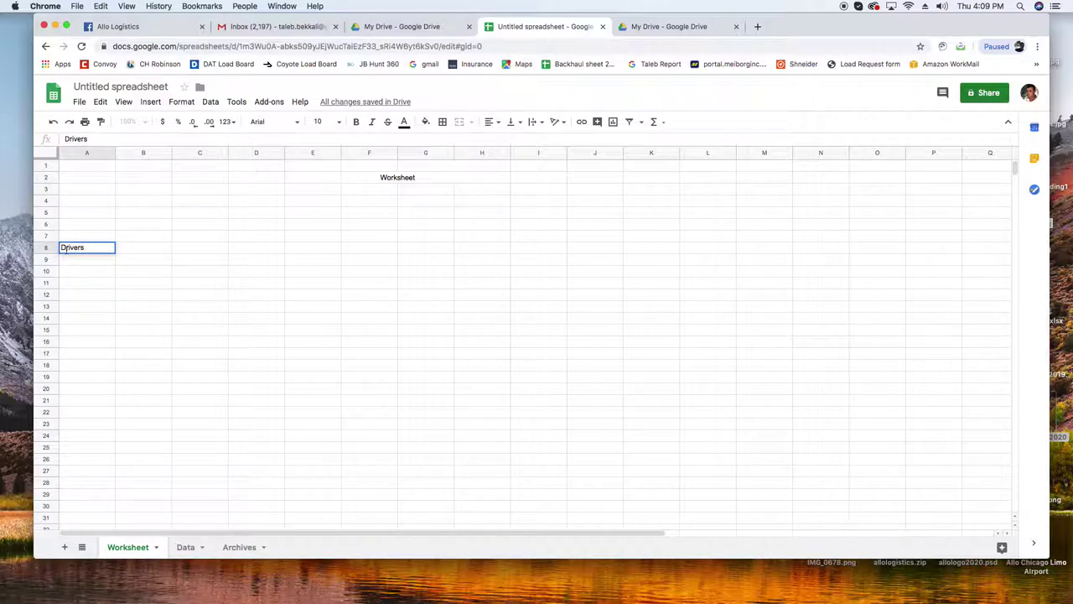
pyautogui.click(140, 250)
pyautogui.write('Phone')
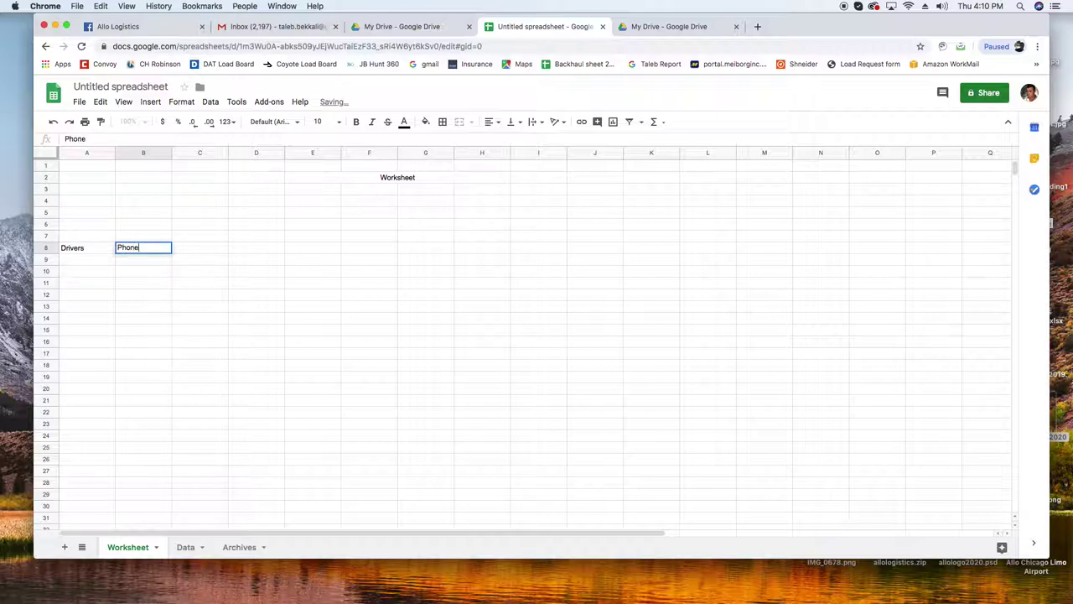
pyautogui.click(190, 248)
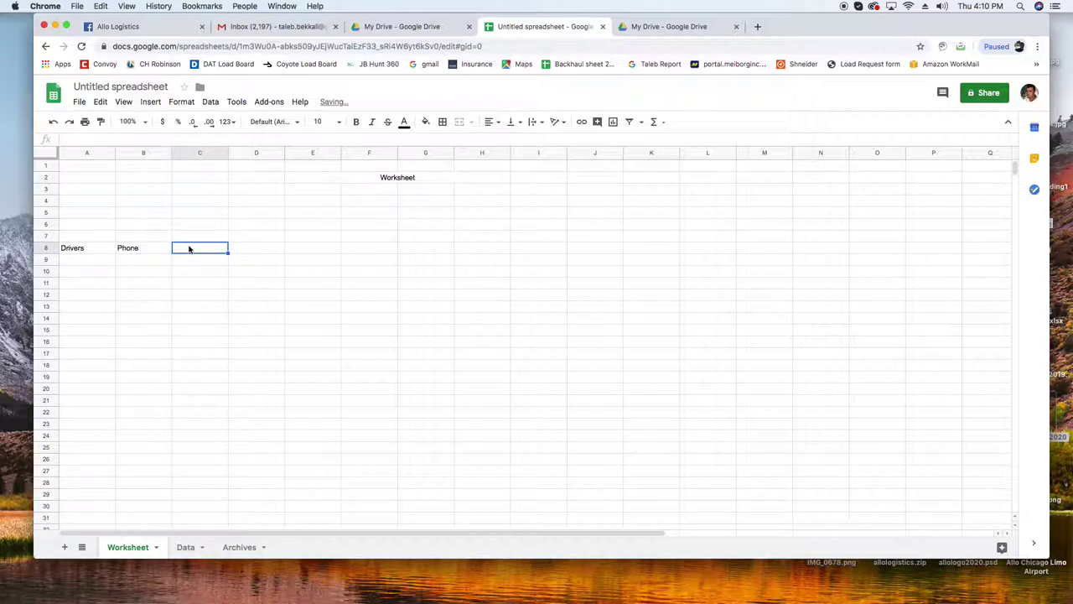
pyautogui.write('MC')
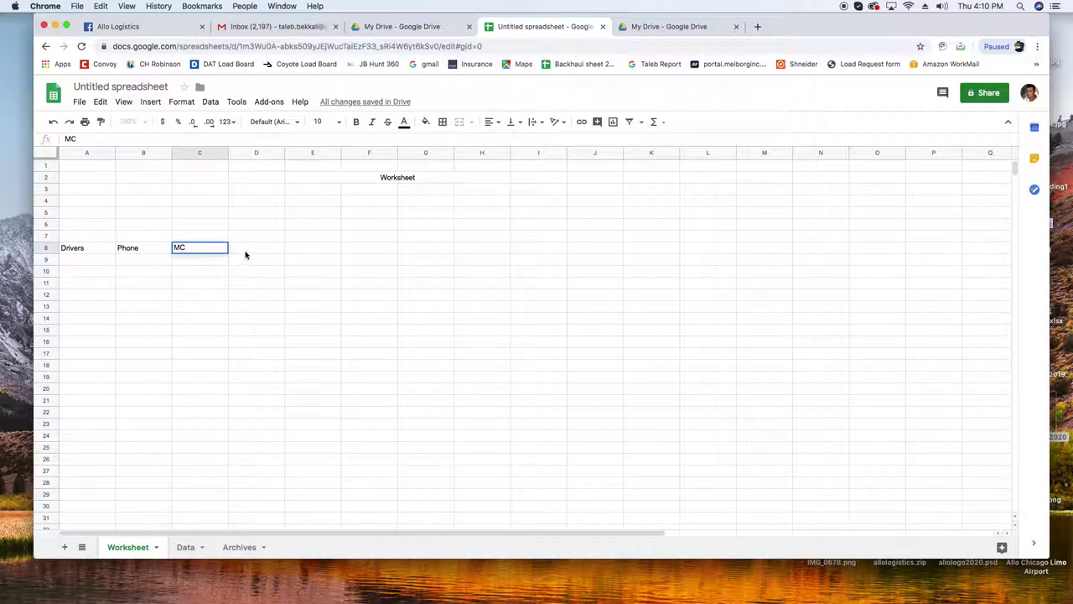
pyautogui.click(246, 251)
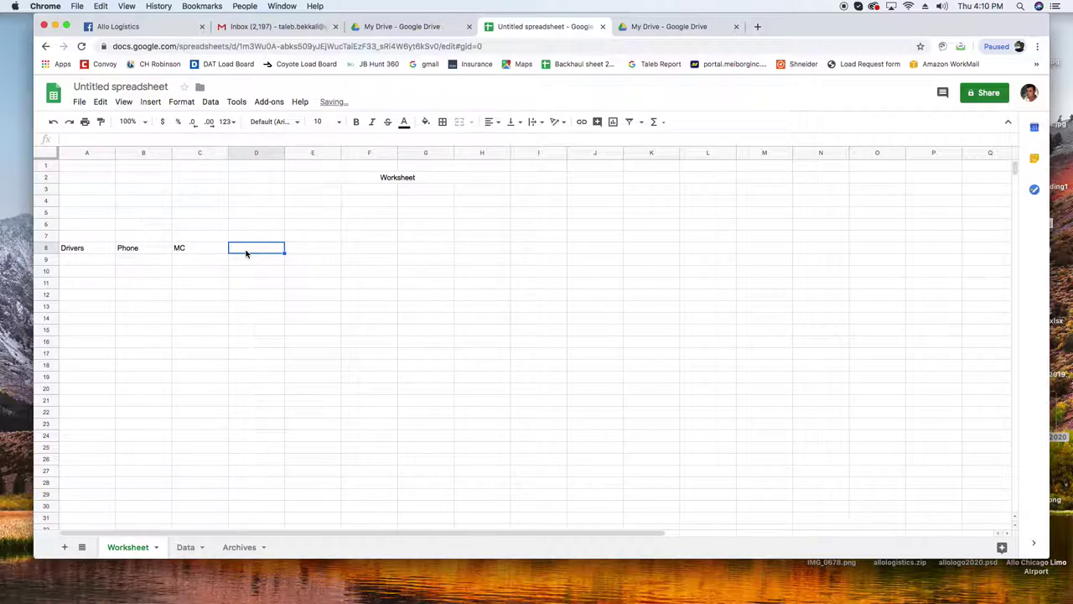
pyautogui.write('Truck')
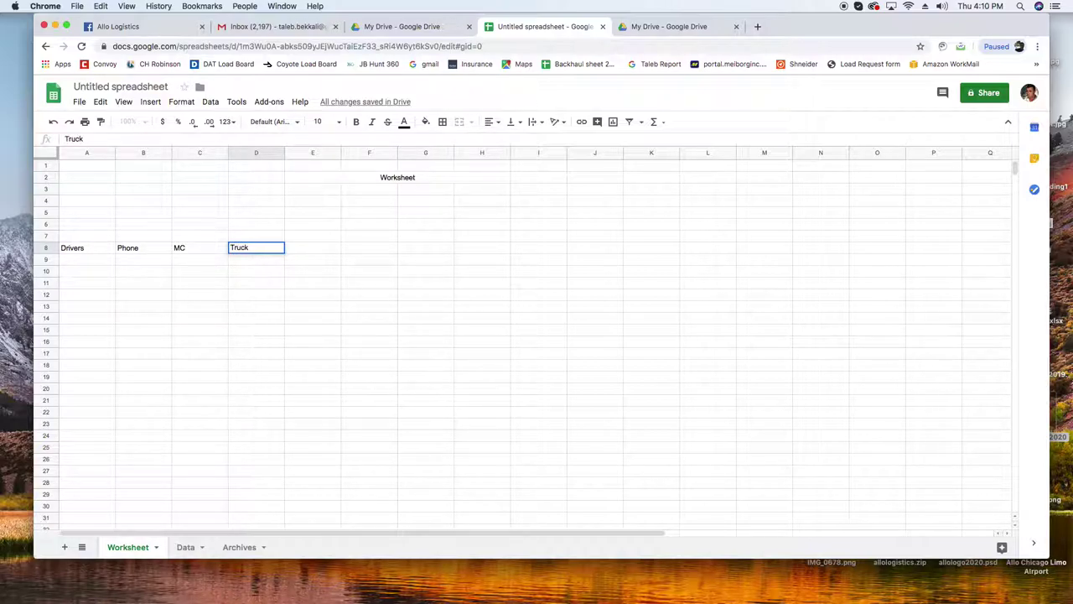
pyautogui.click(307, 247)
pyautogui.write('Trailer')
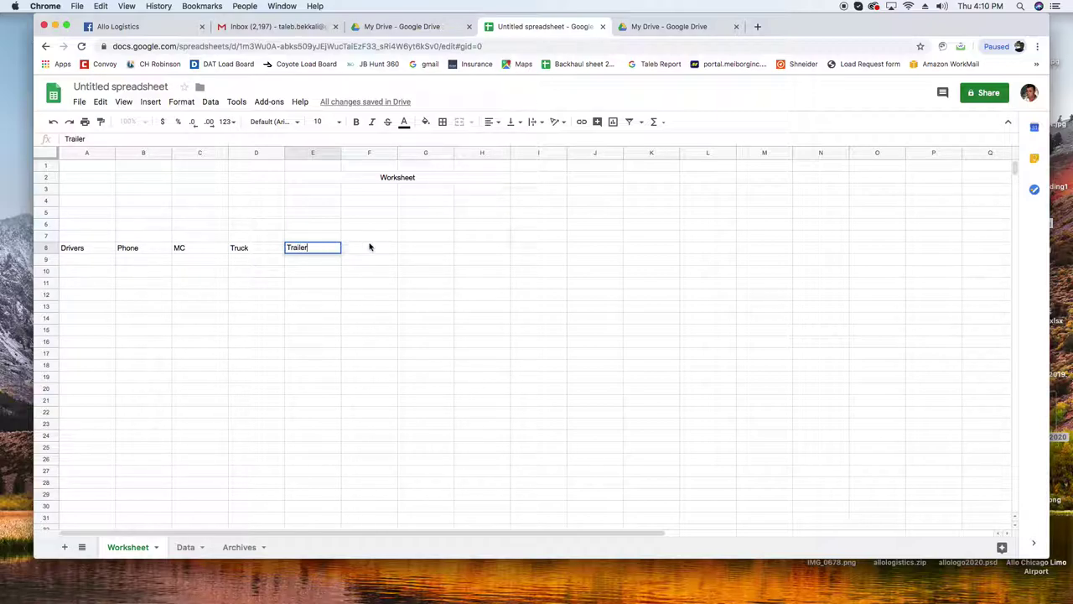
pyautogui.click(361, 252)
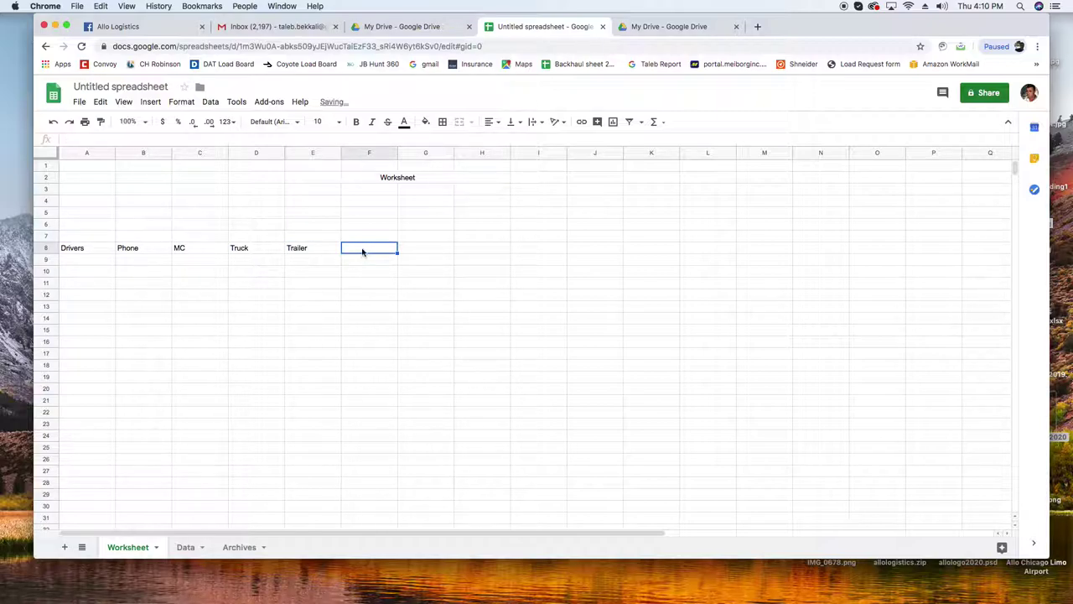
pyautogui.click(162, 318)
# Insert one empty column before column A on the Worksheet sheet
pyautogui.click(88, 152)
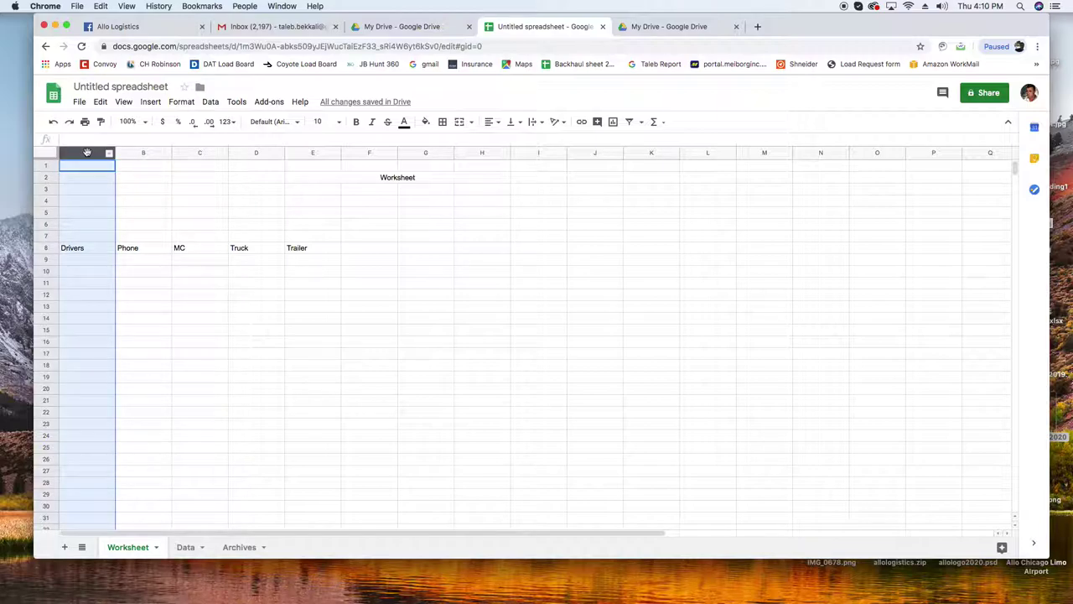
pyautogui.rightClick(88, 153)
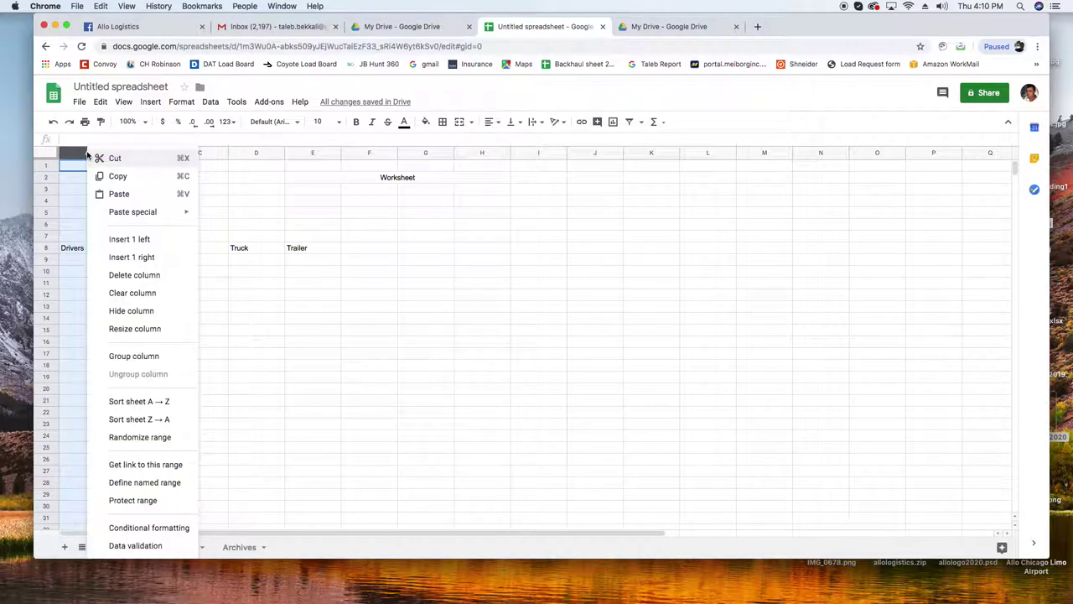
pyautogui.click(131, 241)
pyautogui.click(143, 283)
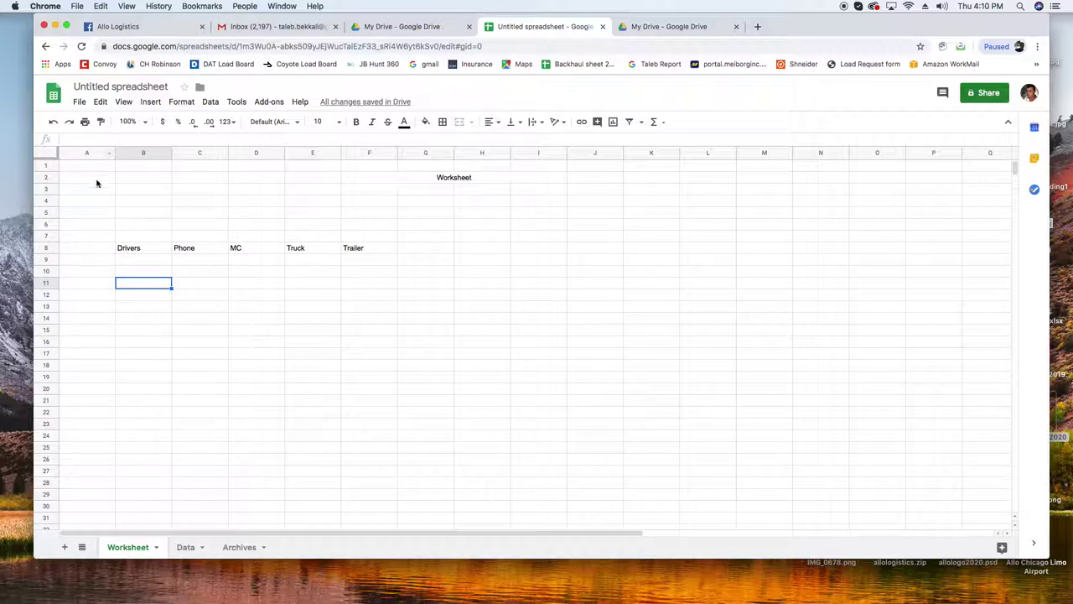
pyautogui.click(187, 324)
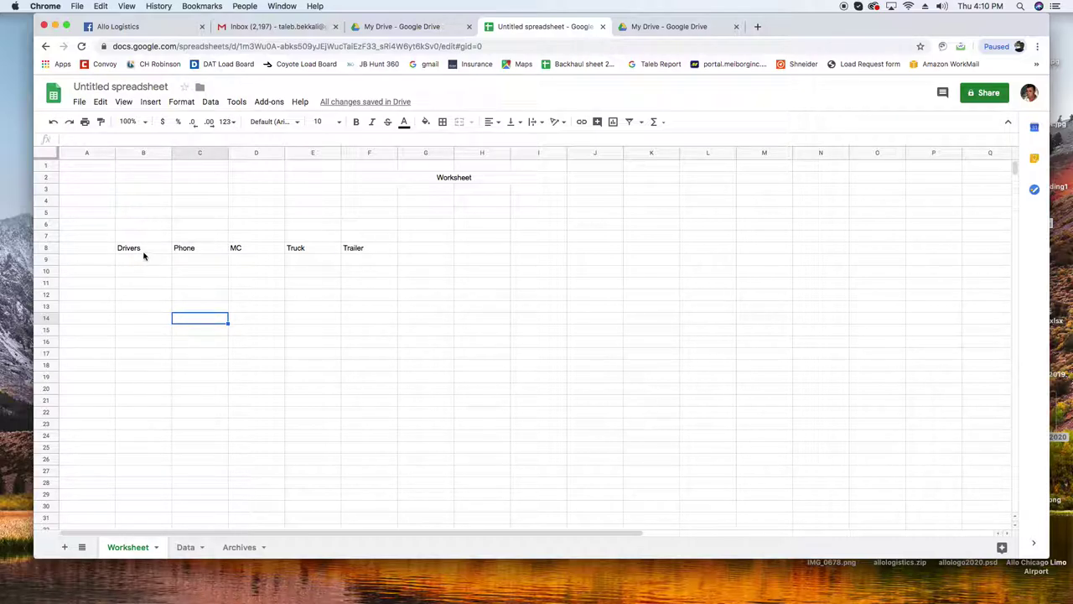
# Enter the column headings Equip. and Empty in cells G8 and H8
pyautogui.click(428, 249)
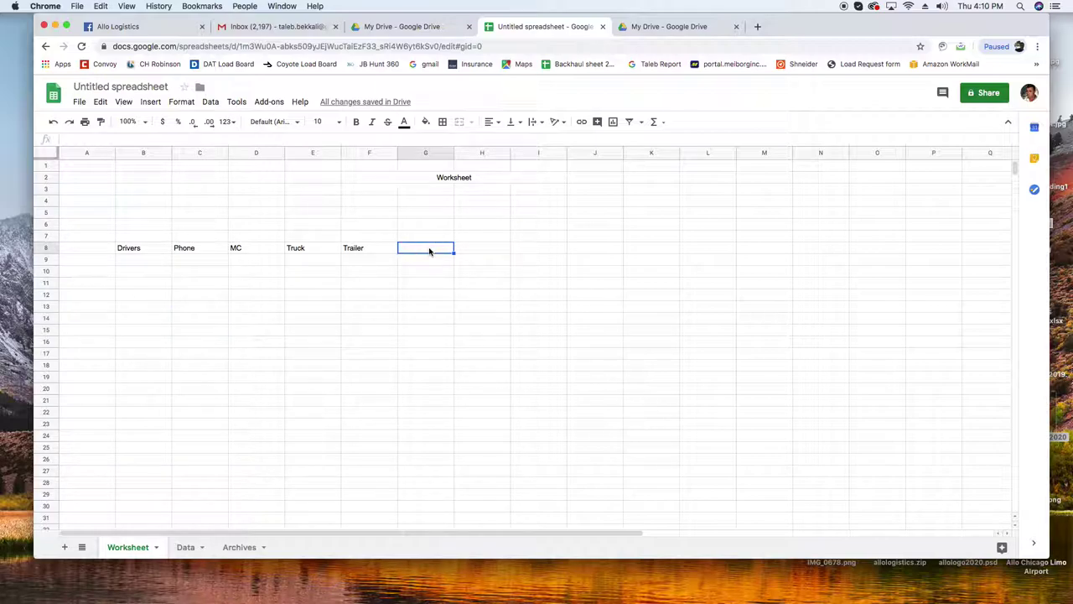
pyautogui.write('Equip.')
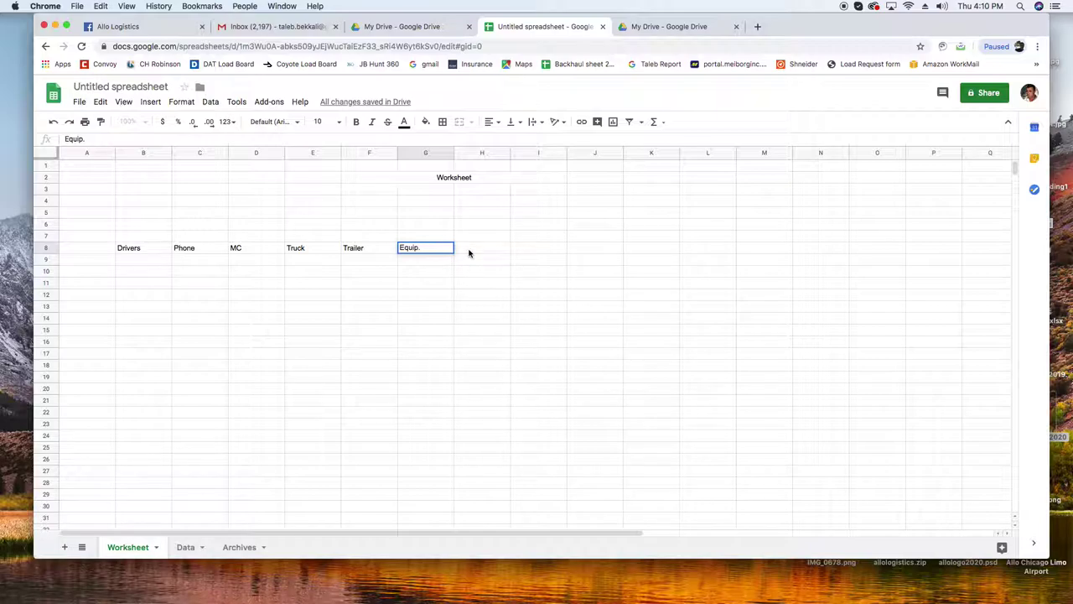
pyautogui.click(468, 251)
pyautogui.write('E')
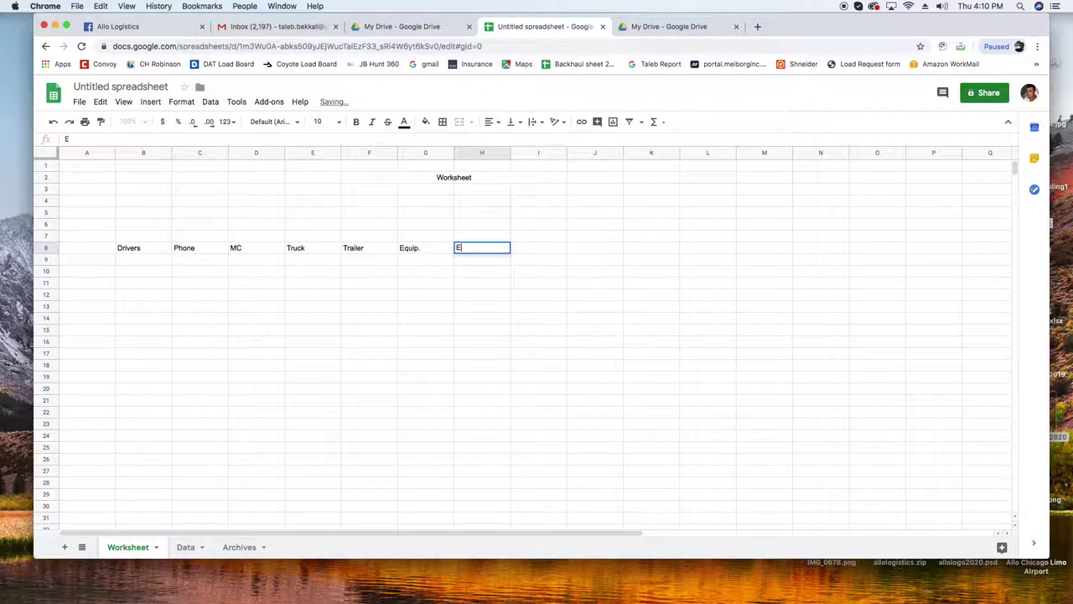
pyautogui.write('mpty')
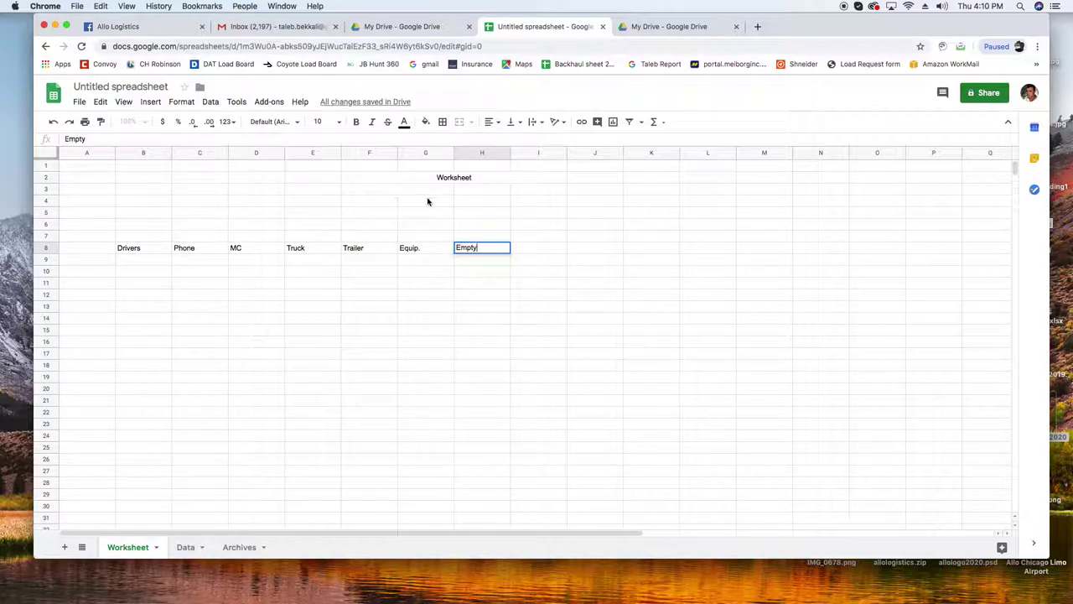
# Enter the column headings Location, Destination, Status and Rates in cells I8 to L8
pyautogui.click(537, 252)
pyautogui.write('Lo')
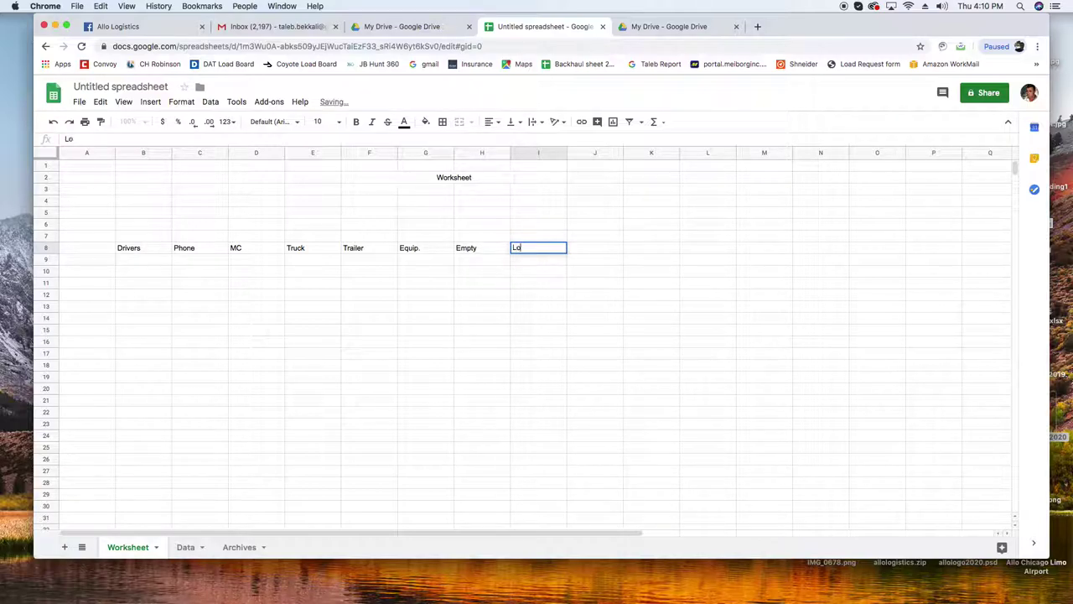
pyautogui.write('cation')
pyautogui.press('Tab')
pyautogui.write('Destinat')
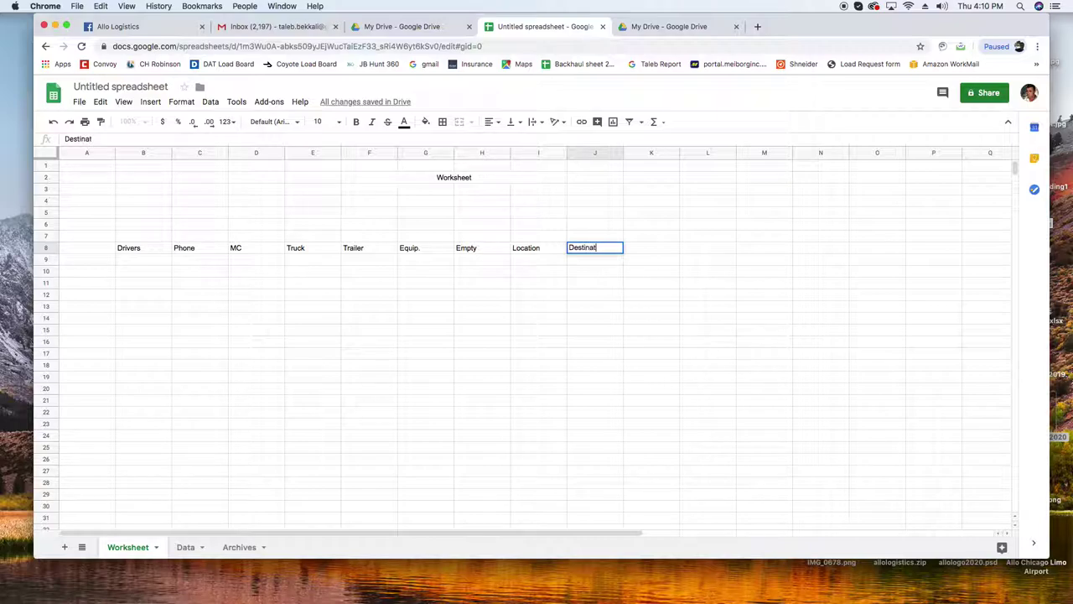
pyautogui.write('ion')
pyautogui.press('Tab')
pyautogui.write('Status')
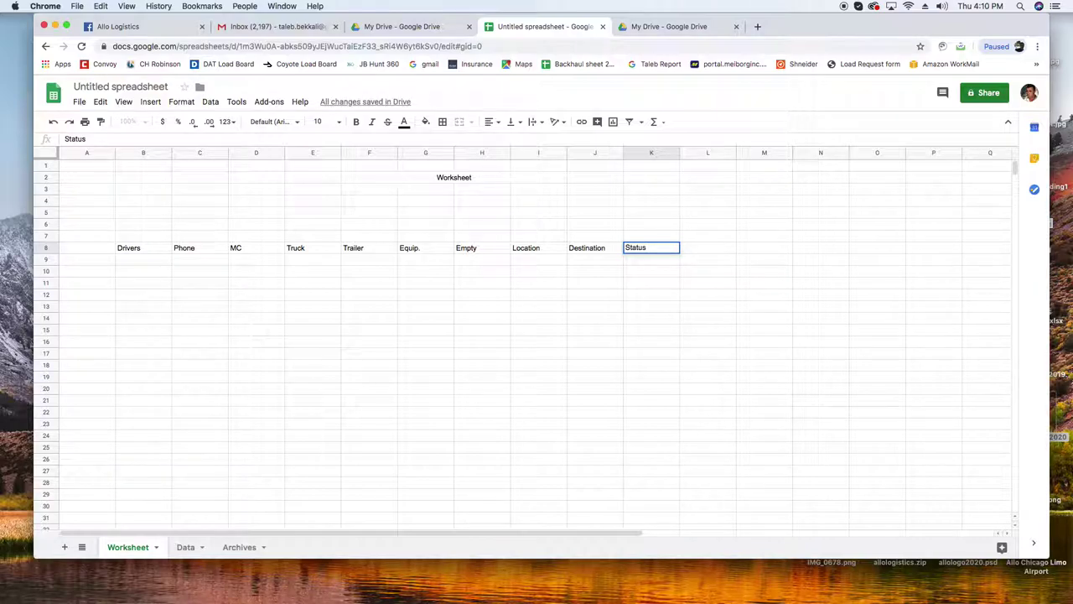
pyautogui.press('Tab')
pyautogui.write('Rates')
pyautogui.press('Tab')
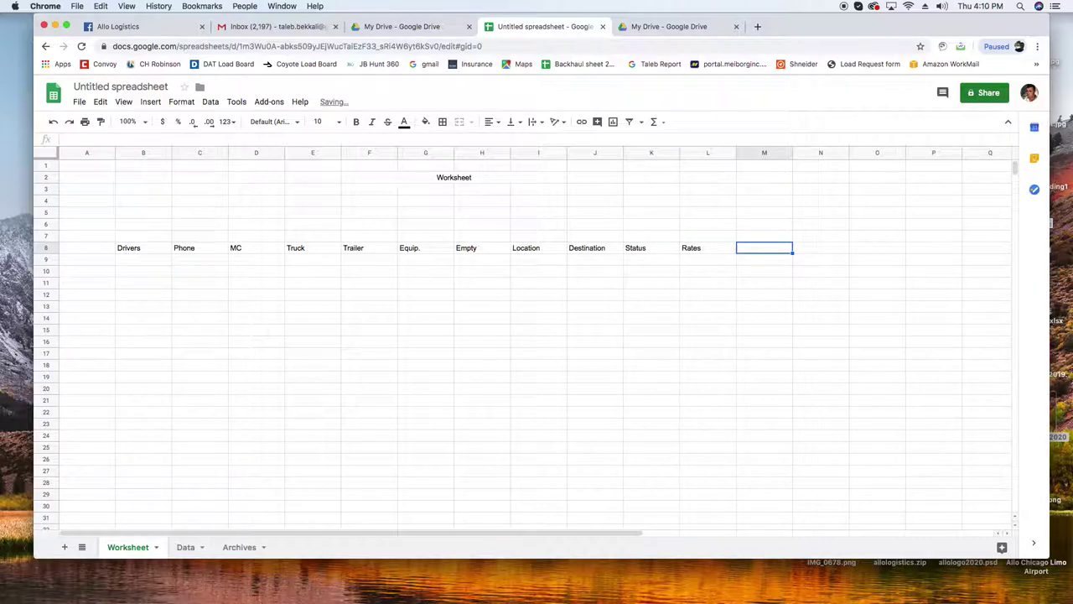
# Enter the column headings From, To, Broker and F DH in cells M8 to P8
pyautogui.write('From')
pyautogui.press('Tab')
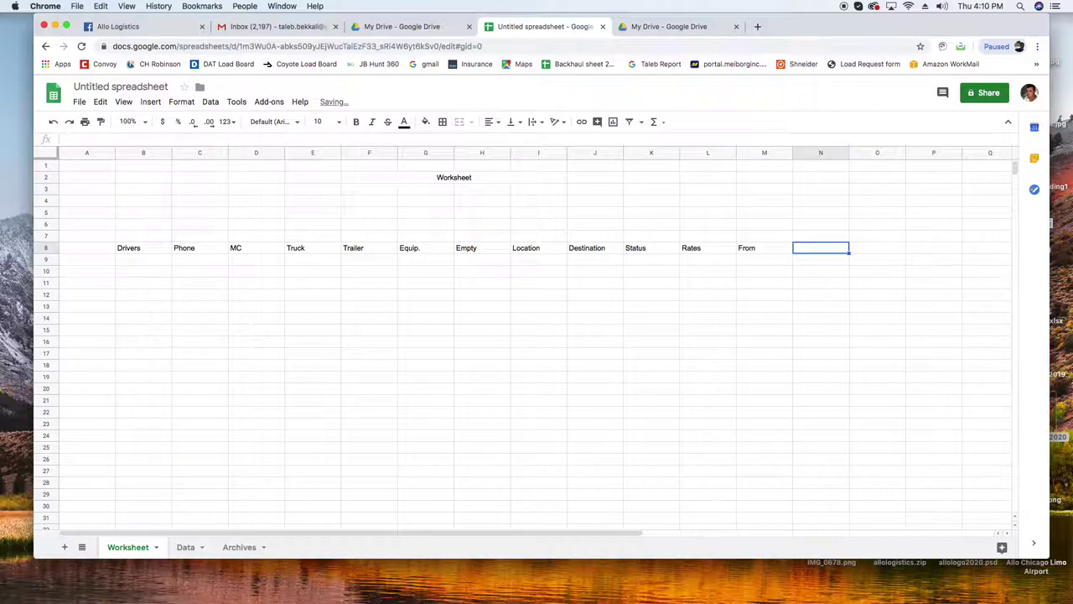
pyautogui.write('To')
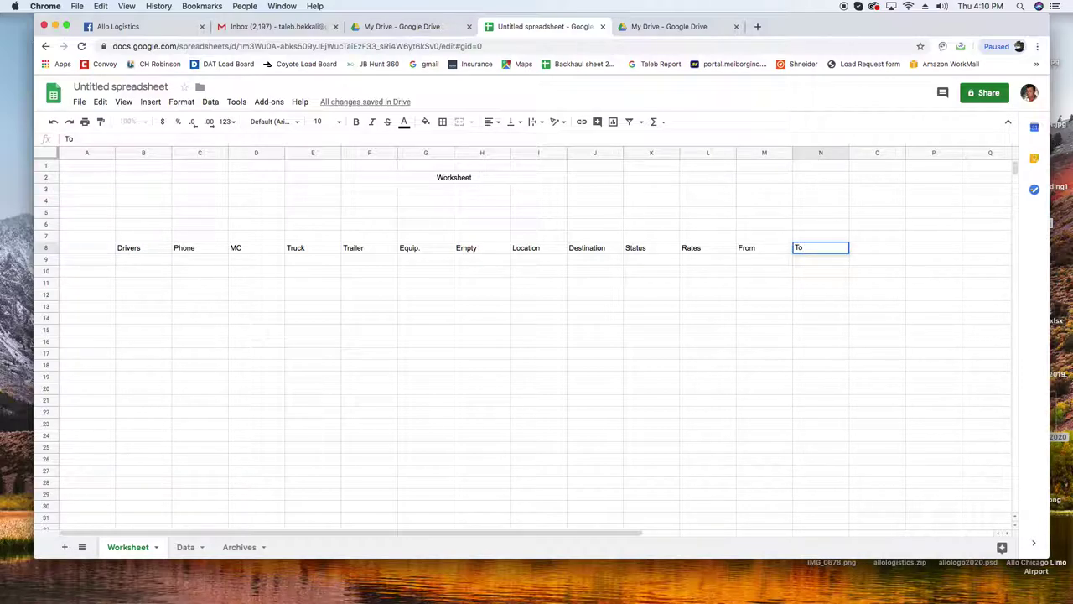
pyautogui.press('Tab')
pyautogui.write('Br')
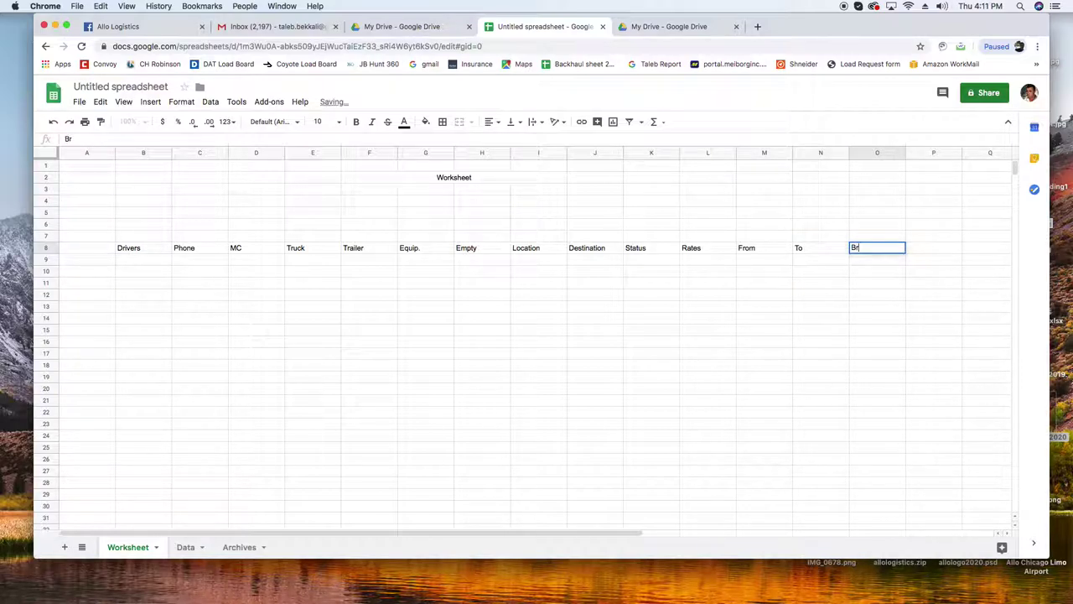
pyautogui.write('oker')
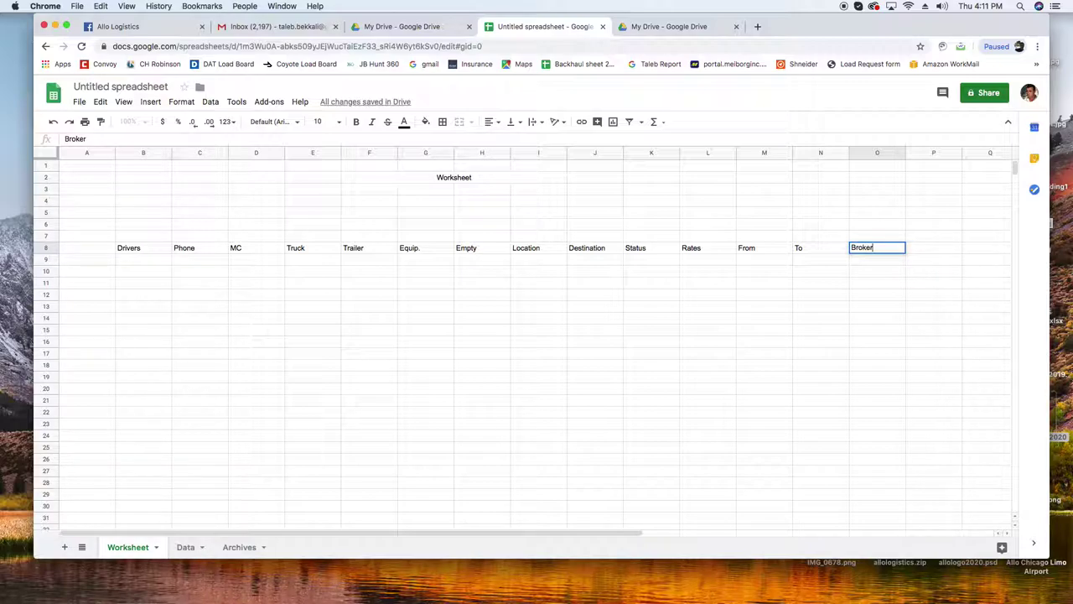
pyautogui.press('Tab')
pyautogui.write('F DH')
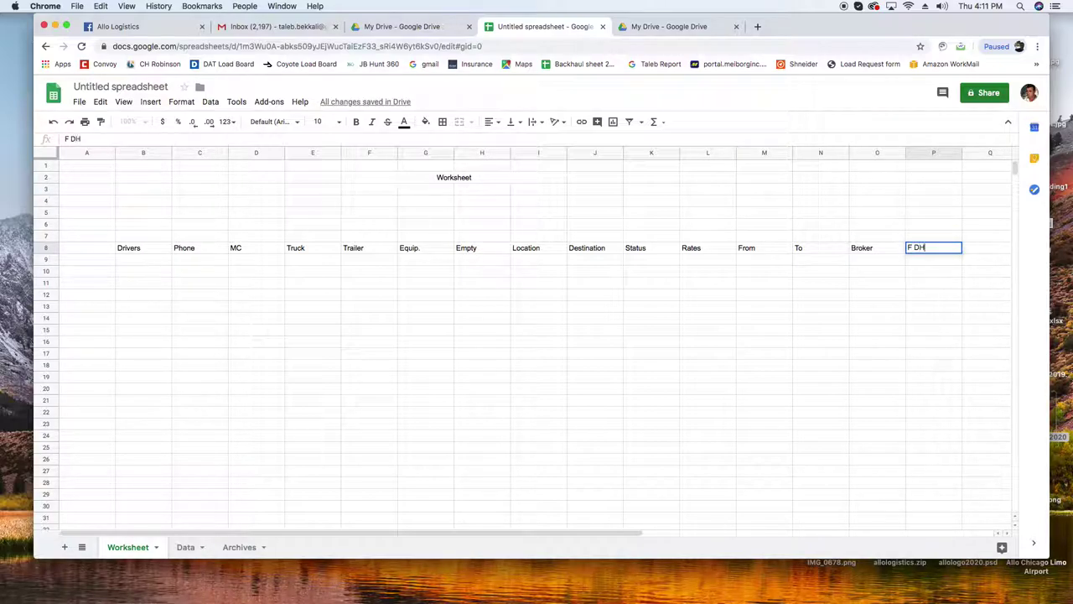
pyautogui.press('Tab')
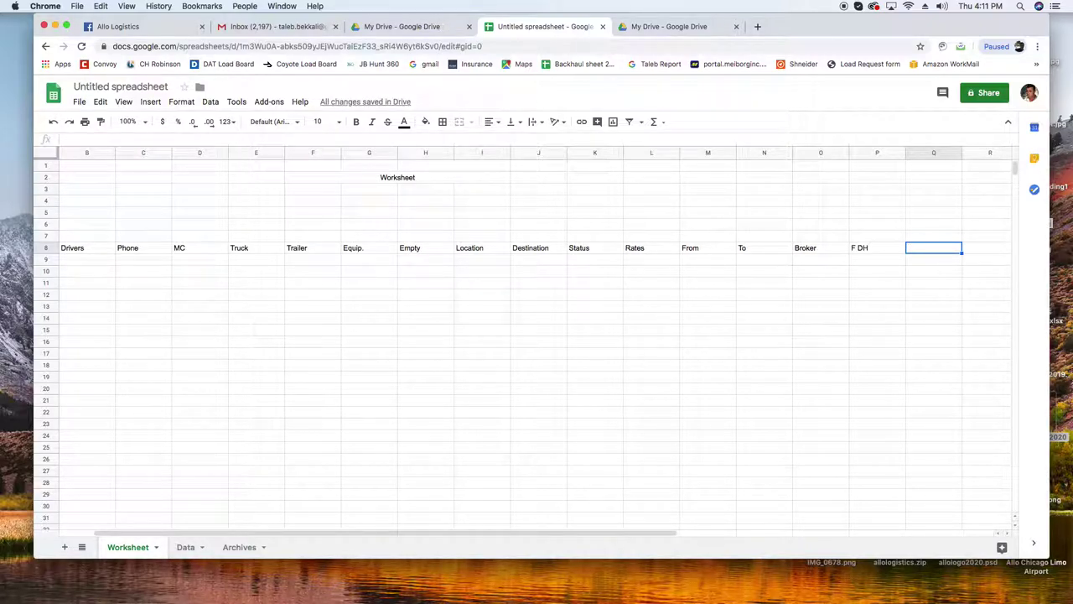
# Enter the column headings Loaded Miles, All Miles, B DH and Rate/Mile in cells Q8 to T8
pyautogui.write('Loaded Miles')
pyautogui.press('Tab')
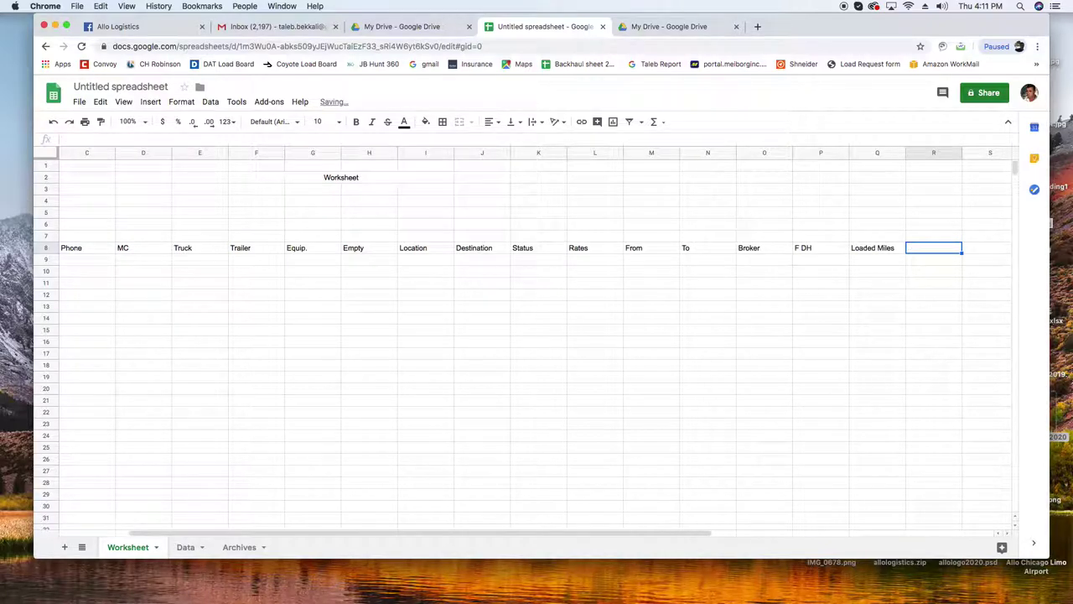
pyautogui.write('All Miles')
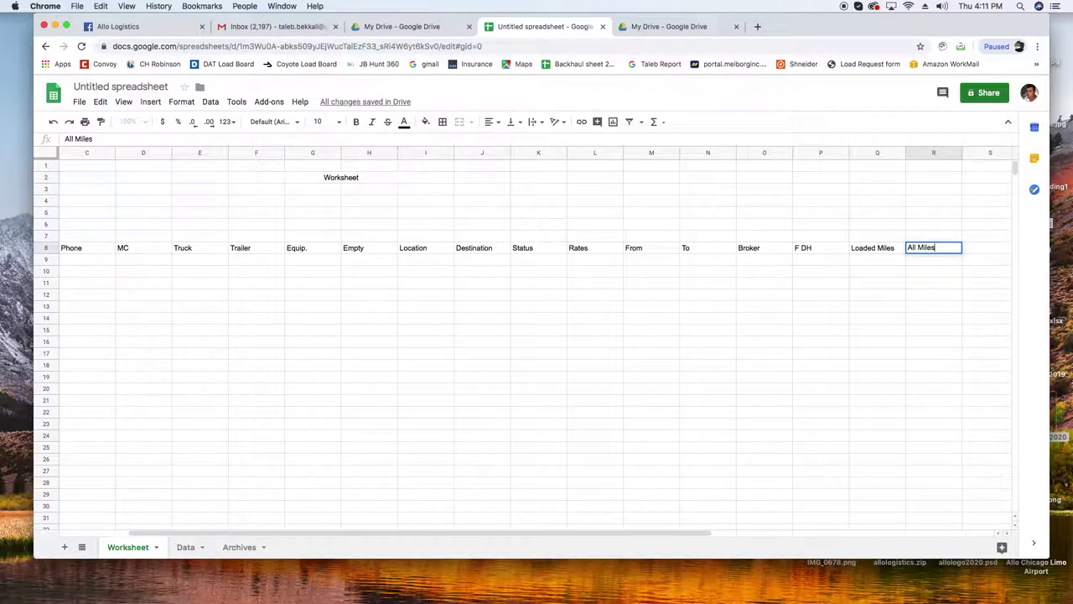
pyautogui.press('Tab')
pyautogui.write('B')
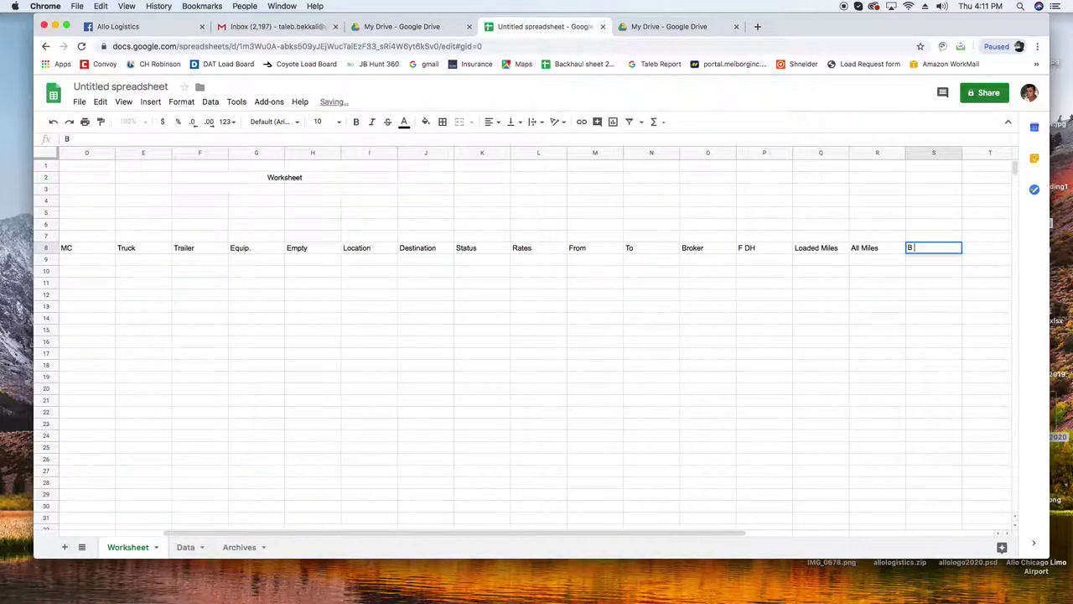
pyautogui.write(' DH')
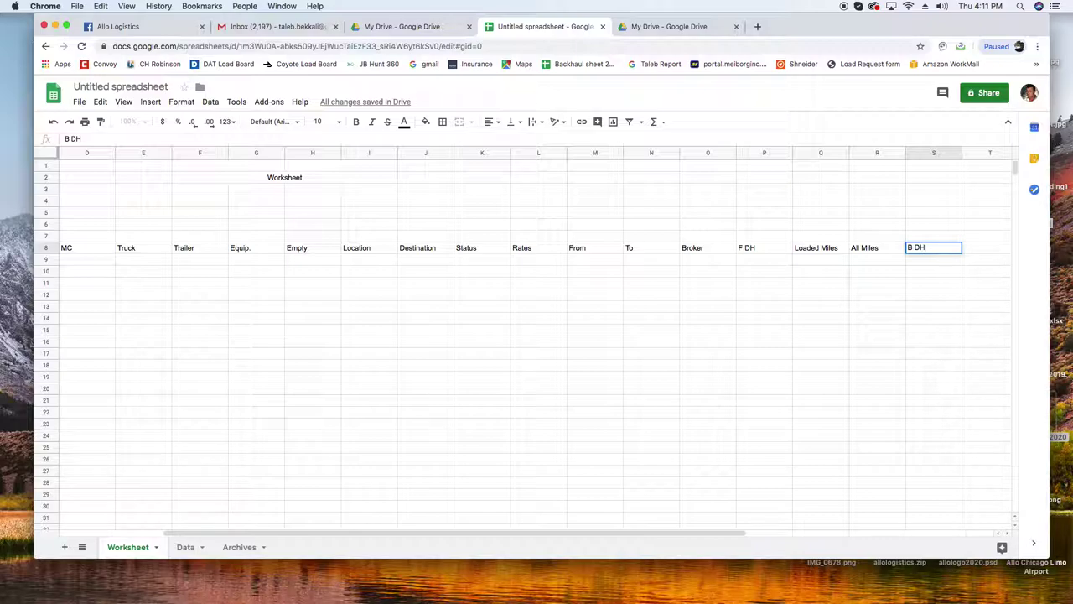
pyautogui.press('Tab')
pyautogui.write('Rate/')
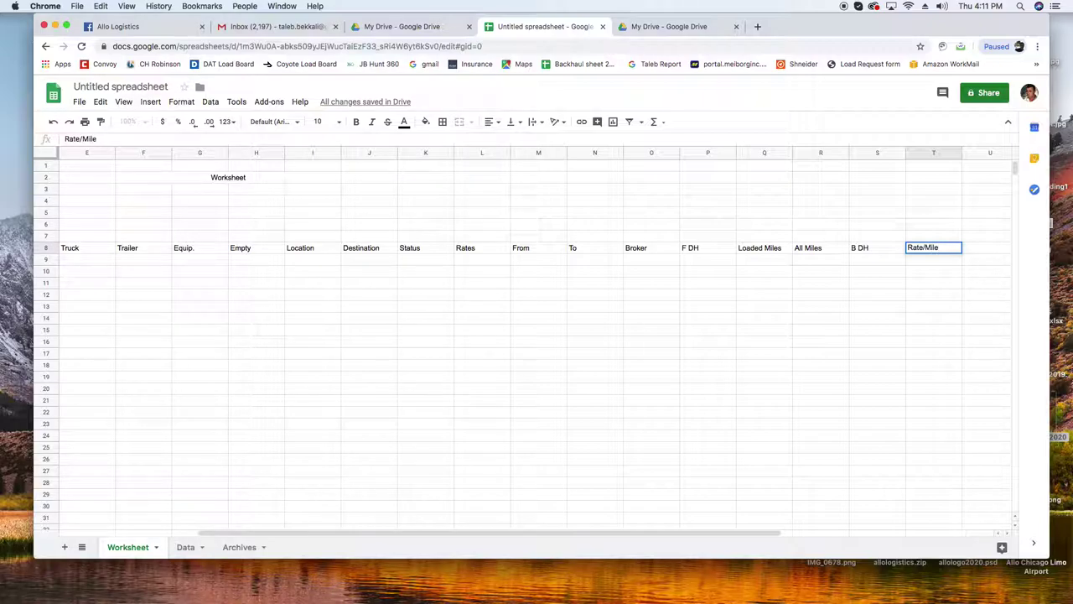
pyautogui.write('Mile')
pyautogui.press('Tab')
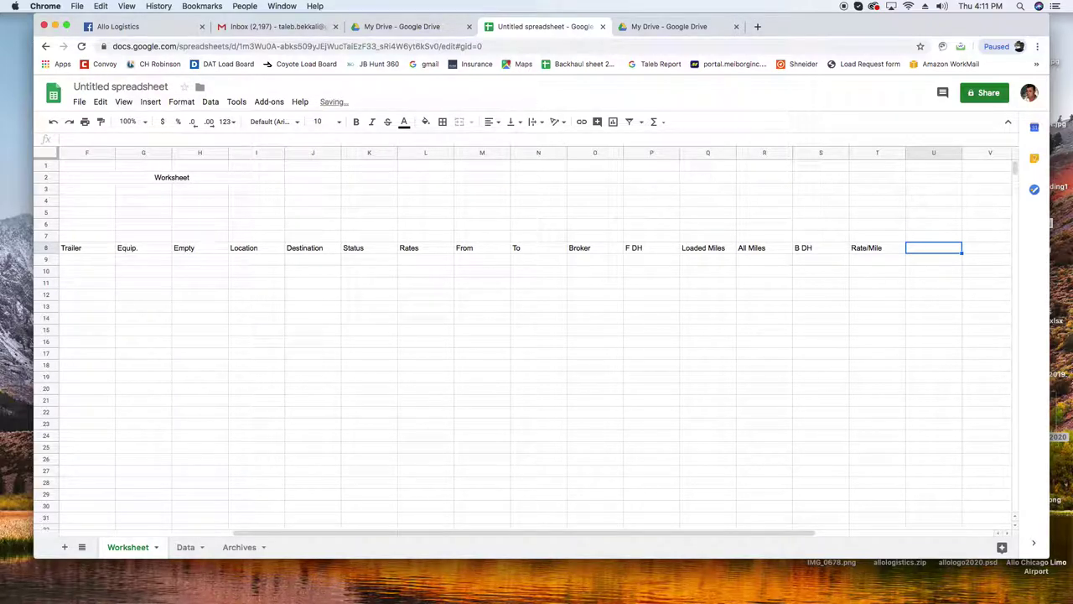
# Enter the column headings Load #, Action and Hometown in cells U8 to W8
pyautogui.write('Load')
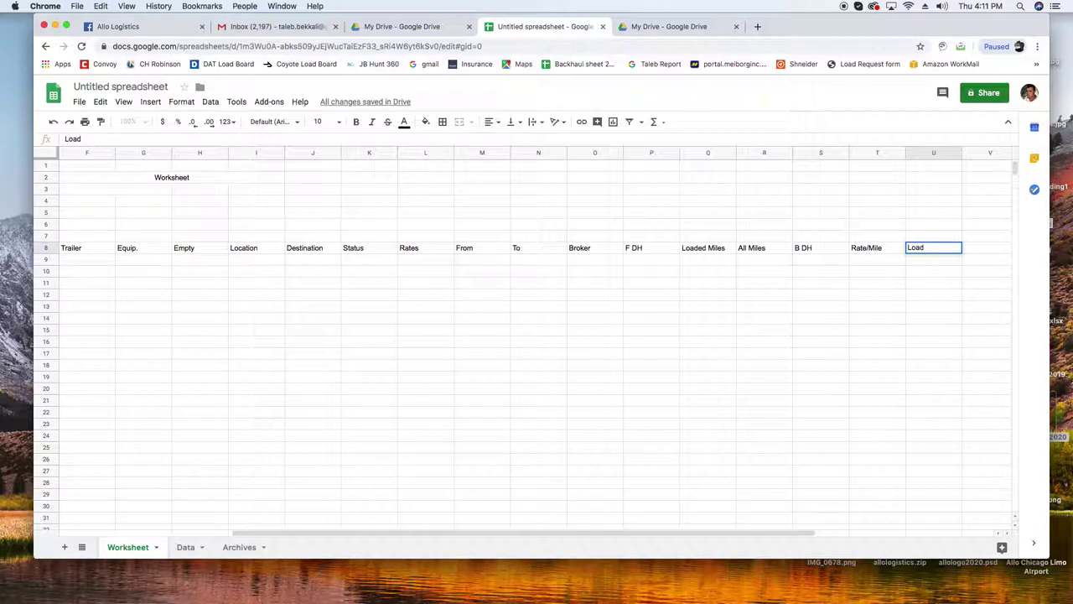
pyautogui.write(' N')
pyautogui.press('BackSpace')
pyautogui.write('#')
pyautogui.press('Tab')
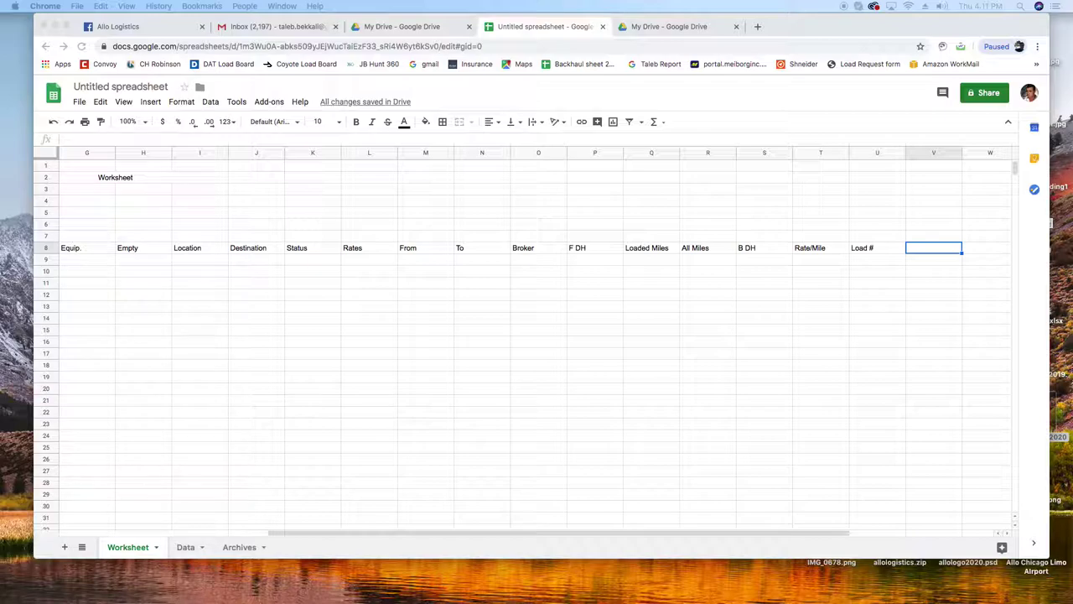
pyautogui.click(920, 250)
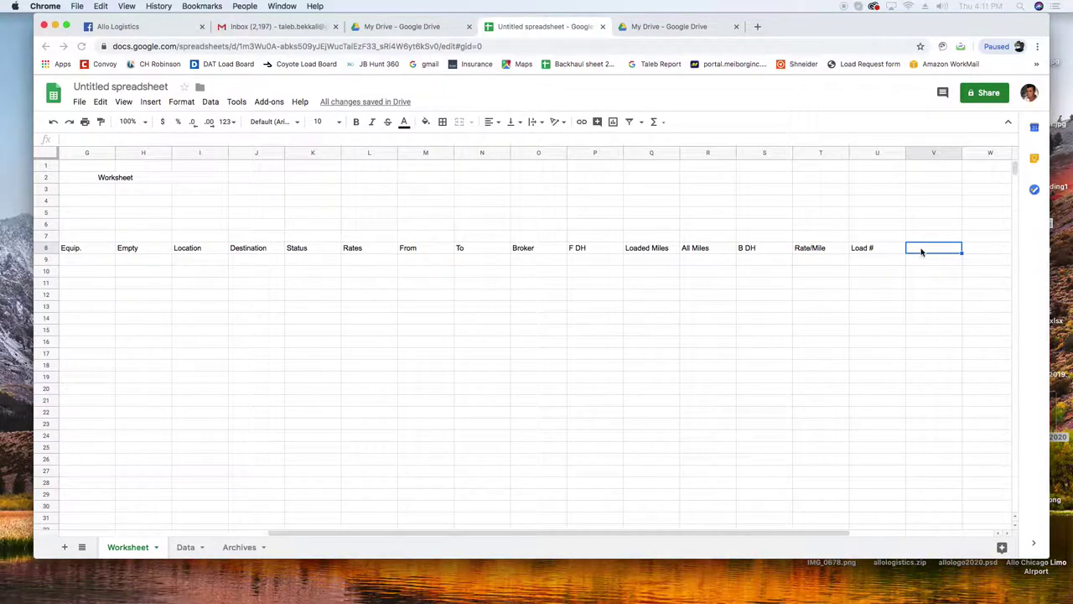
pyautogui.write('Ac')
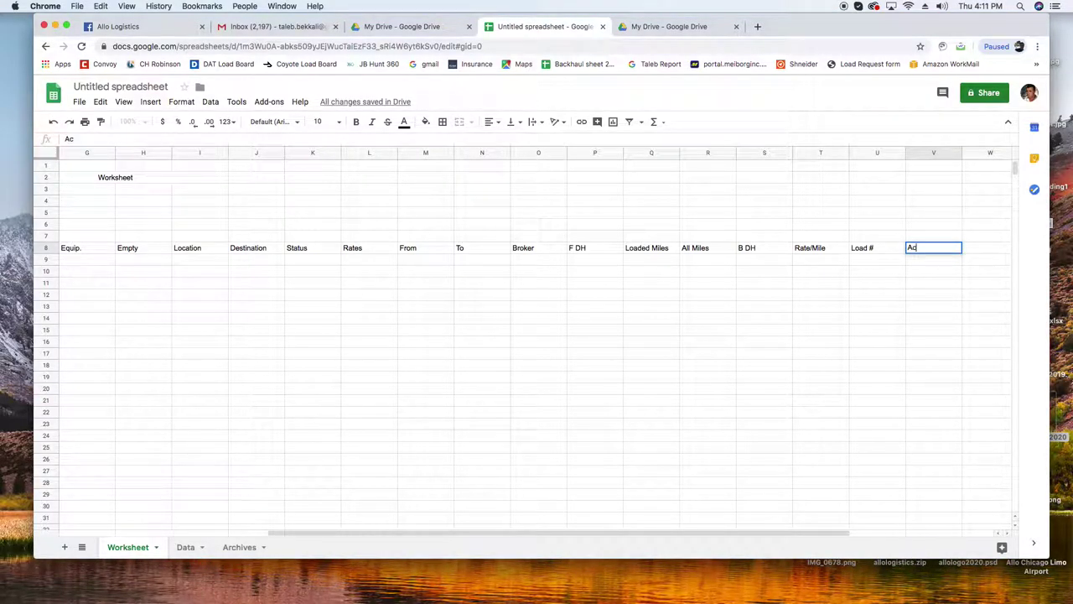
pyautogui.write('tion')
pyautogui.press('Tab')
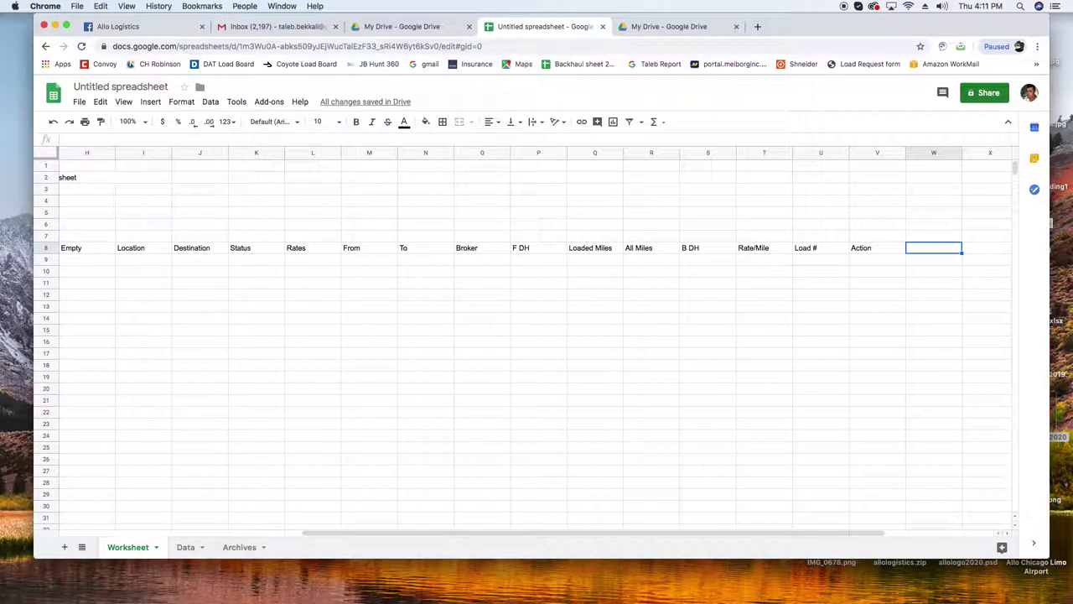
pyautogui.write('Hometown')
pyautogui.click(786, 397)
# Apply borders to all cells of the heading row from A8 to W8
pyautogui.moveTo(762, 533); pyautogui.dragTo(439, 533)
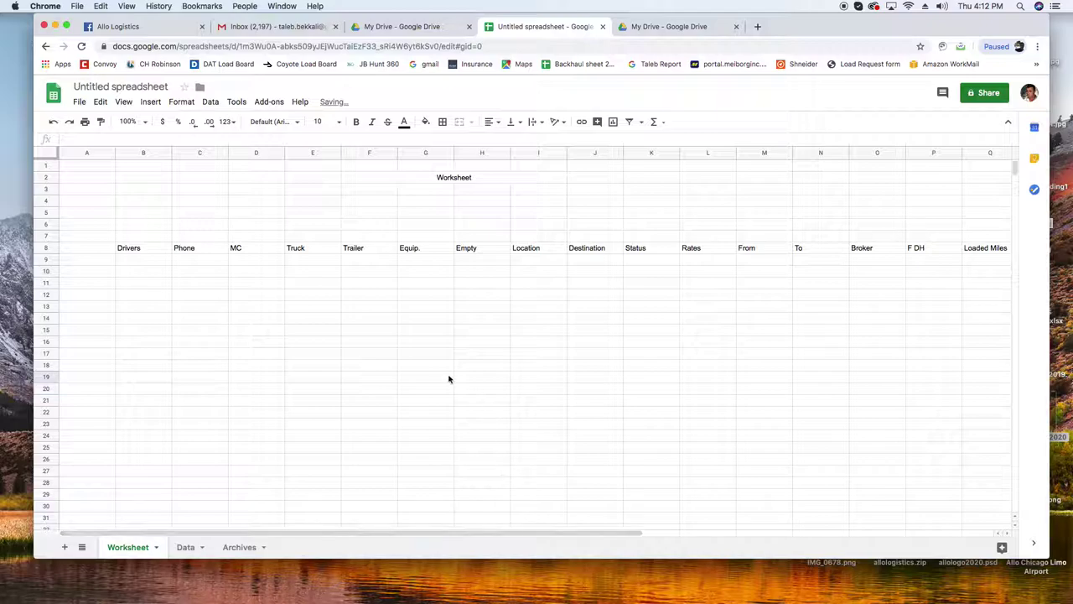
pyautogui.click(151, 250)
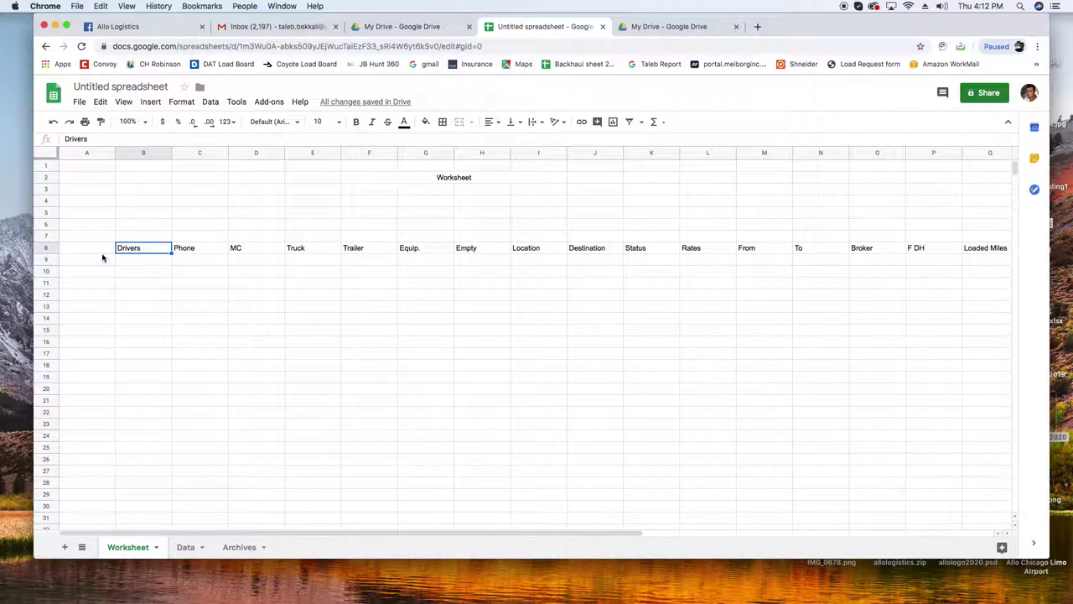
pyautogui.moveTo(96, 252); pyautogui.dragTo(955, 251)
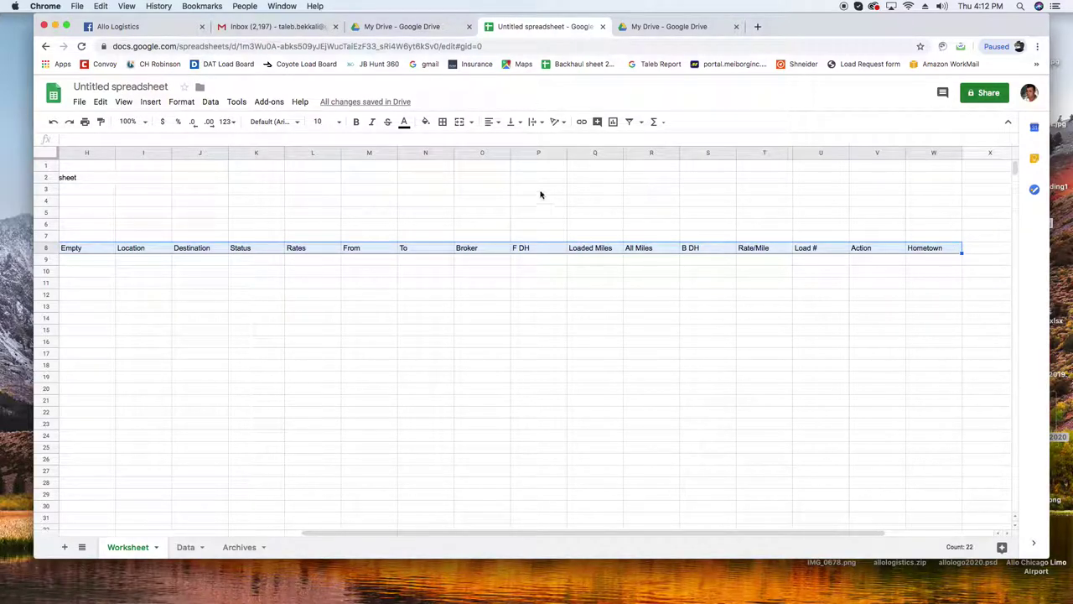
pyautogui.click(443, 122)
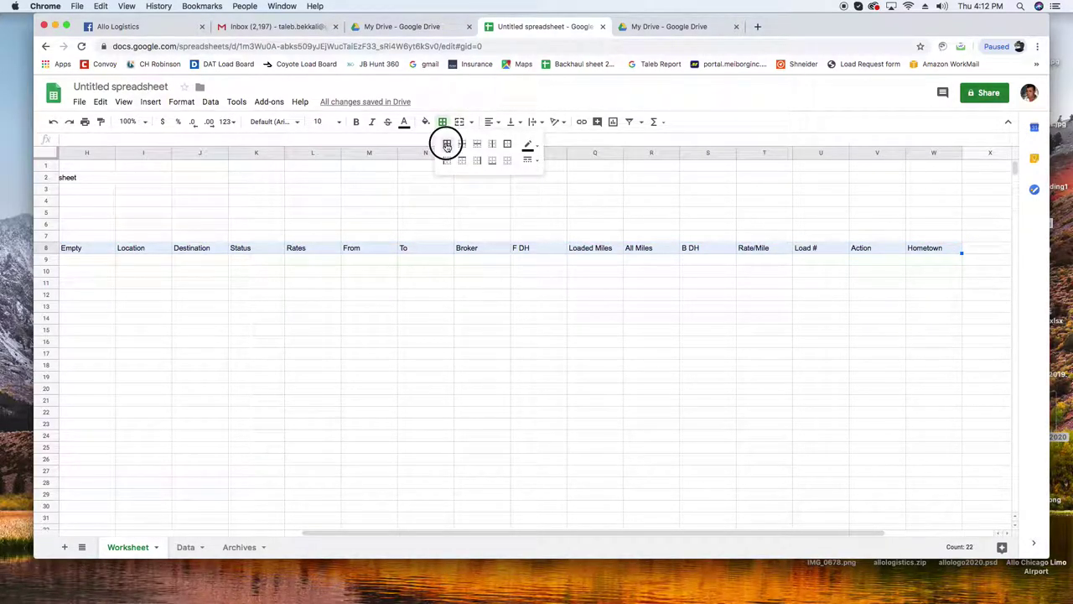
pyautogui.click(446, 143)
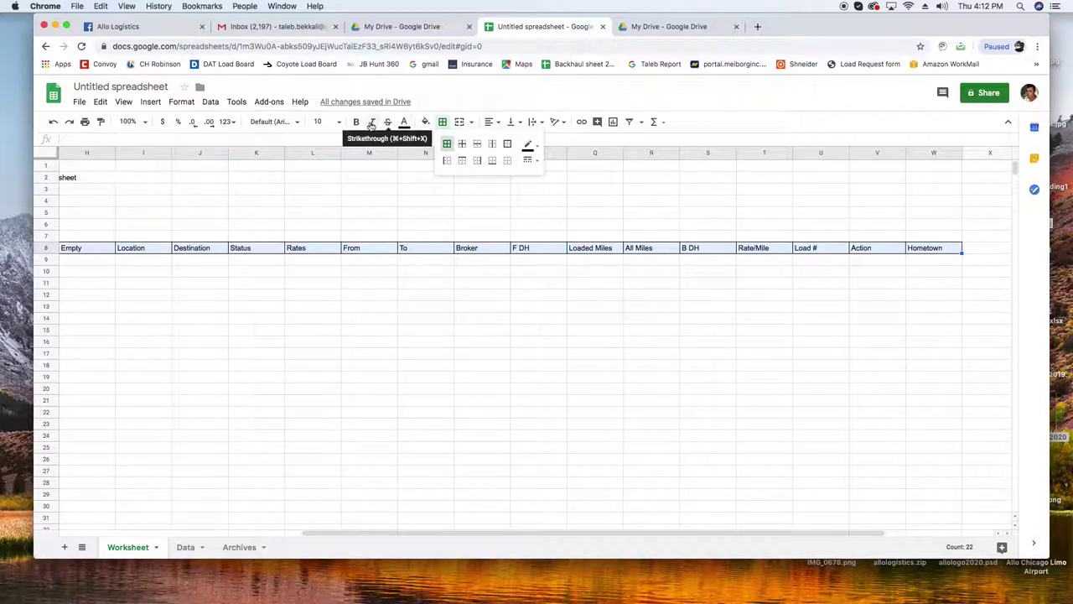
# Fill the heading row A8 to W8 with a light red background color
pyautogui.click(425, 122)
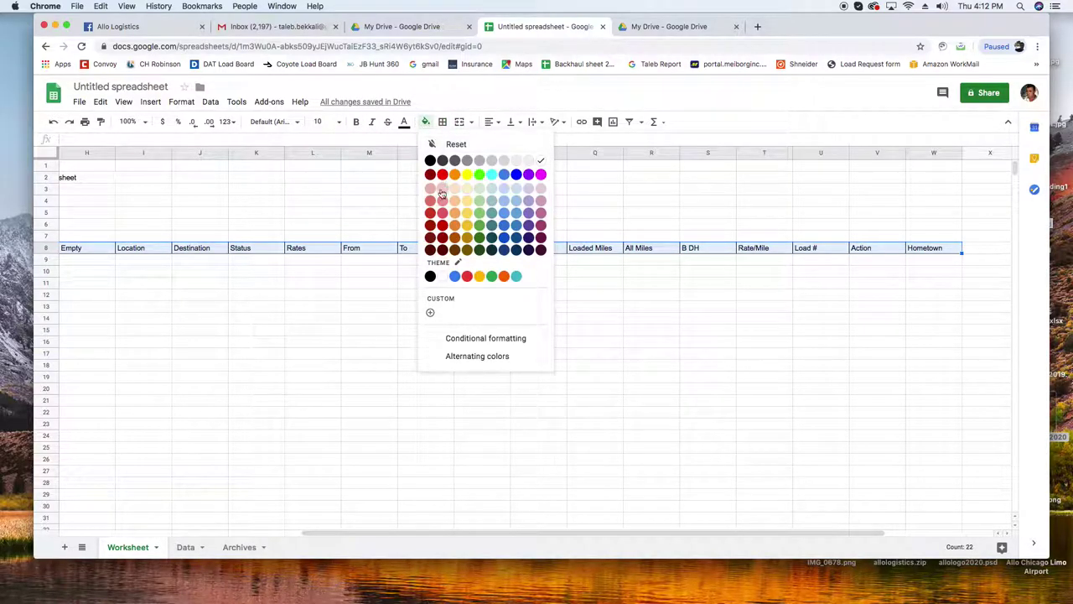
pyautogui.click(433, 204)
pyautogui.click(448, 317)
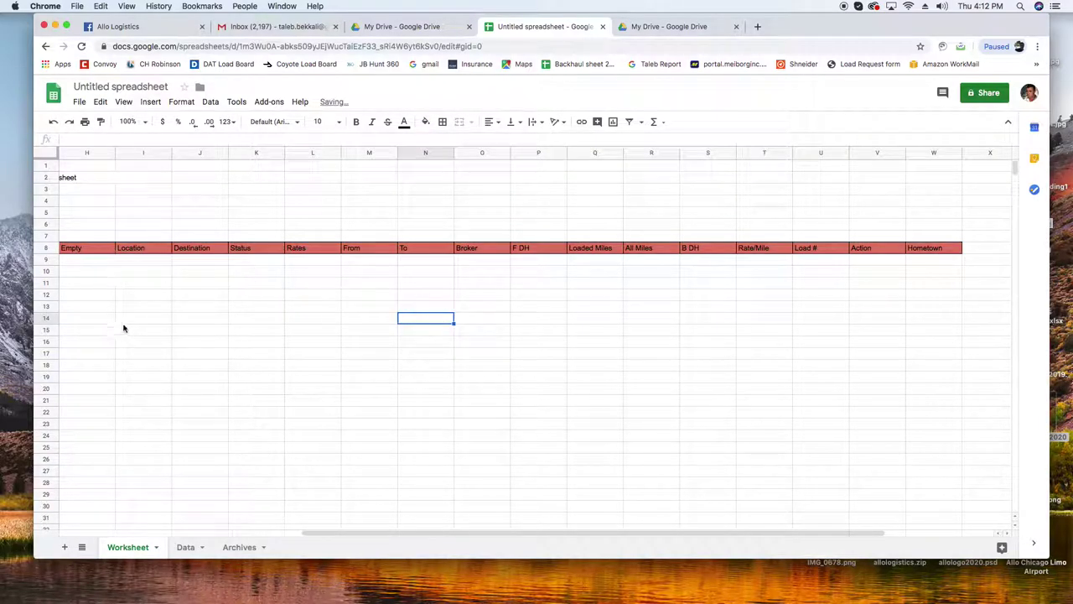
# Add a dropdown data validation to the Drivers cells B9 to B30, using the list from range Data!A:A
pyautogui.moveTo(326, 530); pyautogui.dragTo(80, 530)
pyautogui.click(73, 518)
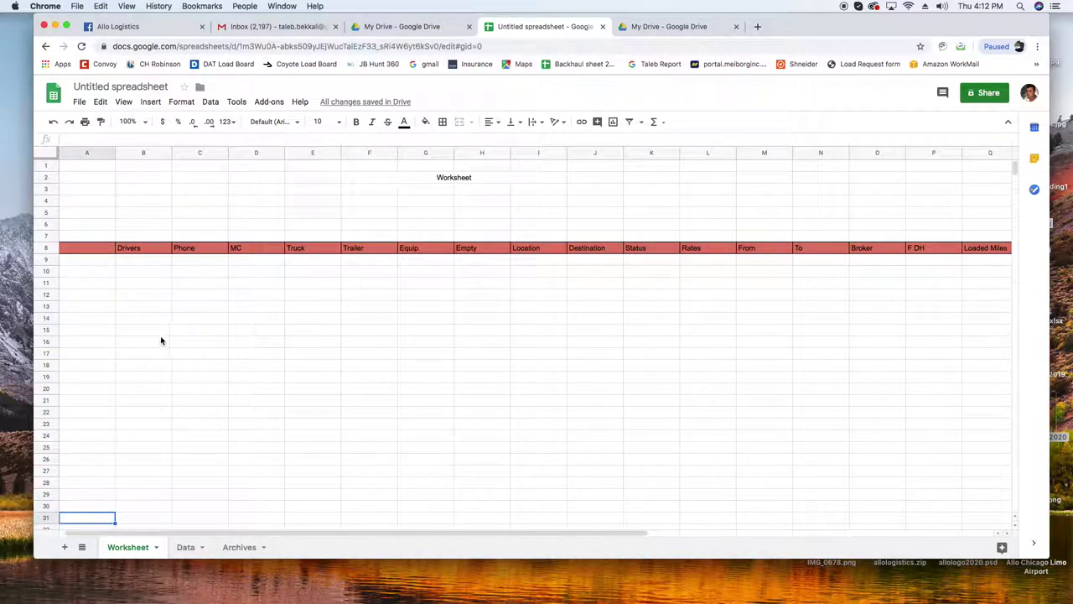
pyautogui.scroll(-1, 307, 335)
pyautogui.scroll(1, 307, 335)
pyautogui.click(139, 262)
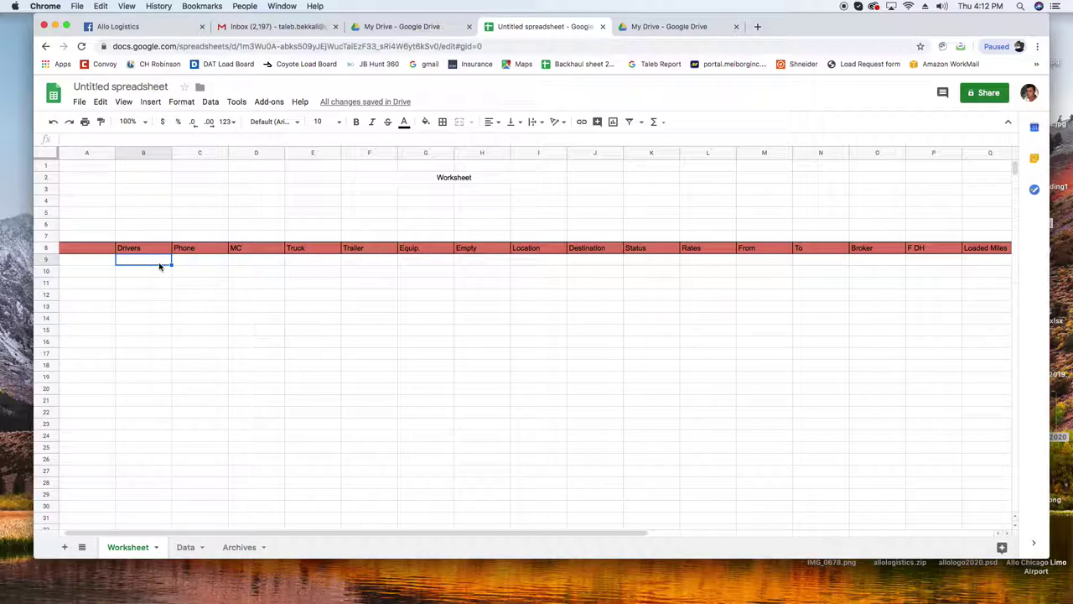
pyautogui.moveTo(155, 262); pyautogui.dragTo(138, 511)
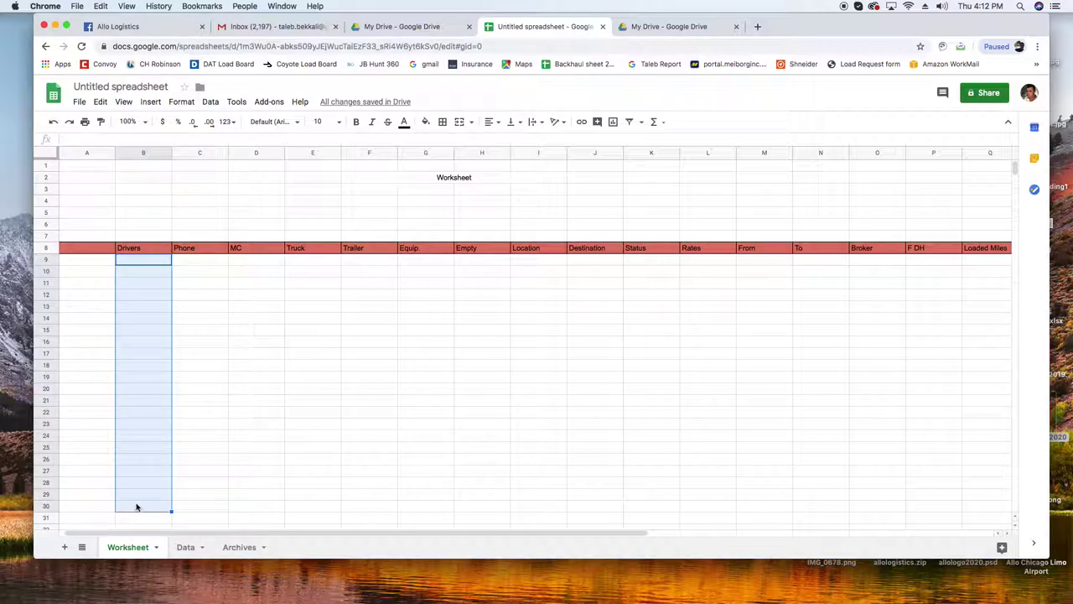
pyautogui.click(210, 102)
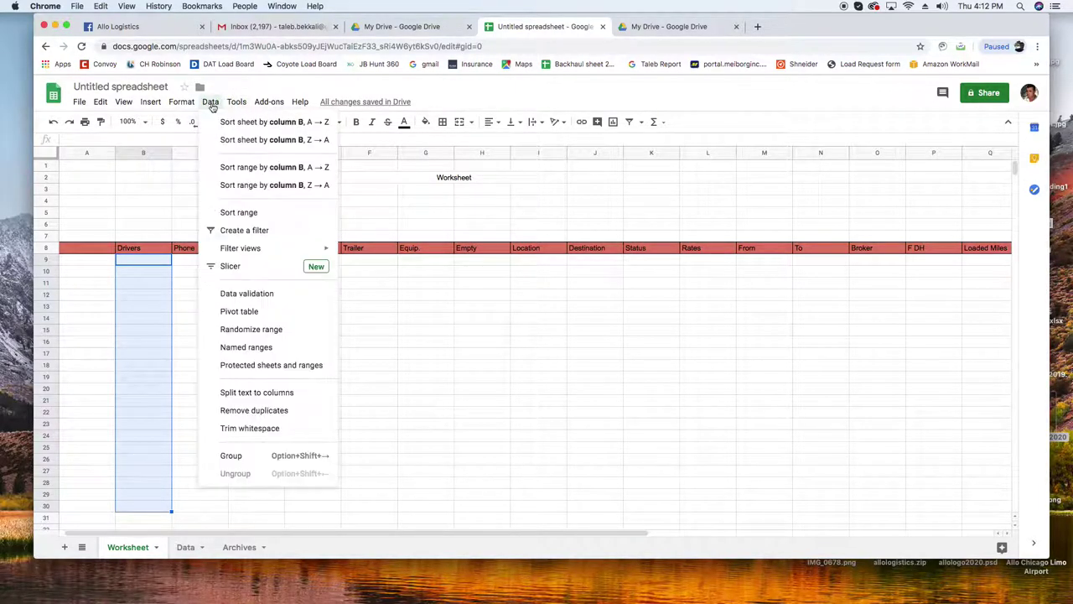
pyautogui.click(242, 295)
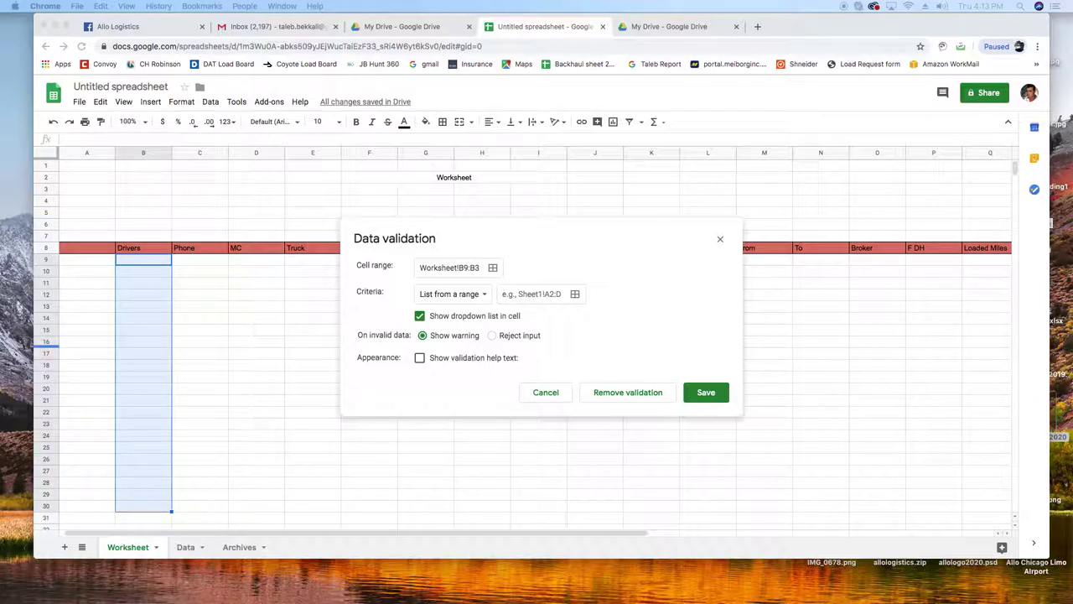
pyautogui.click(515, 293)
pyautogui.click(519, 295)
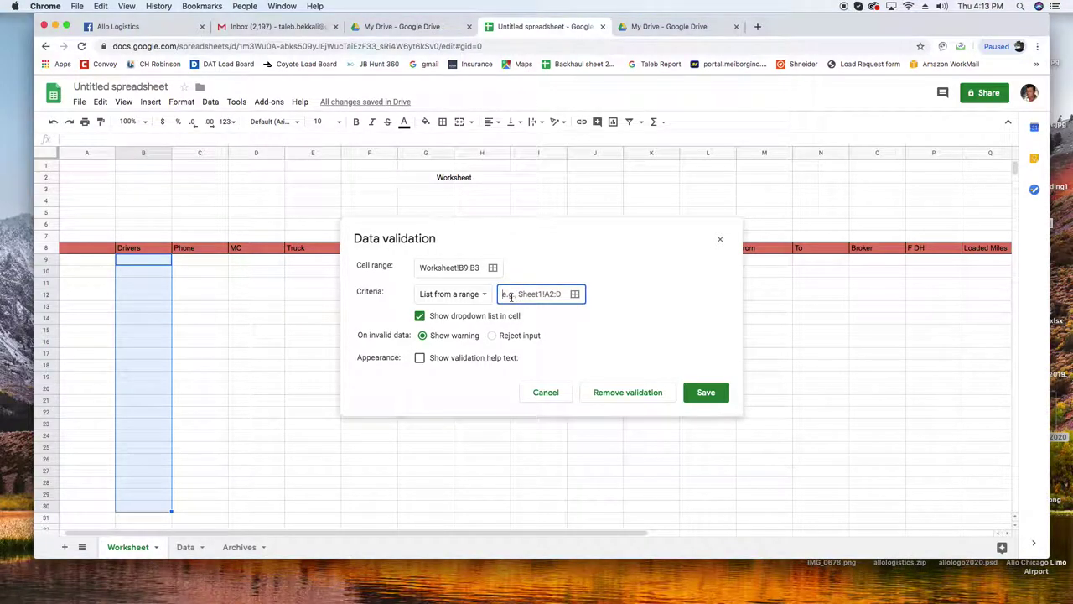
pyautogui.write('Data!A:A')
pyautogui.click(705, 393)
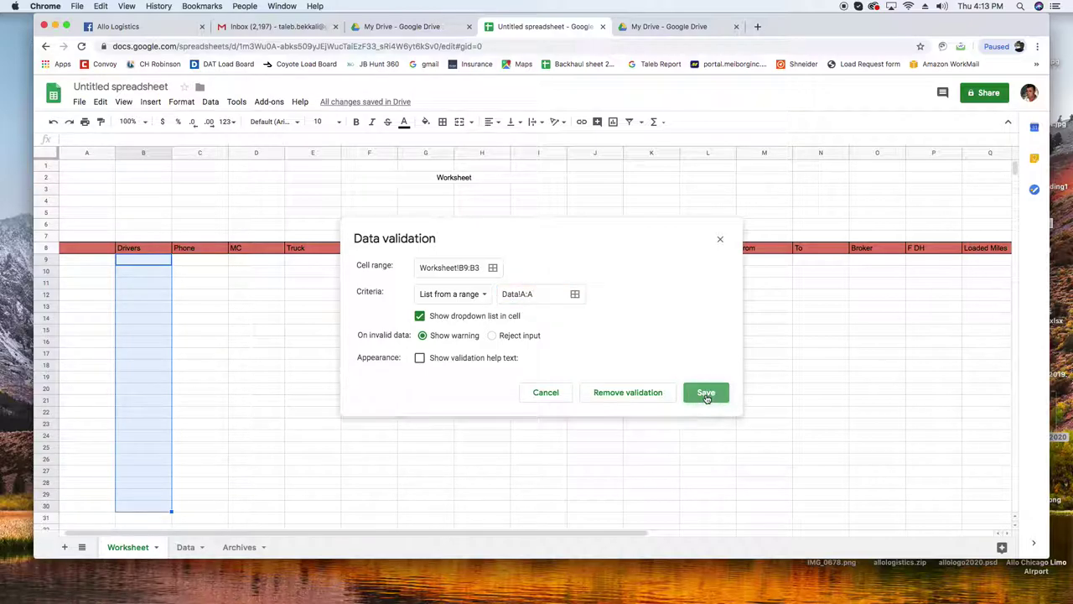
# Check the driver choices offered by the new dropdowns in the Drivers column
pyautogui.click(198, 352)
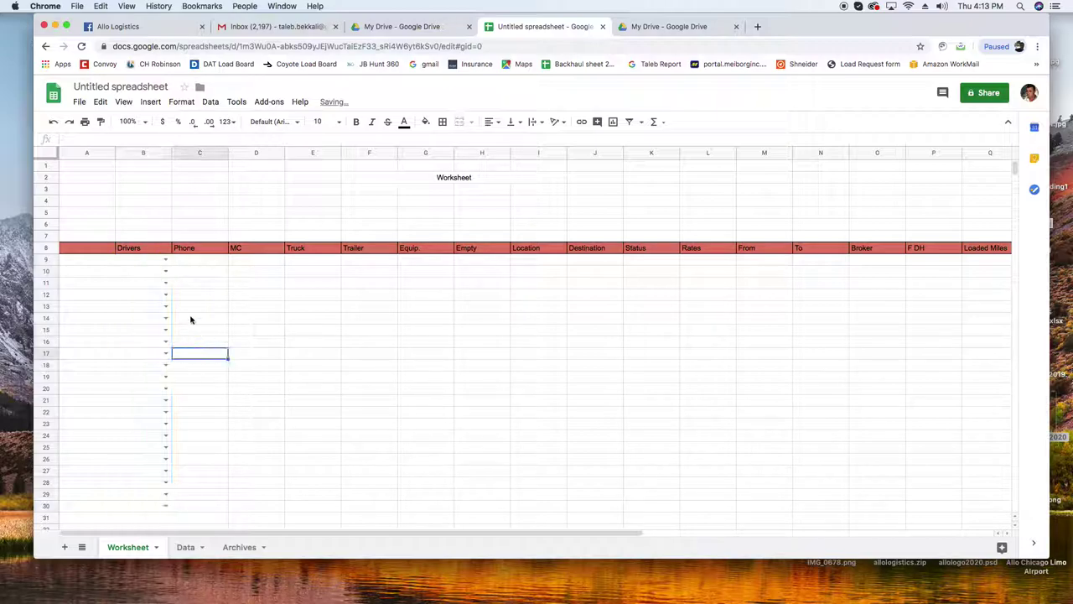
pyautogui.click(165, 272)
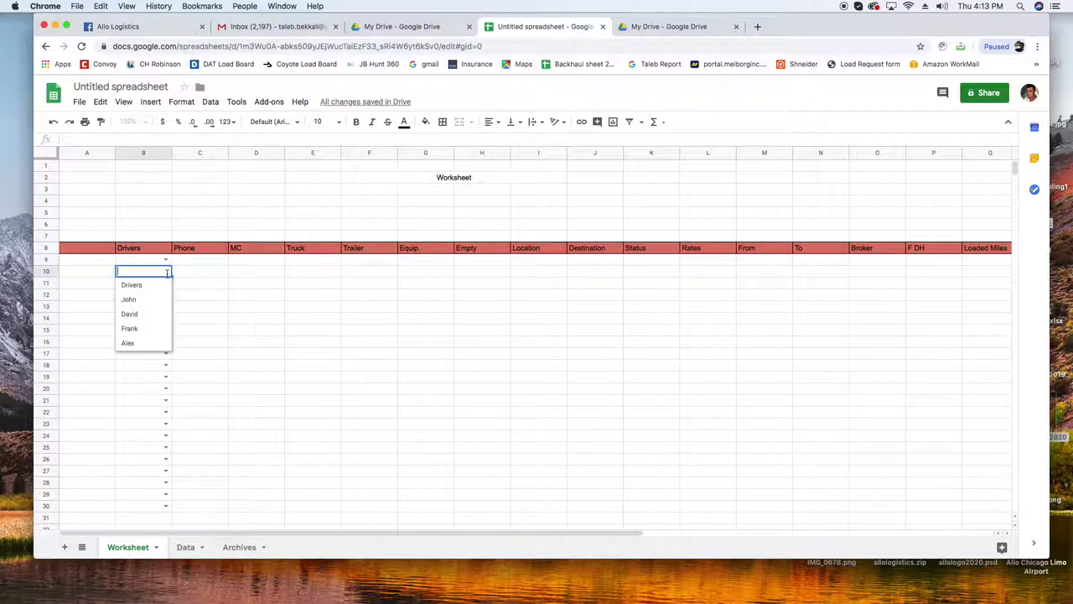
pyautogui.click(254, 309)
pyautogui.click(166, 317)
pyautogui.click(215, 343)
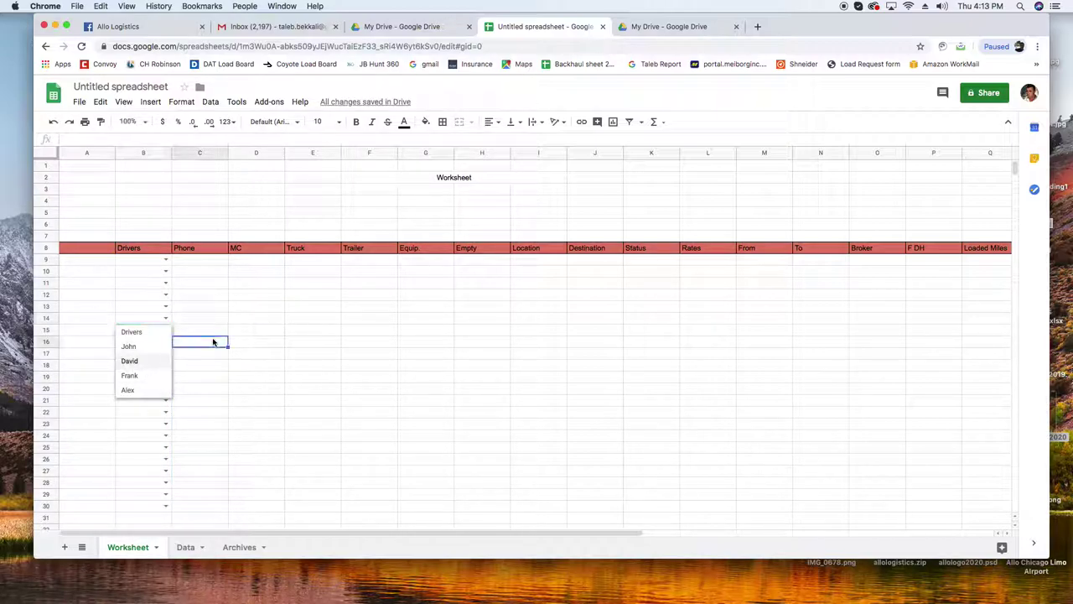
pyautogui.click(225, 378)
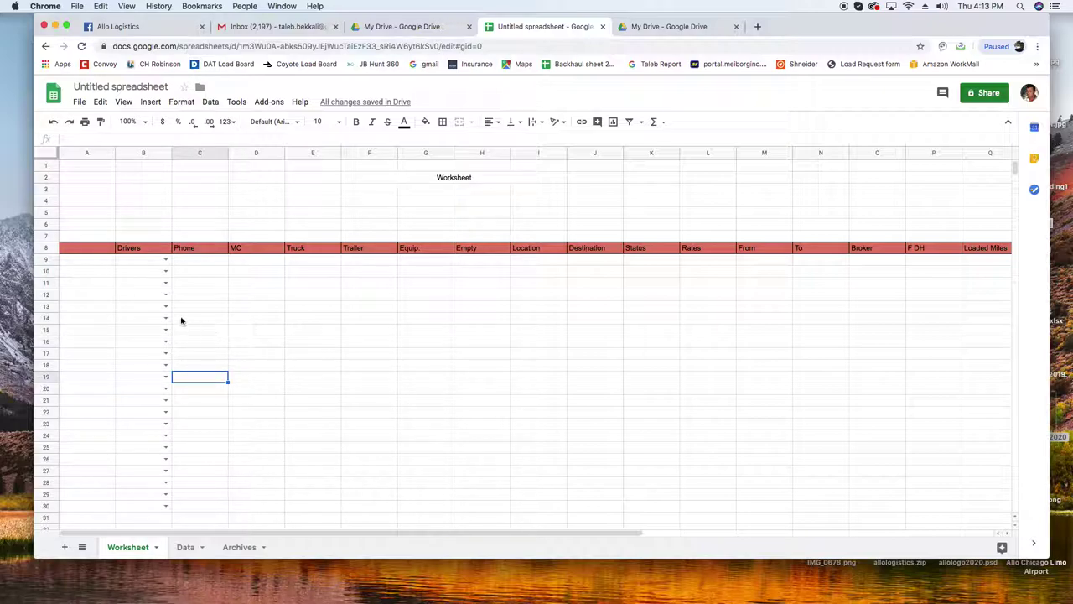
# Remove the data validation from the first Drivers cell, B9
pyautogui.click(154, 262)
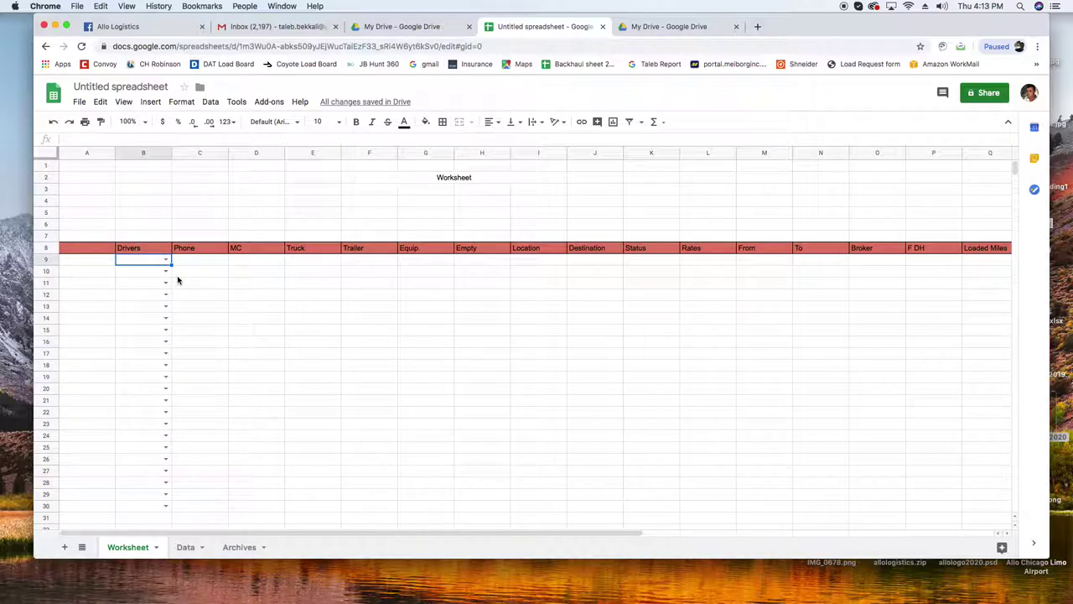
pyautogui.click(238, 308)
pyautogui.click(148, 262)
pyautogui.click(211, 102)
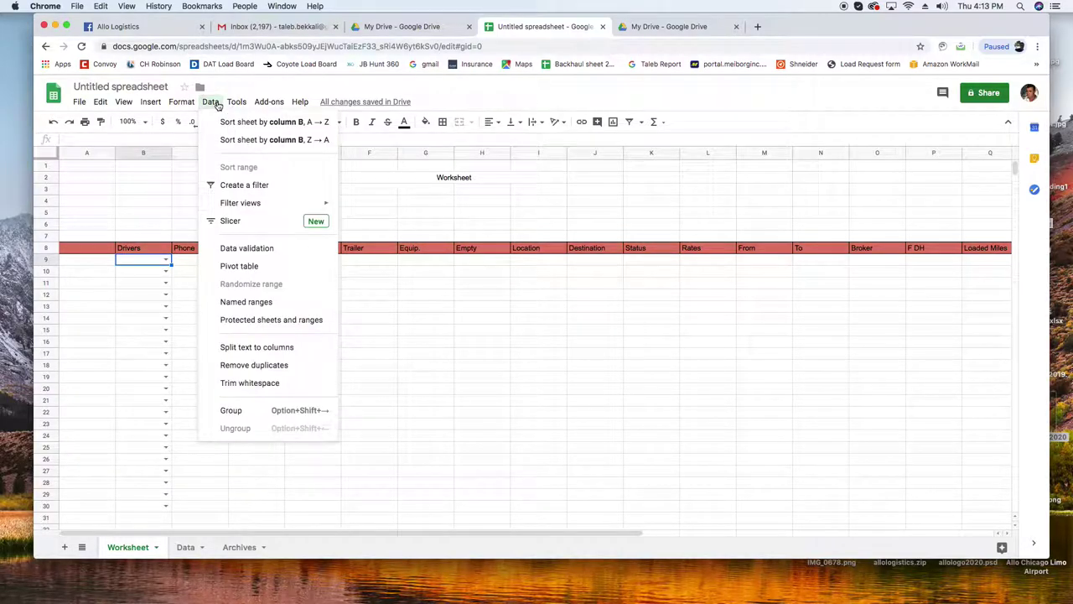
pyautogui.click(249, 253)
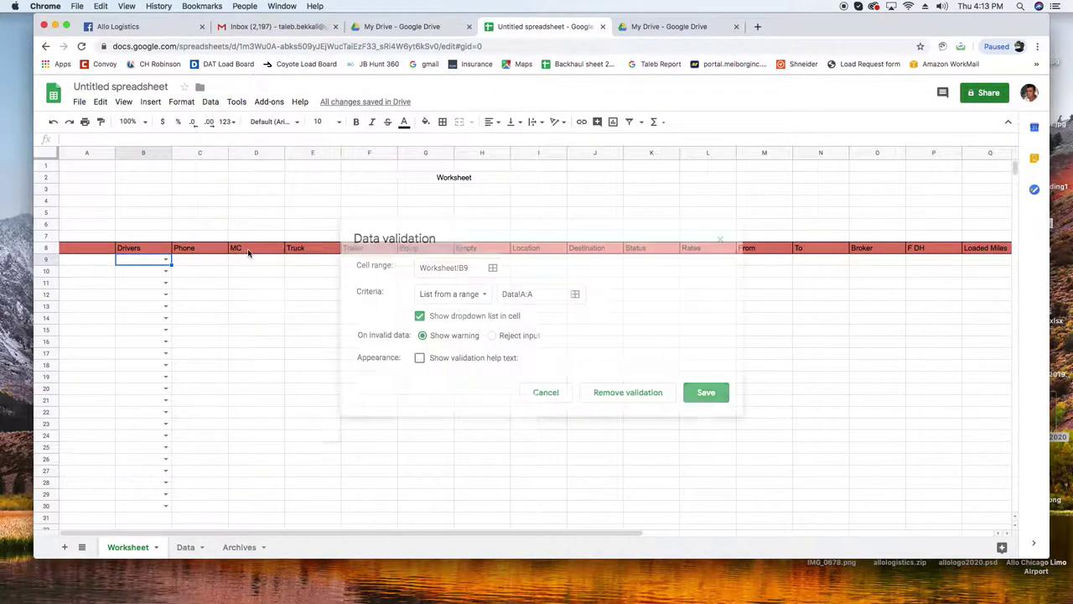
pyautogui.click(622, 394)
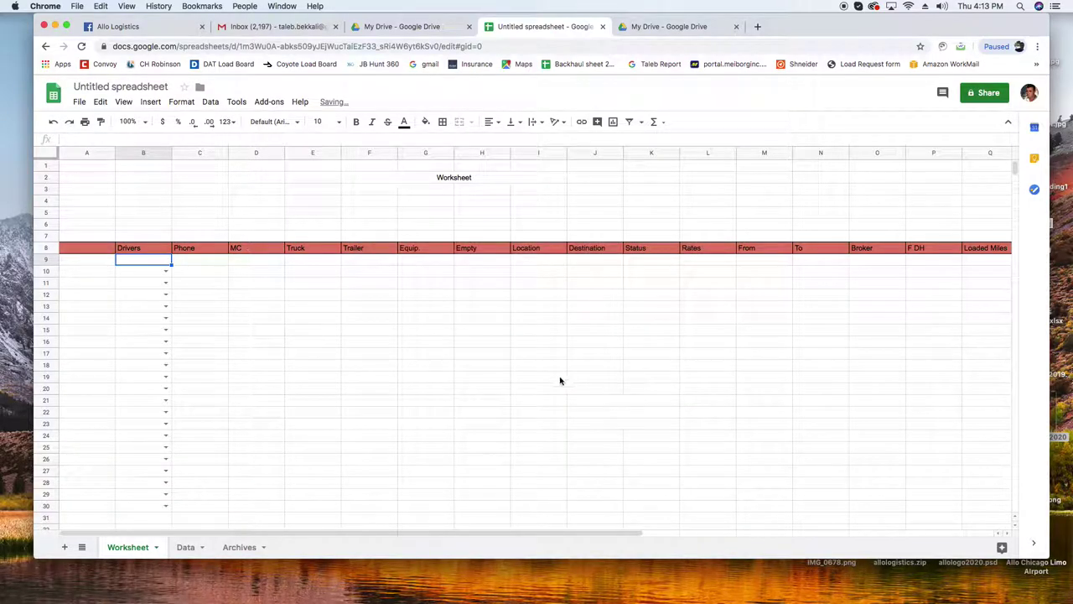
pyautogui.click(234, 307)
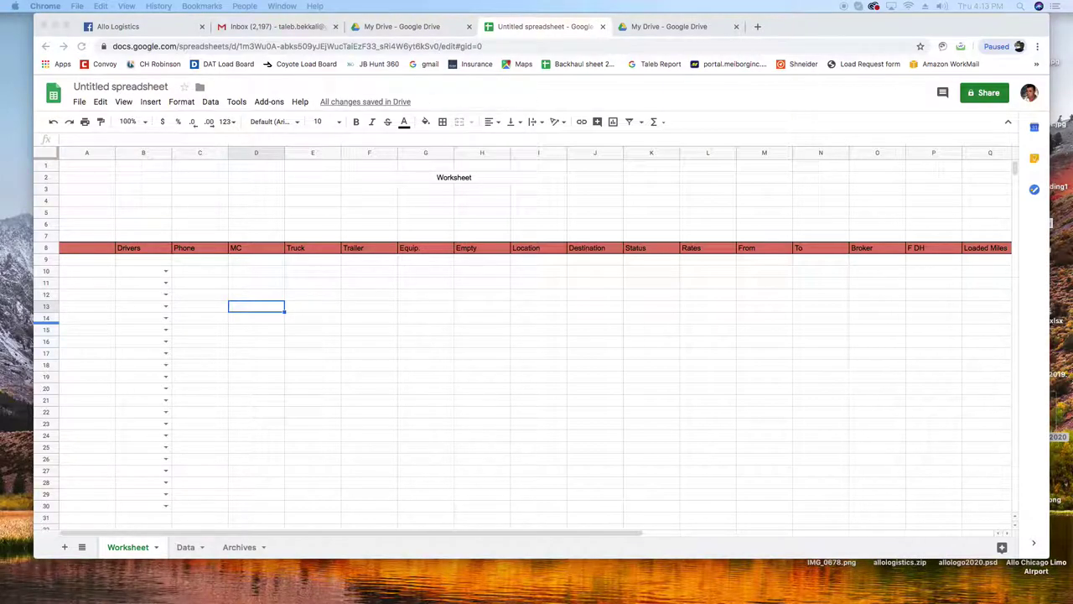
# Paste the lookup formula into Phone cell C9 and extend its search range, giving =ArrayFormula(IFERROR(VLOOKUP($B9:B30,Data!A:H,2,FALSE),"-"))
pyautogui.click(207, 262)
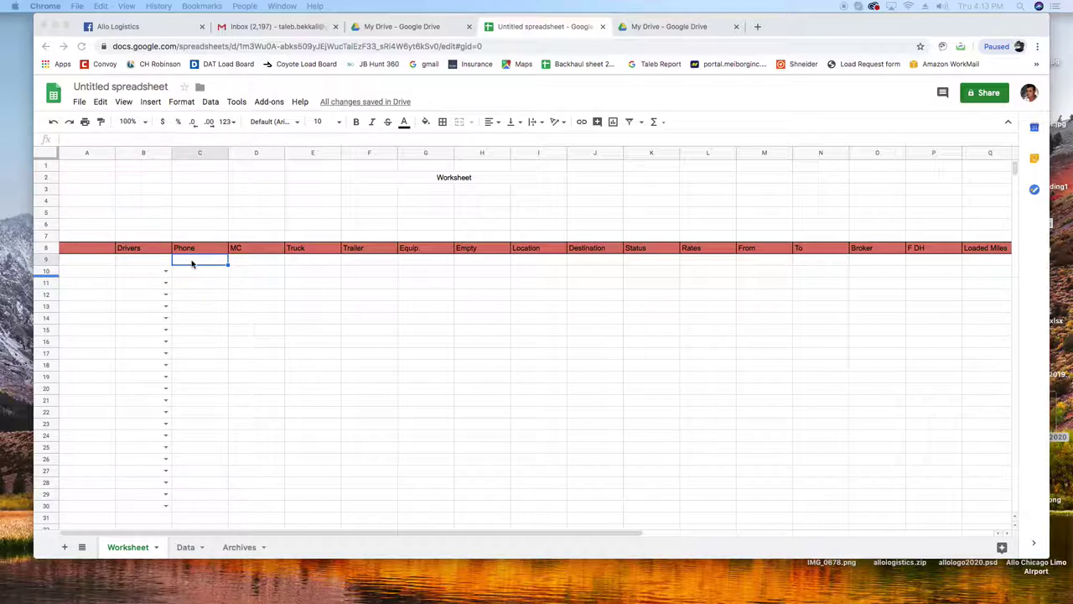
pyautogui.click(83, 140)
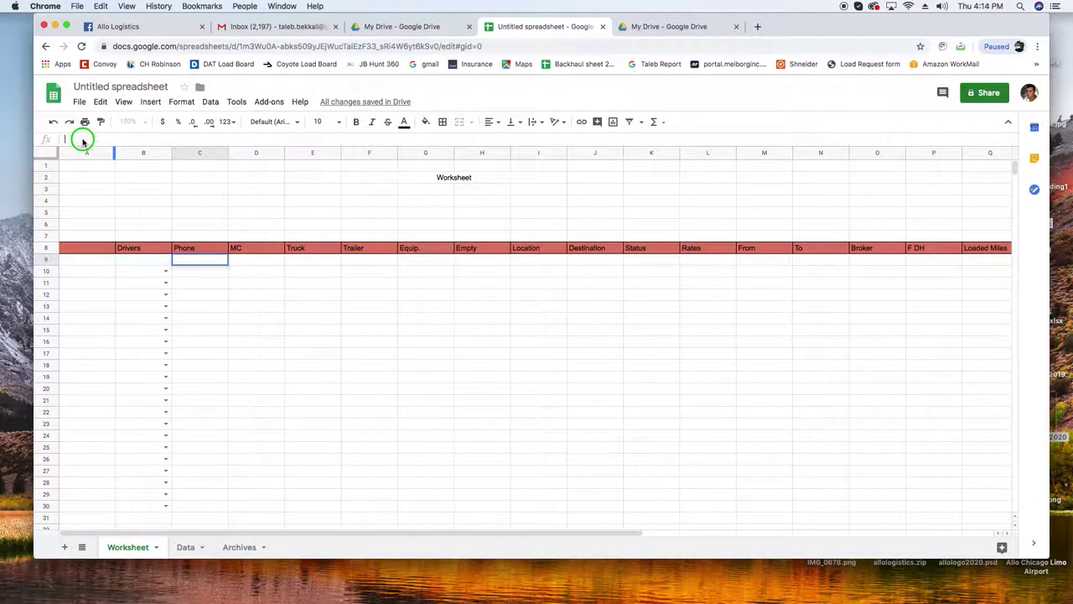
pyautogui.rightClick(83, 140)
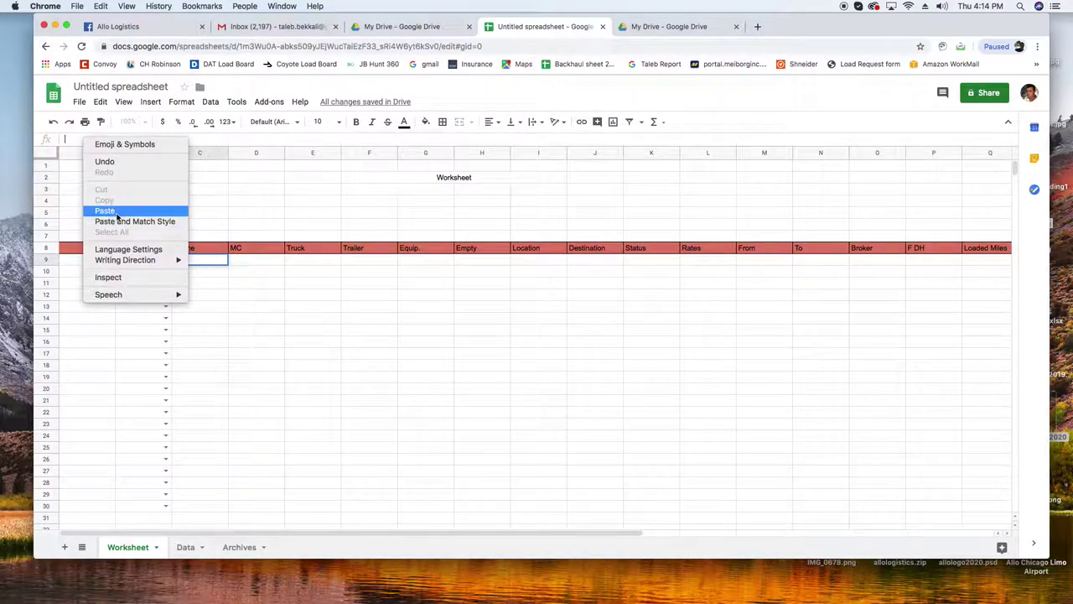
pyautogui.click(104, 207)
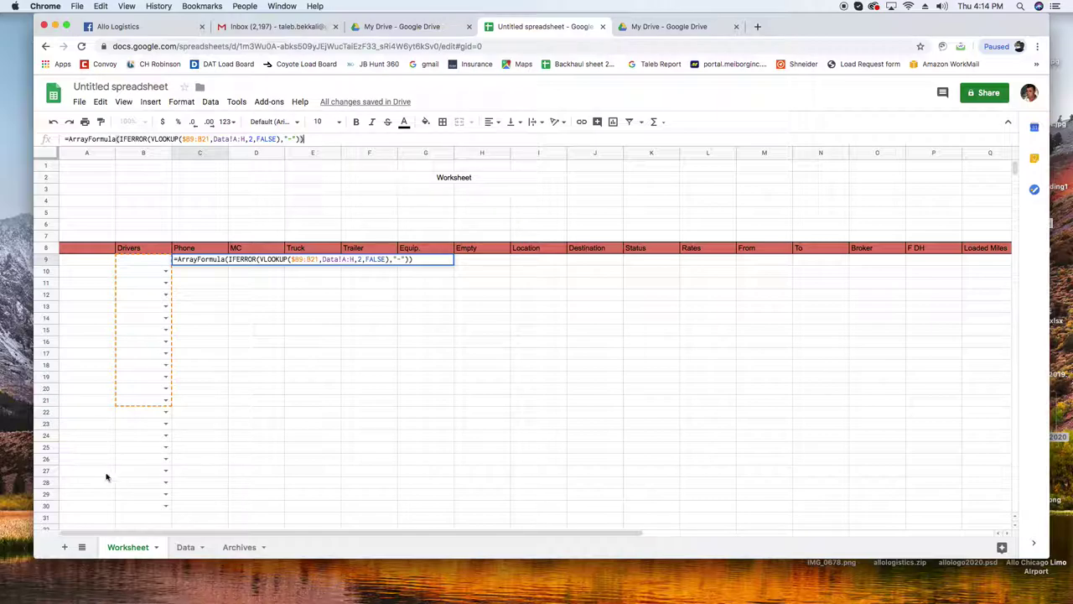
pyautogui.click(209, 140)
pyautogui.press('BackSpace')
pyautogui.press('BackSpace')
pyautogui.write('9')
pyautogui.click(407, 385)
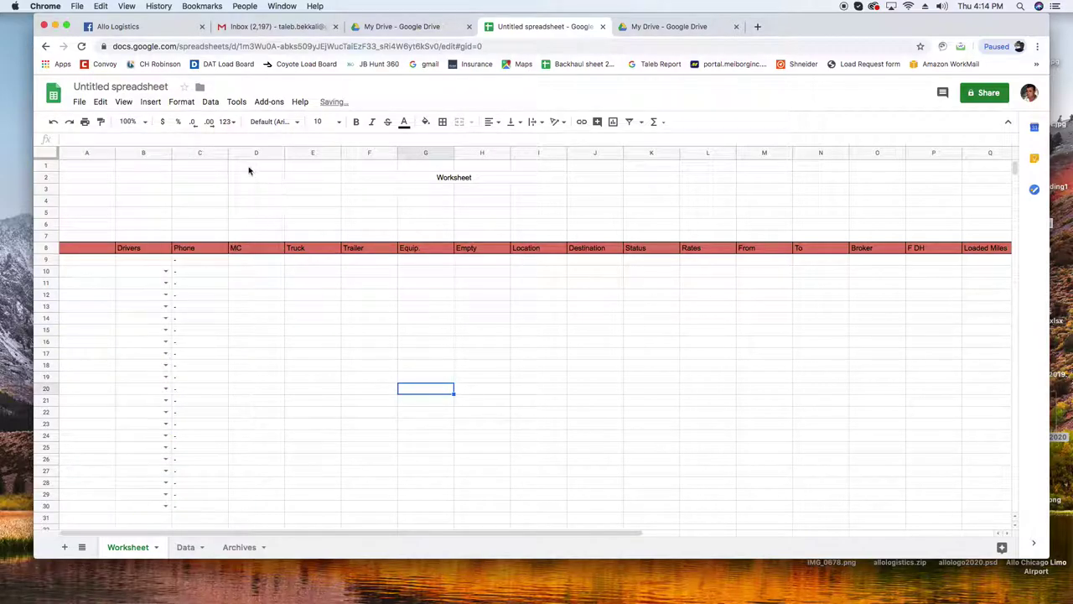
# Compare the column index in the C9 lookup formula with the position of the Phones column on the Data sheet
pyautogui.click(189, 261)
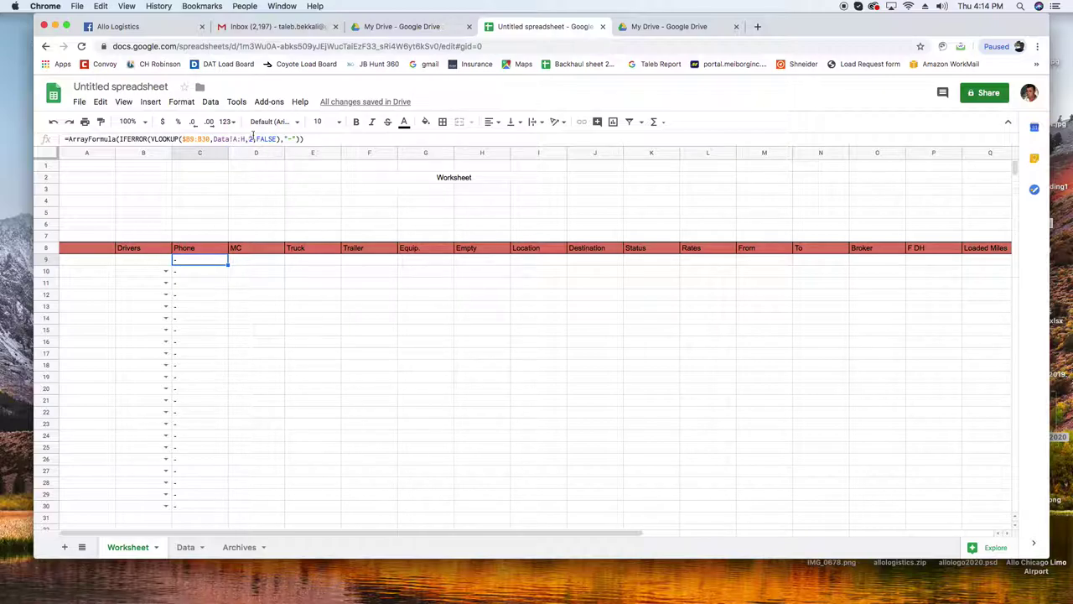
pyautogui.click(250, 140)
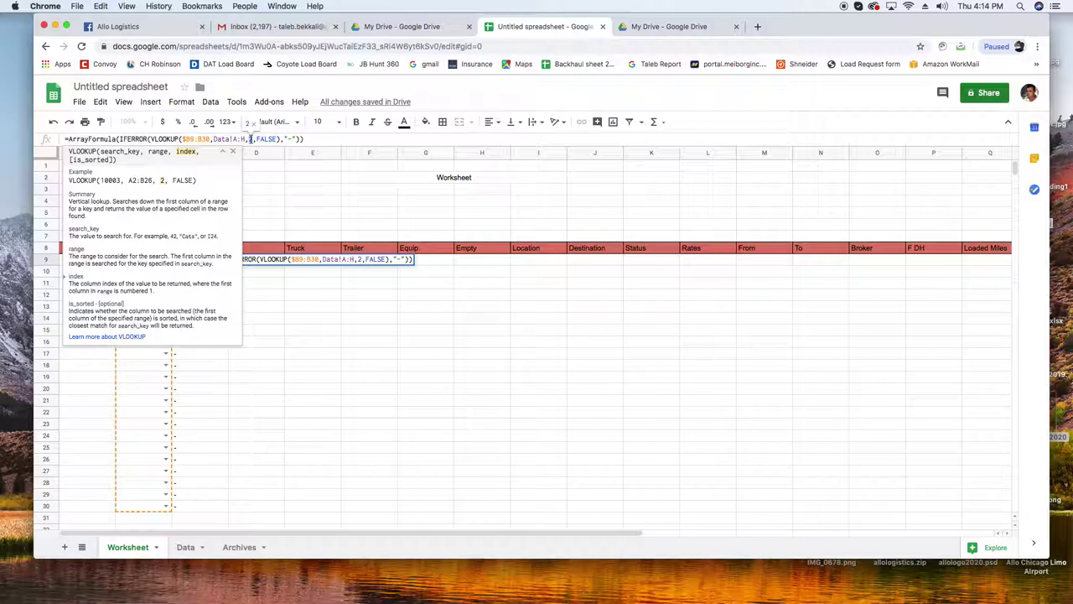
pyautogui.click(293, 428)
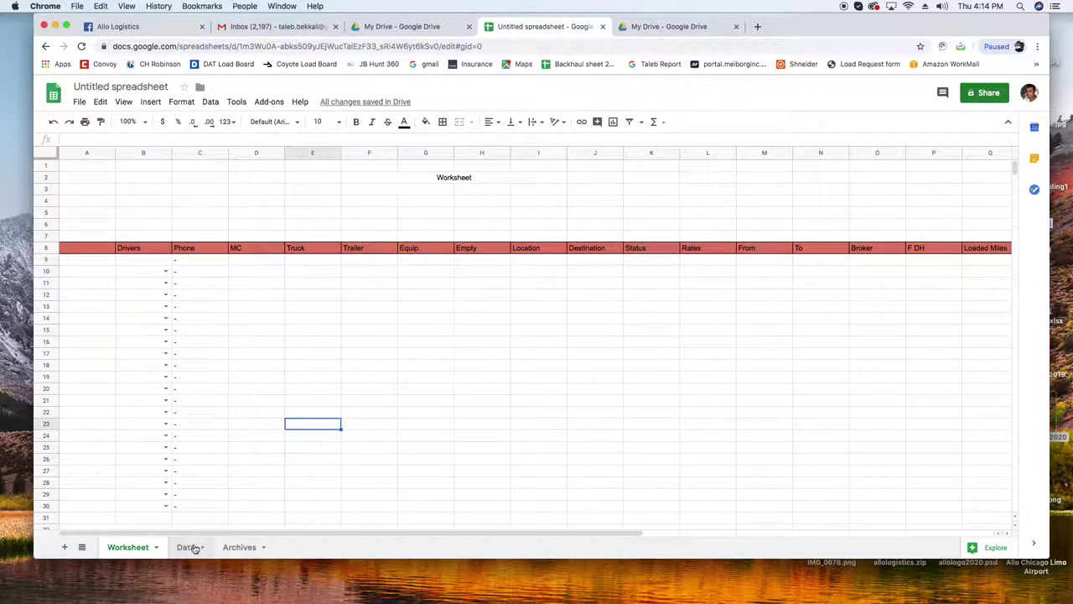
pyautogui.click(188, 547)
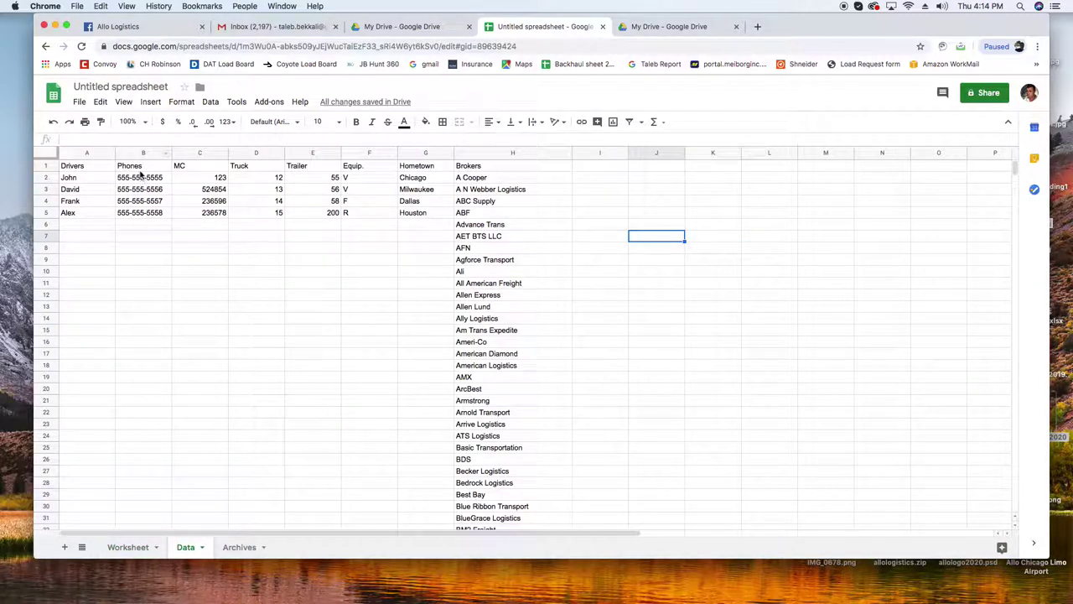
pyautogui.click(73, 239)
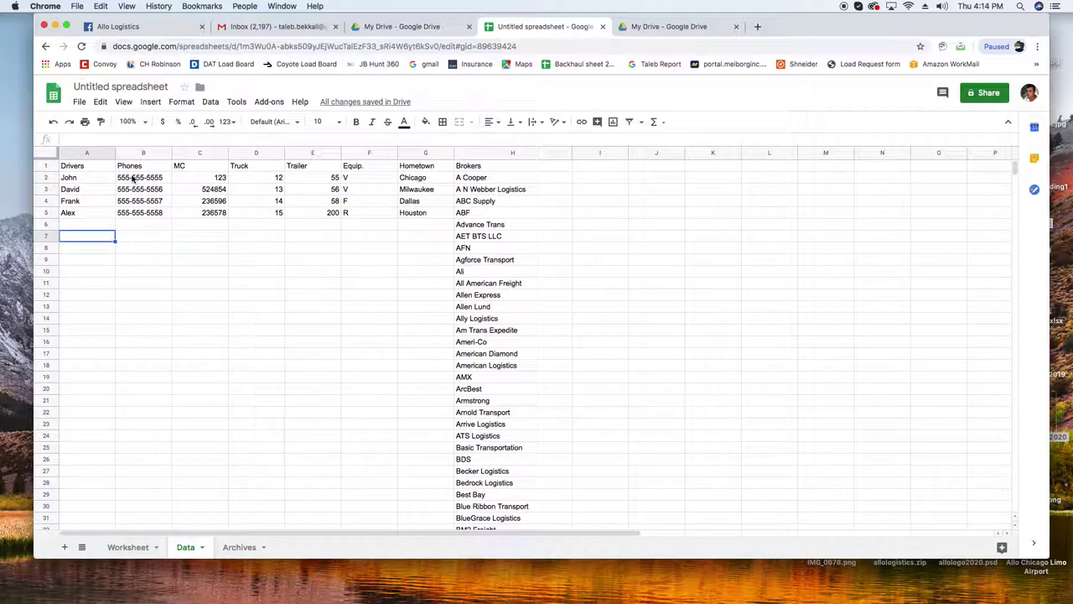
pyautogui.click(126, 547)
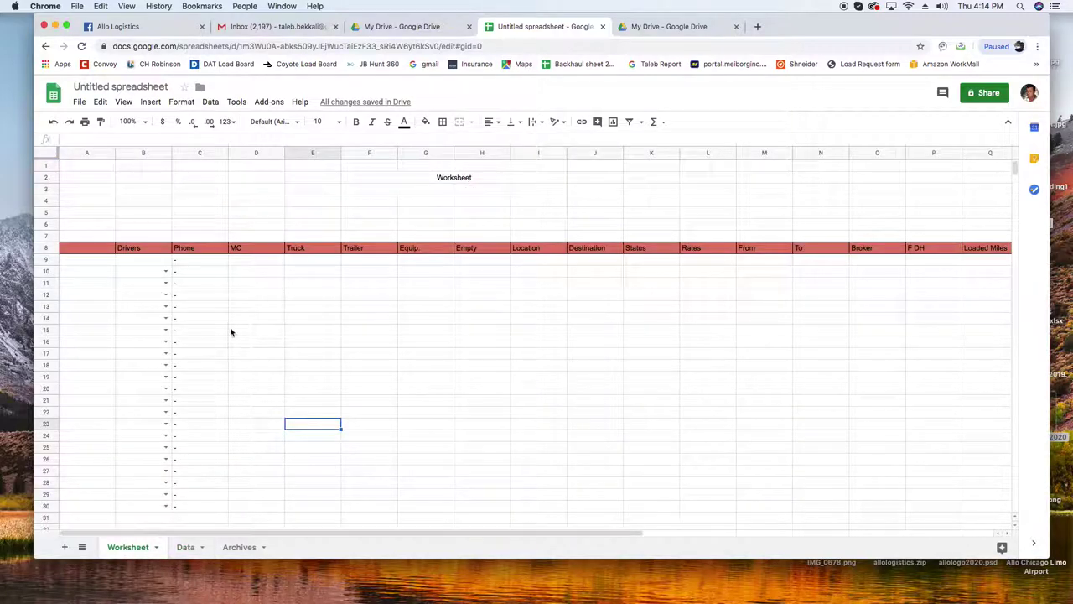
# Copy the complete lookup formula text from Phone cell C9 on the Worksheet sheet
pyautogui.click(187, 262)
pyautogui.click(303, 138)
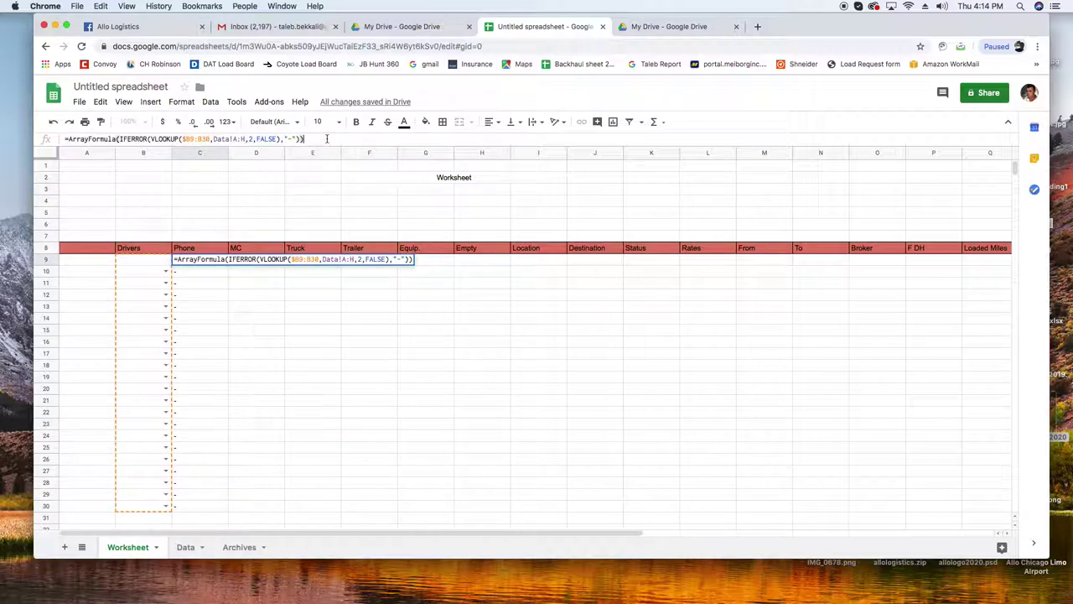
pyautogui.click(251, 305)
pyautogui.click(199, 262)
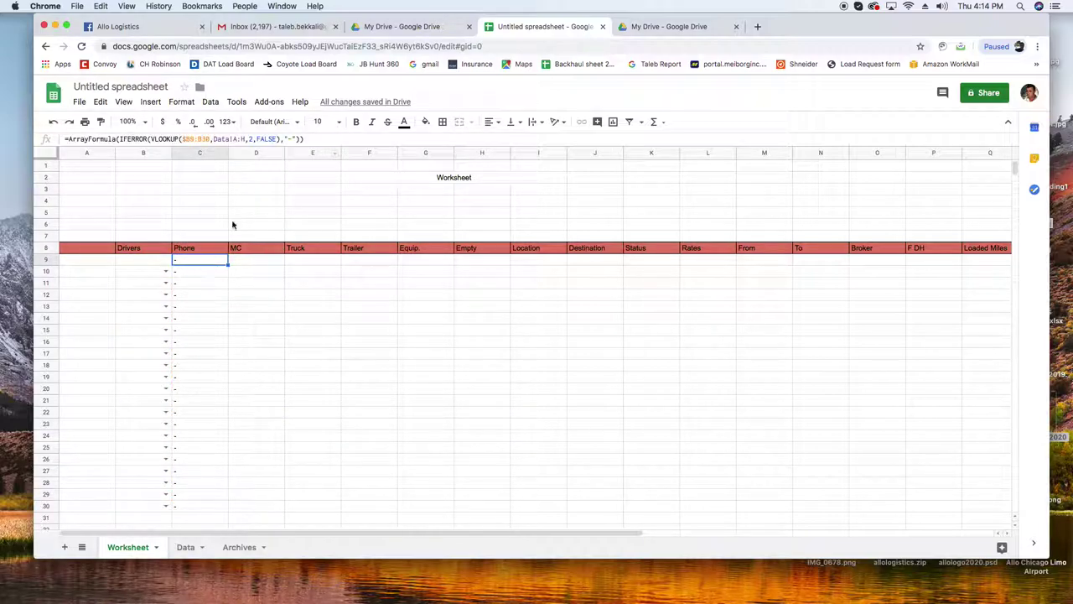
pyautogui.moveTo(304, 139); pyautogui.dragTo(64, 138)
pyautogui.rightClick(93, 137)
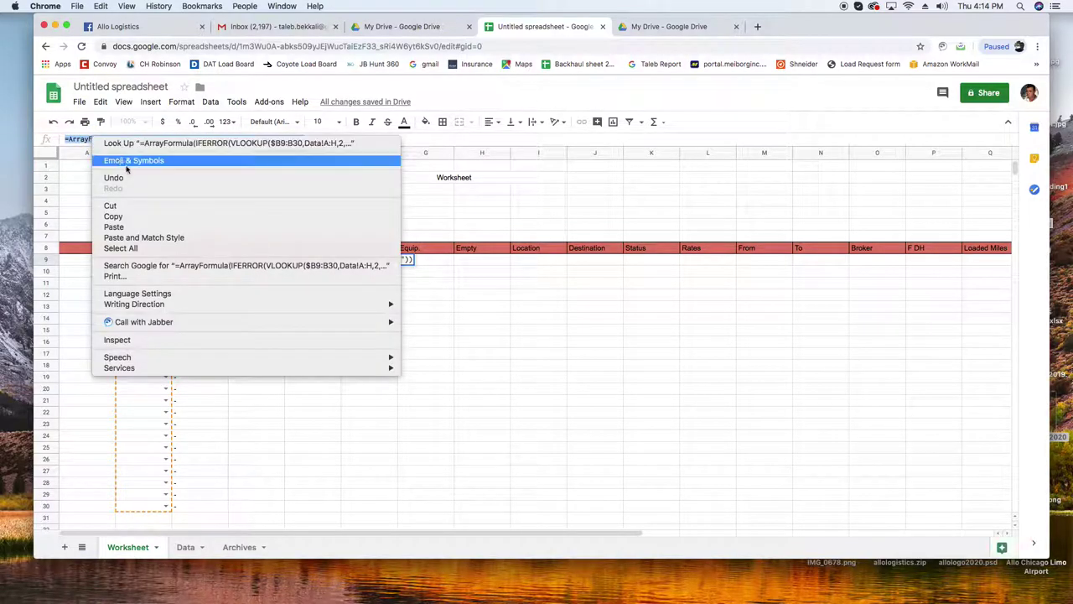
pyautogui.click(126, 216)
pyautogui.click(325, 390)
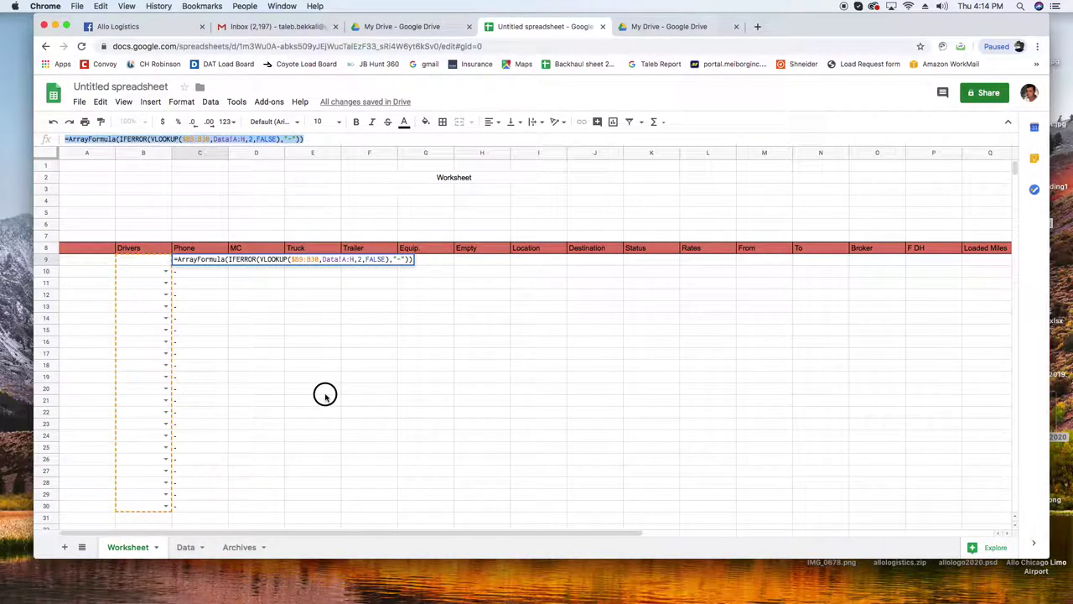
# Paste the copied lookup formula into MC cell D9 and set its column index to 3
pyautogui.click(256, 262)
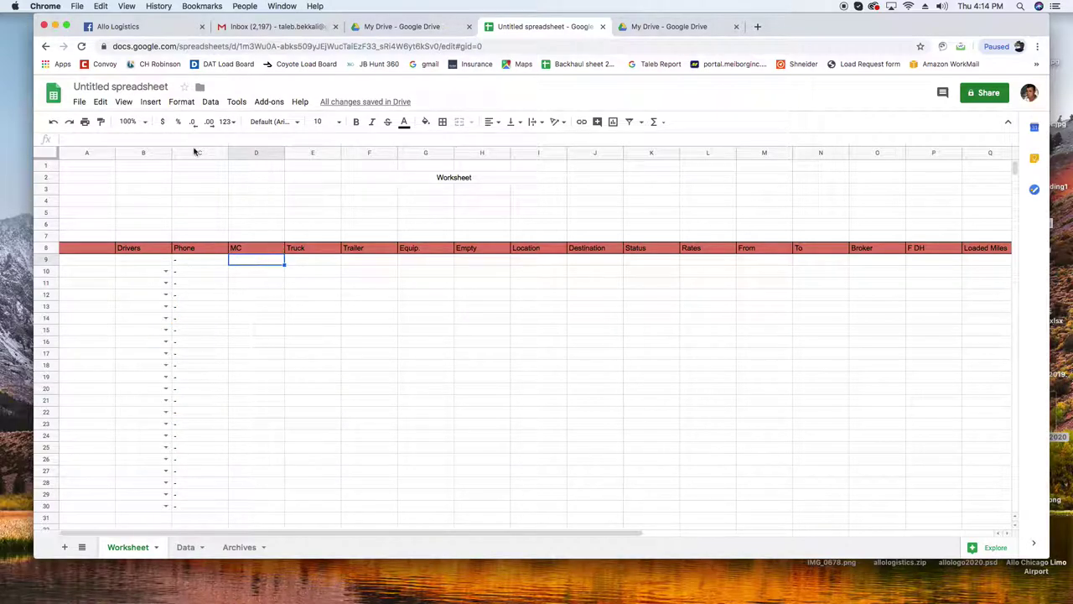
pyautogui.rightClick(99, 138)
pyautogui.click(127, 211)
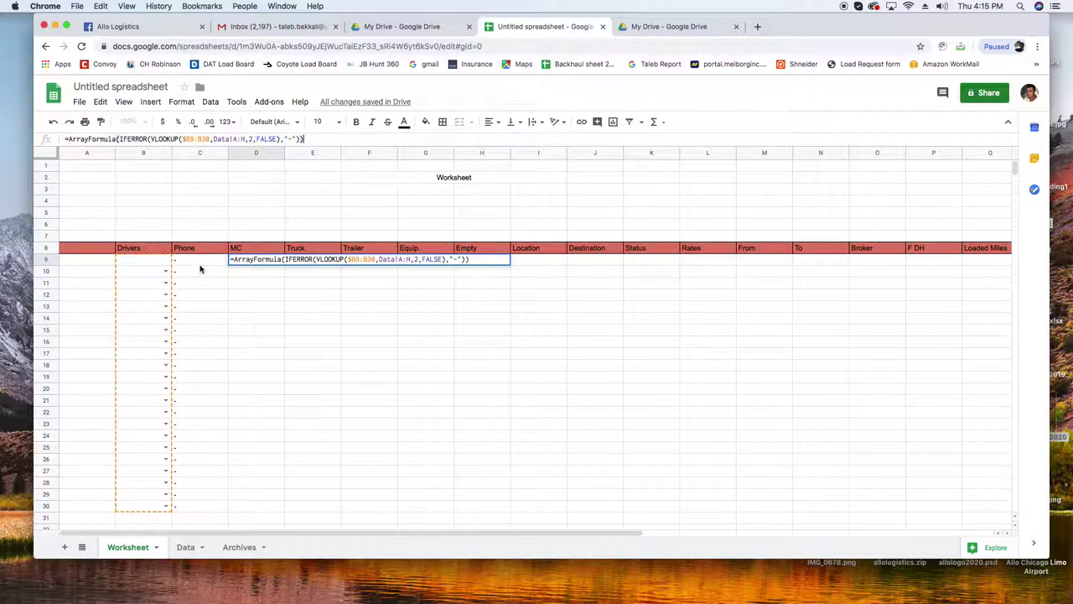
pyautogui.click(250, 139)
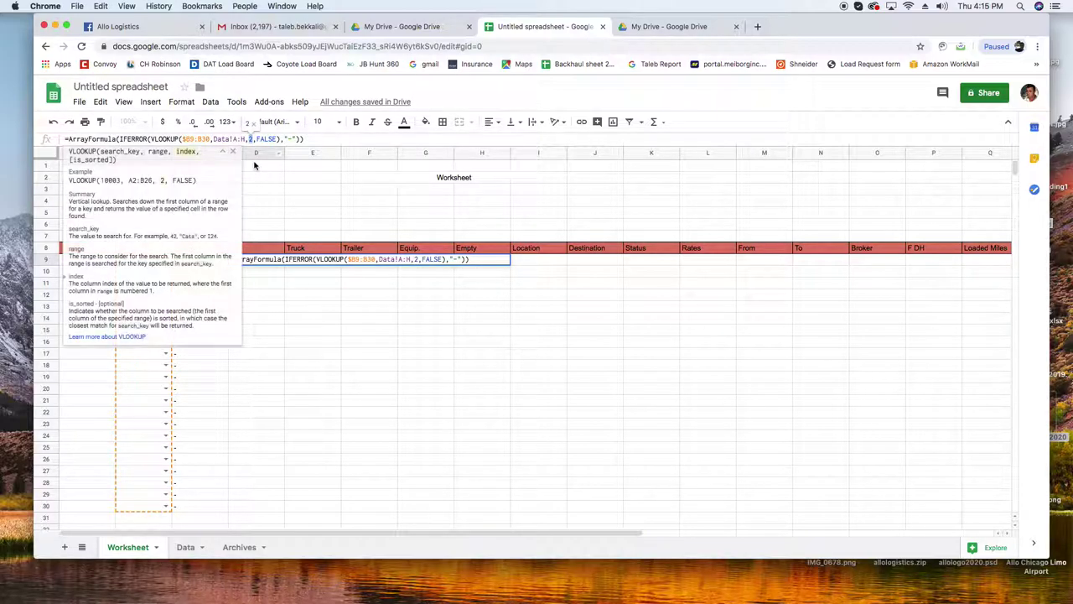
pyautogui.press('BackSpace')
pyautogui.write('3')
pyautogui.click(365, 318)
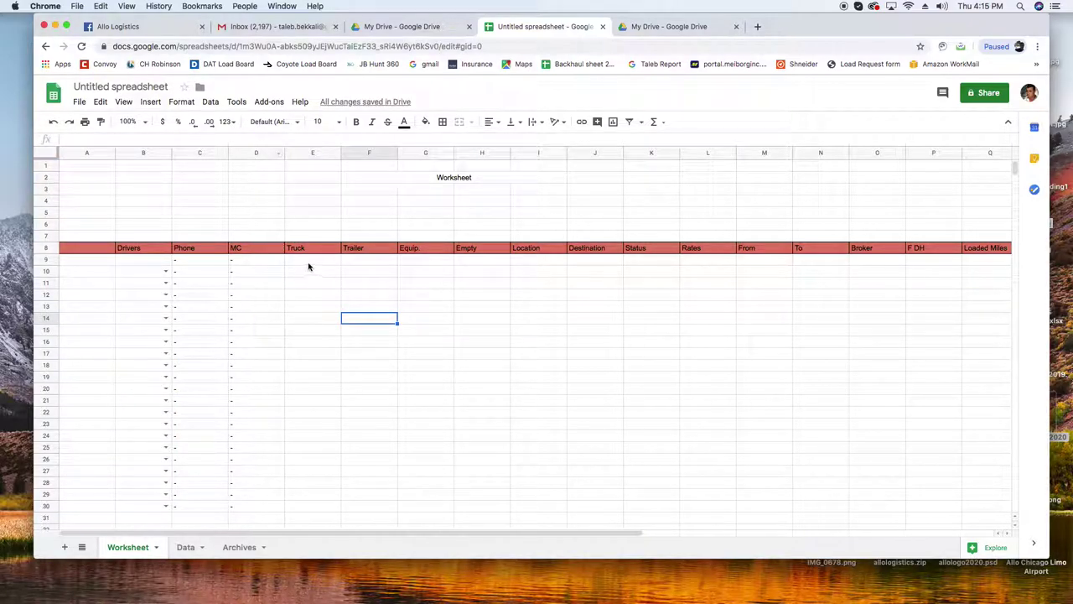
# Paste the copied lookup formula into Truck cell E9 on the Worksheet sheet and set its column index to 4, matching the Data sheet
pyautogui.click(184, 547)
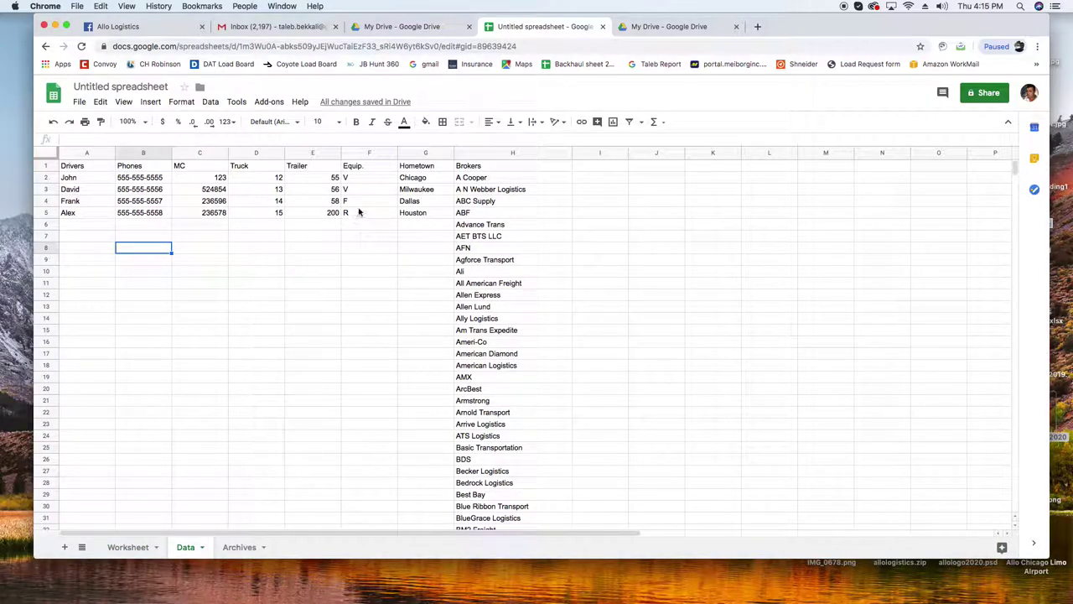
pyautogui.click(126, 546)
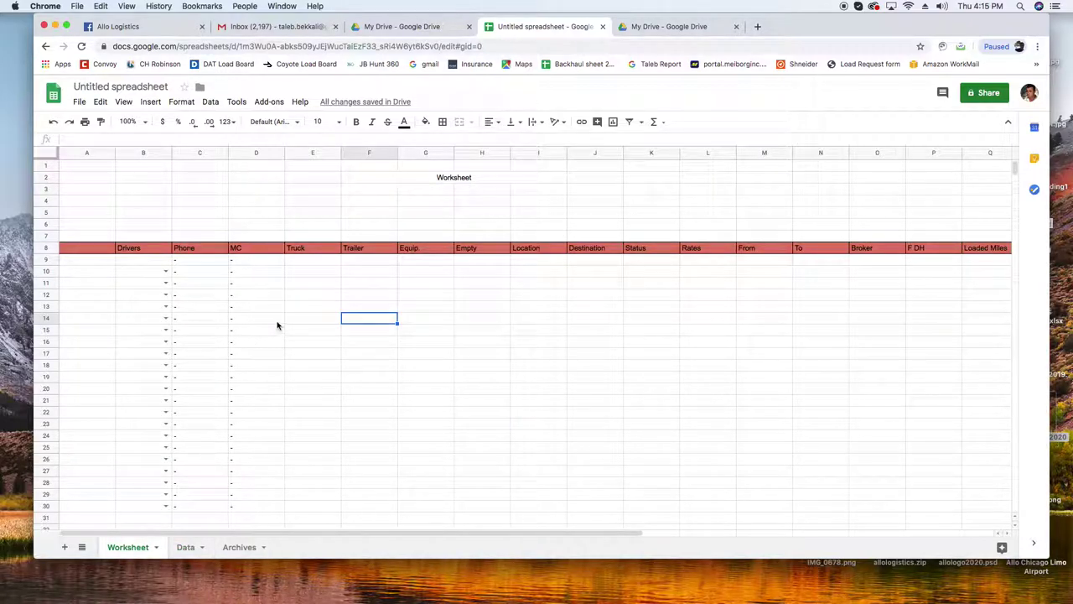
pyautogui.click(311, 263)
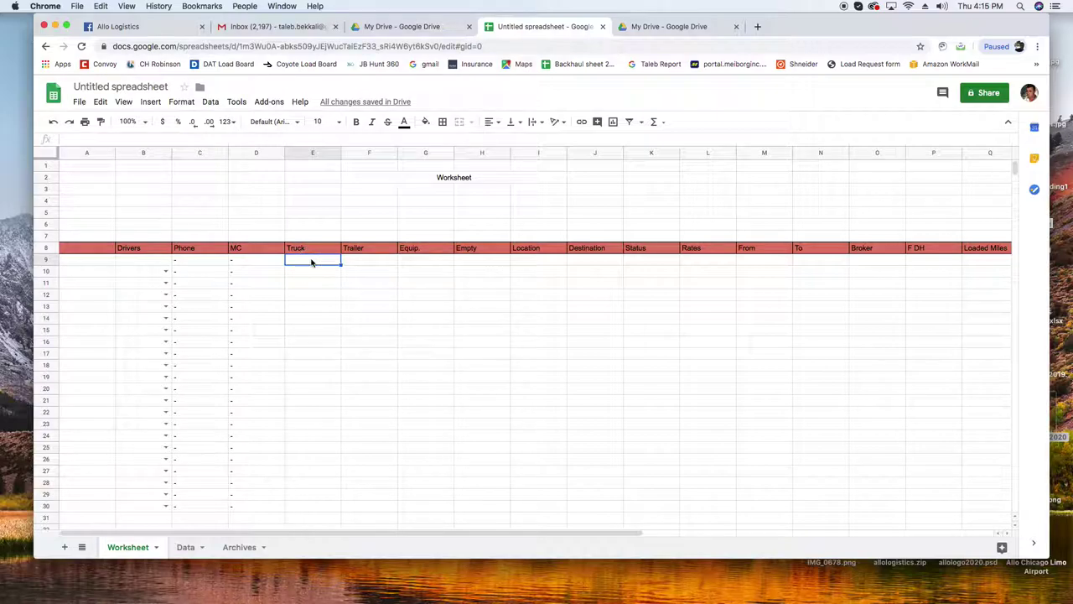
pyautogui.rightClick(143, 137)
pyautogui.click(164, 210)
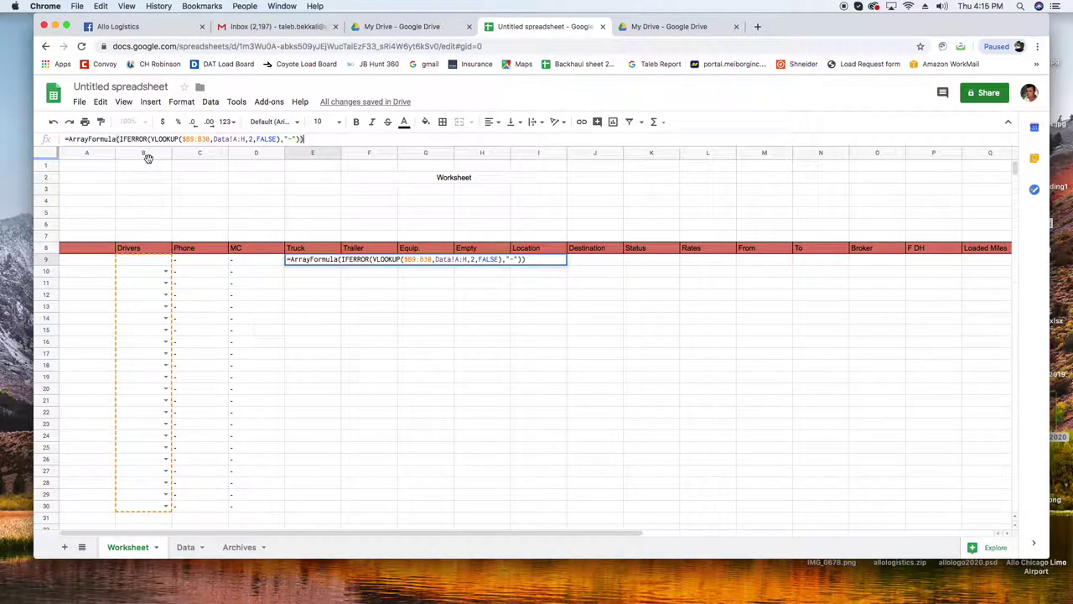
pyautogui.click(251, 138)
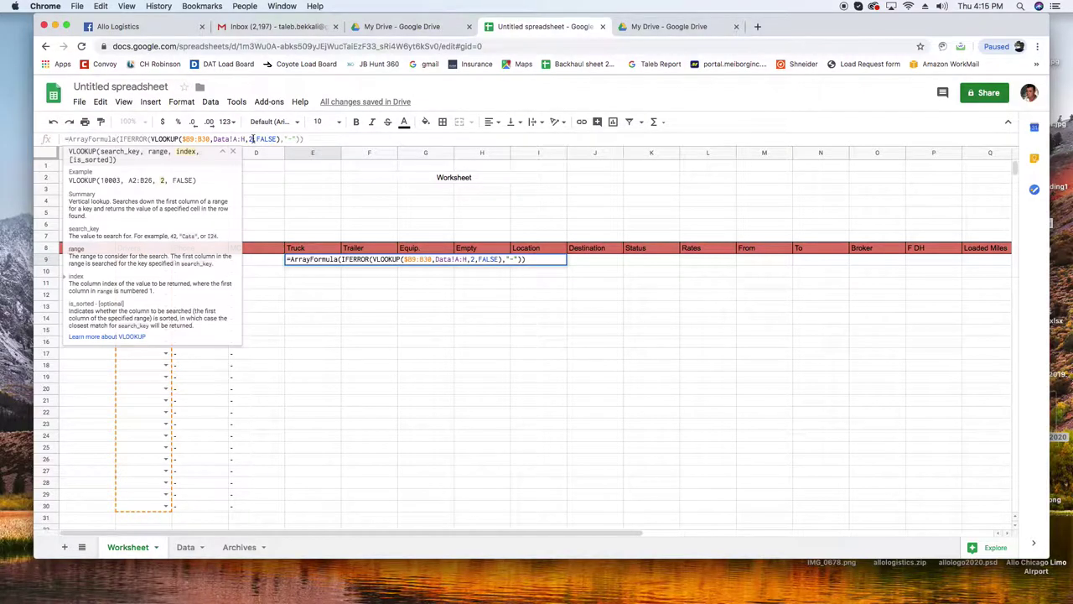
pyautogui.doubleClick(252, 138)
pyautogui.click(251, 138)
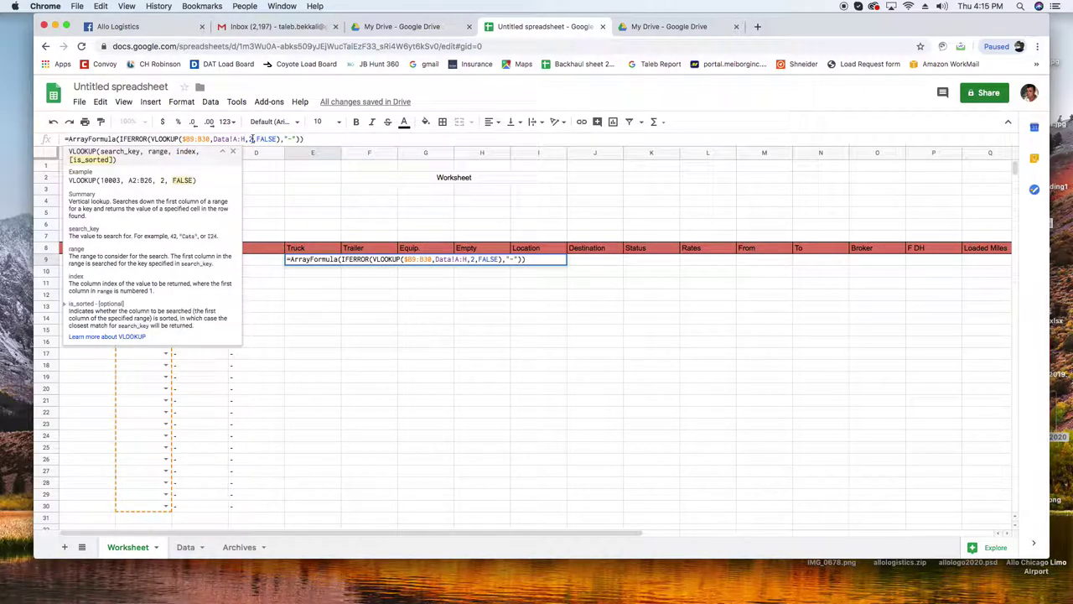
pyautogui.press('BackSpace')
pyautogui.write('4')
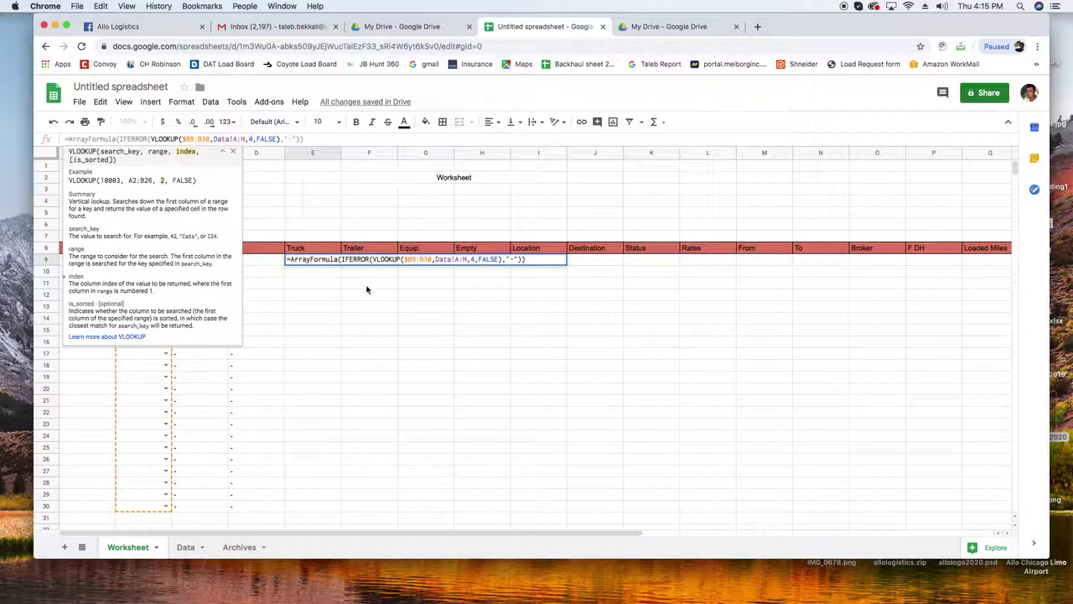
pyautogui.click(374, 313)
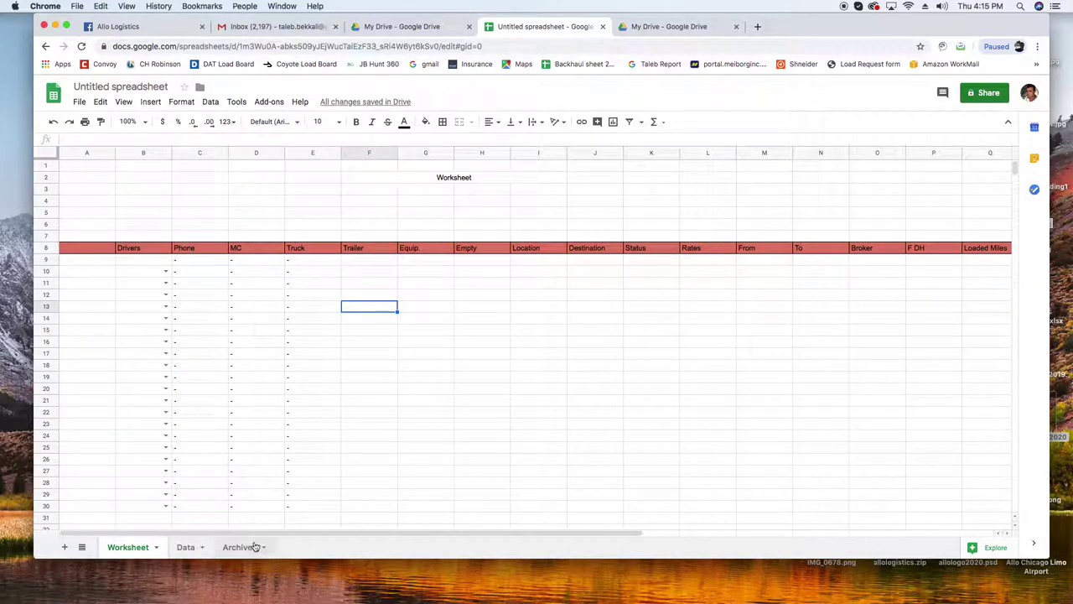
# Check the Trailer column's position on the Data sheet, then paste the lookup formula into Trailer cell F9 with column index 5
pyautogui.click(185, 546)
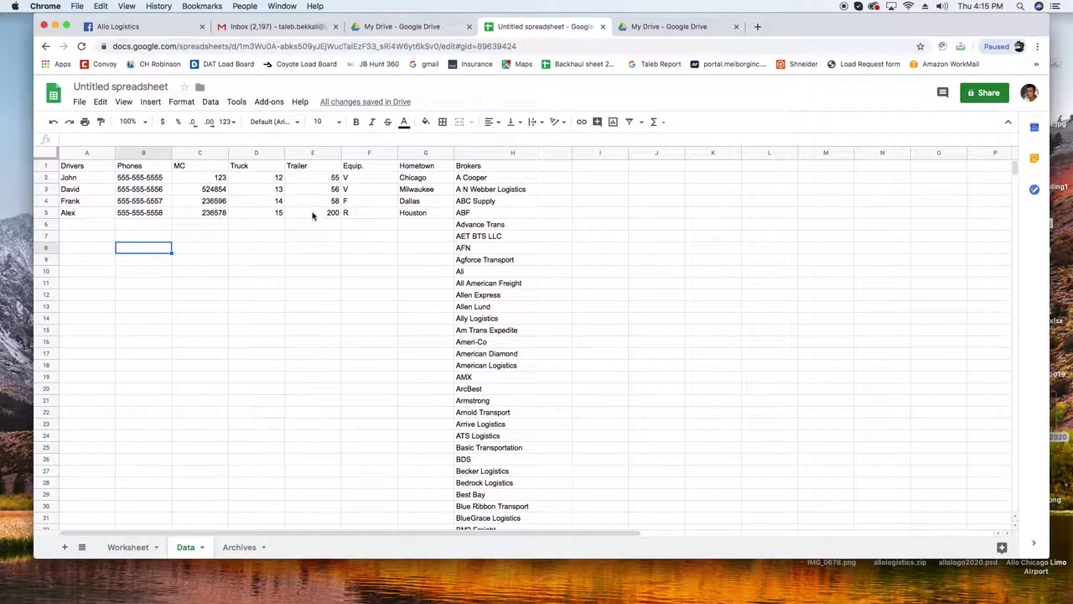
pyautogui.click(127, 547)
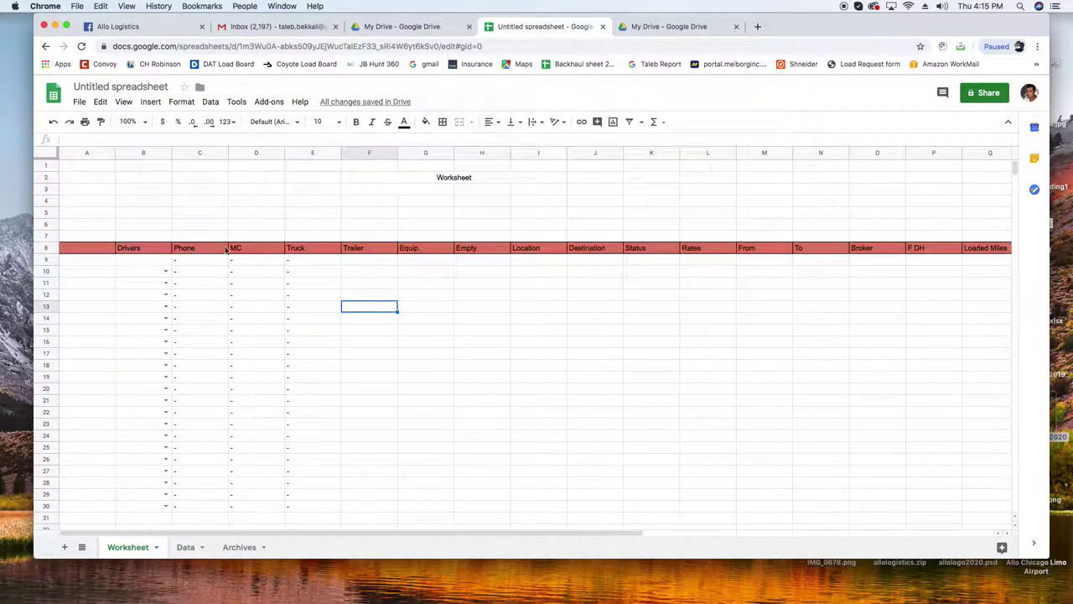
pyautogui.click(363, 264)
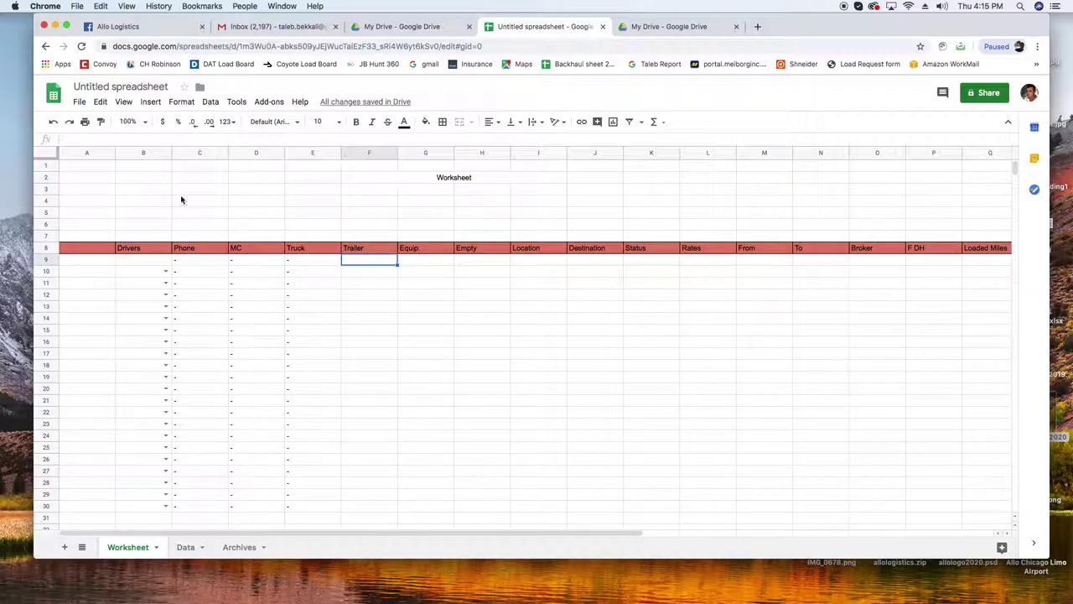
pyautogui.click(98, 140)
pyautogui.rightClick(99, 140)
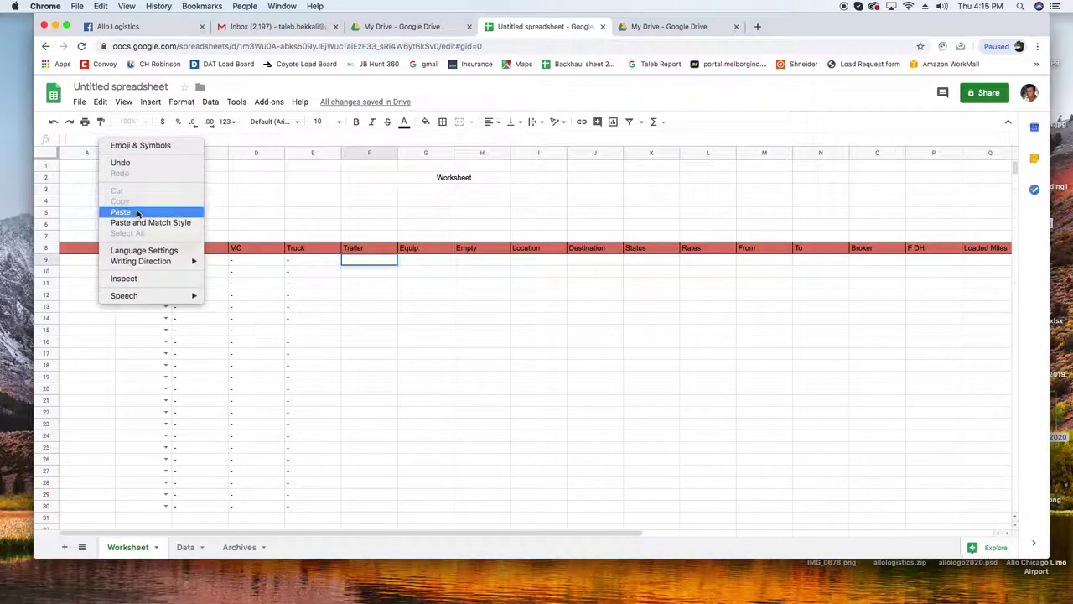
pyautogui.click(119, 210)
pyautogui.click(252, 139)
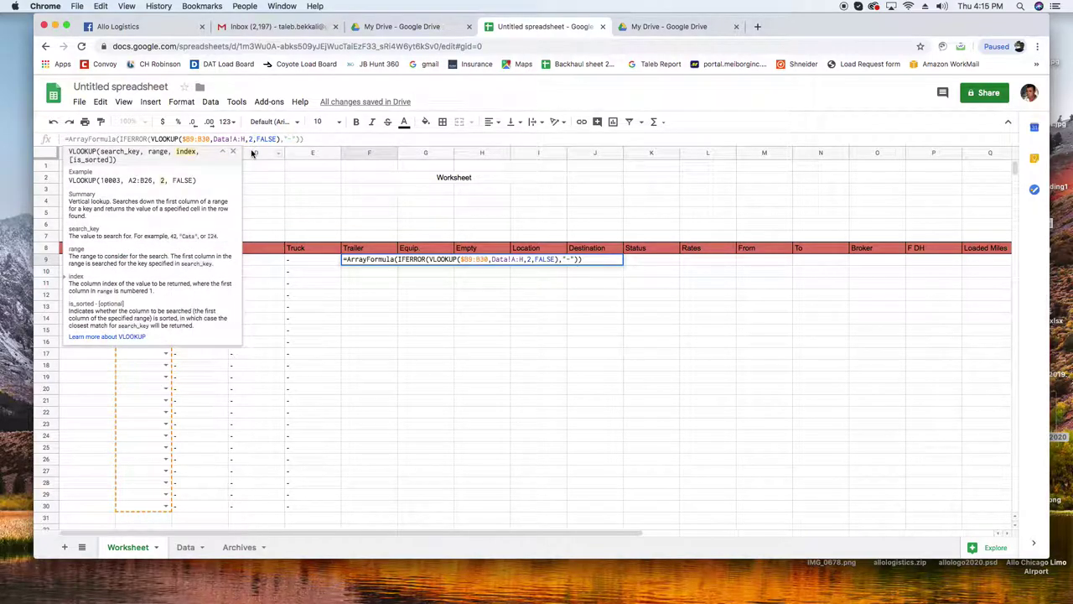
pyautogui.press('BackSpace')
pyautogui.write('5')
pyautogui.click(442, 353)
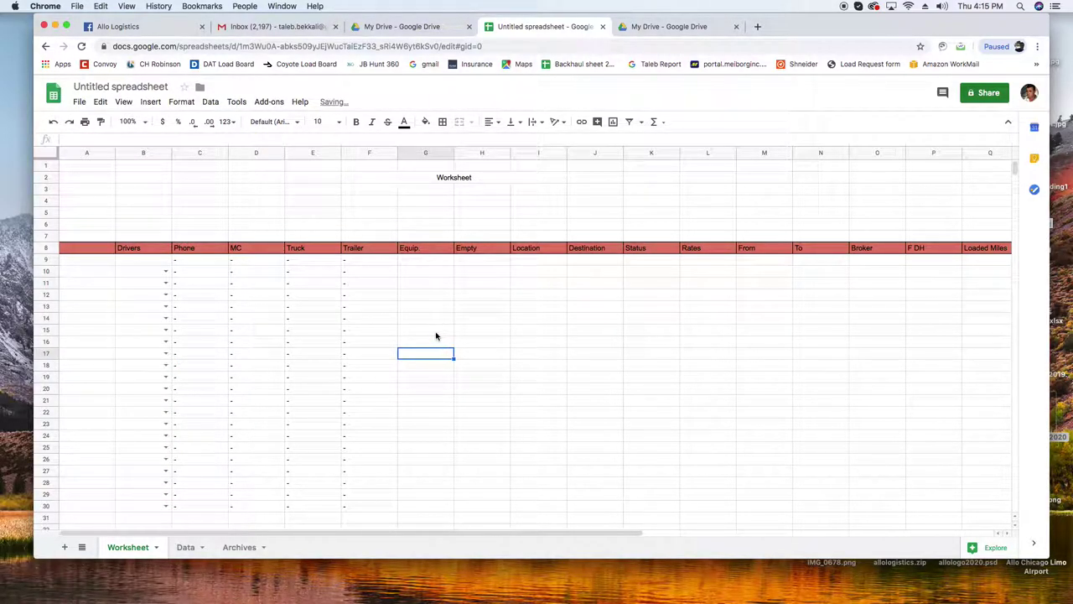
# Try to fill the Equip. column by pasting the lookup formula into cell G17 with column index 6
pyautogui.click(185, 547)
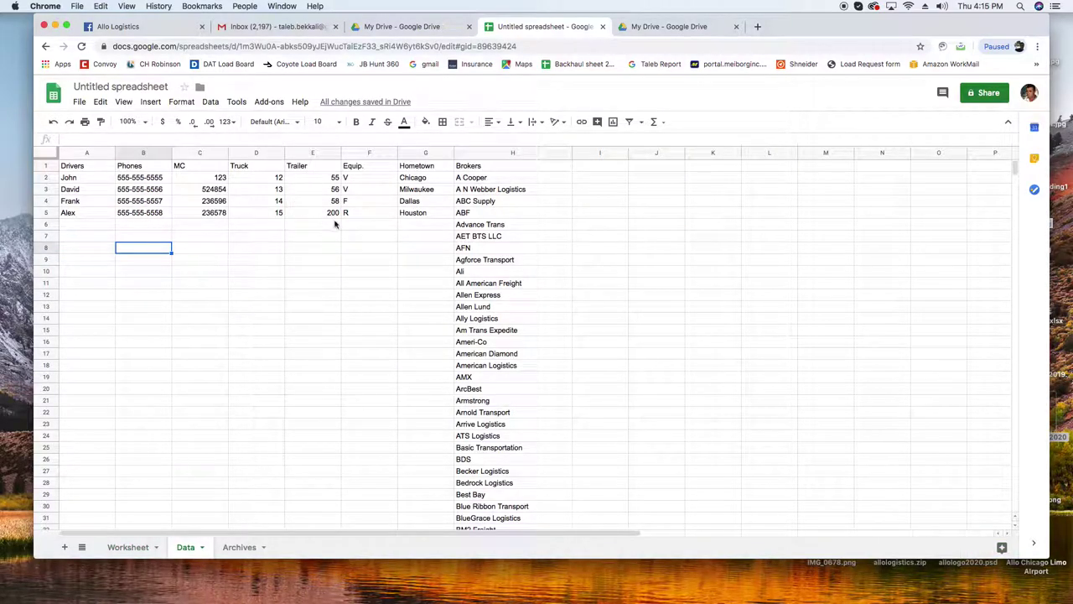
pyautogui.click(129, 546)
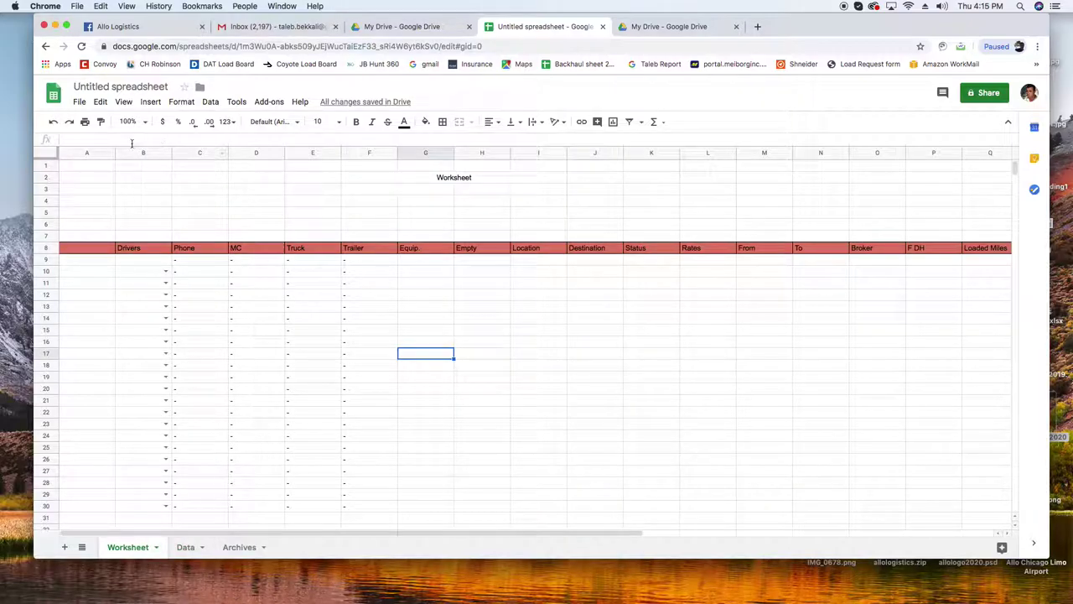
pyautogui.rightClick(112, 140)
pyautogui.click(135, 212)
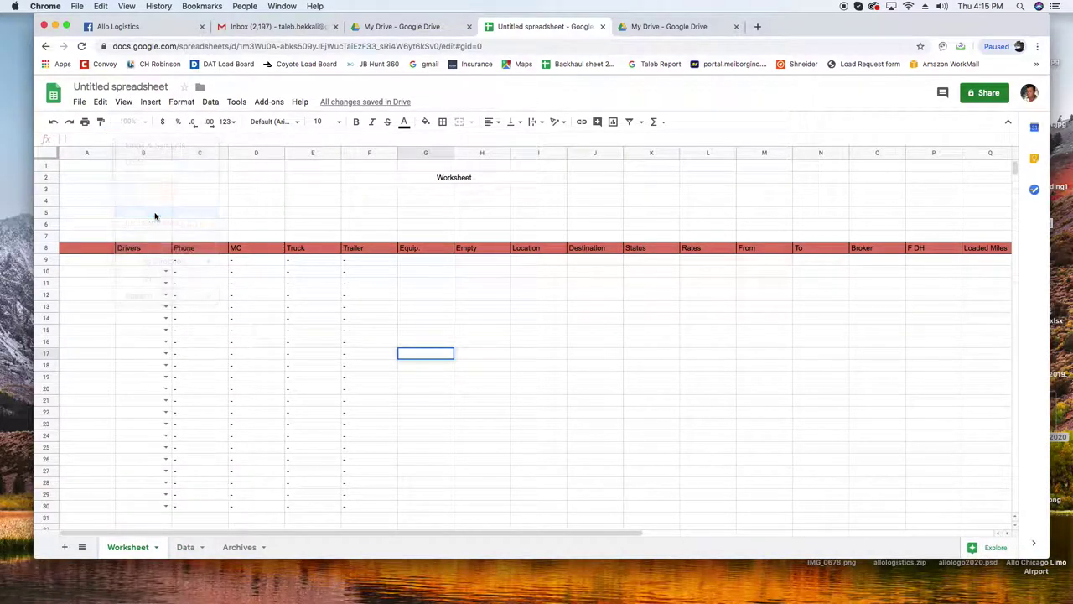
pyautogui.click(254, 141)
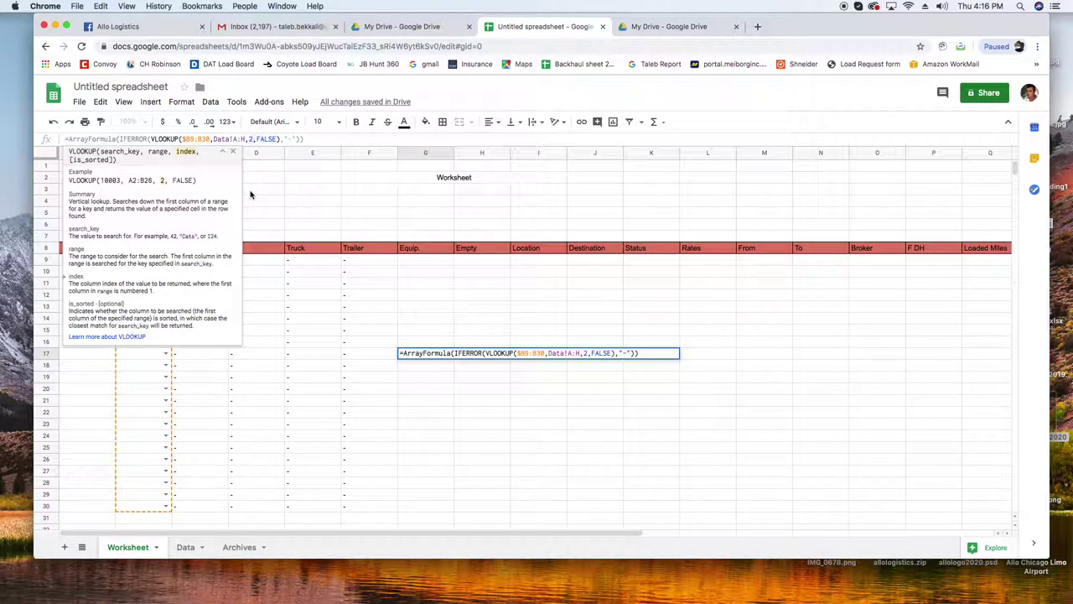
pyautogui.press('BackSpace')
pyautogui.write('6')
pyautogui.click(420, 406)
pyautogui.click(430, 354)
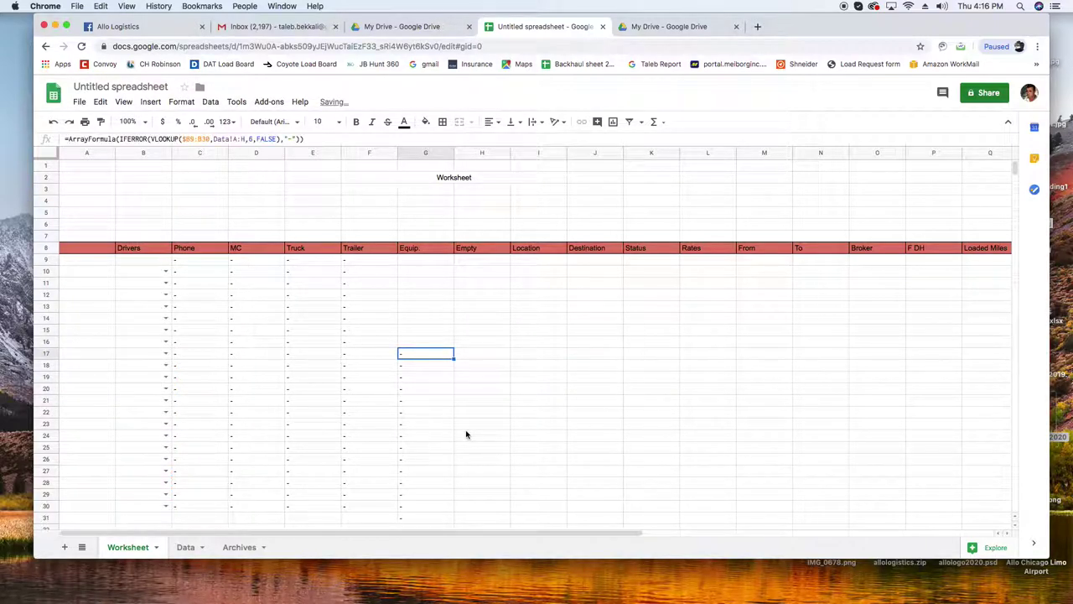
# Undo the lookup formula entered in cell G17, keeping the Trailer column's formula
pyautogui.moveTo(414, 260); pyautogui.dragTo(414, 350)
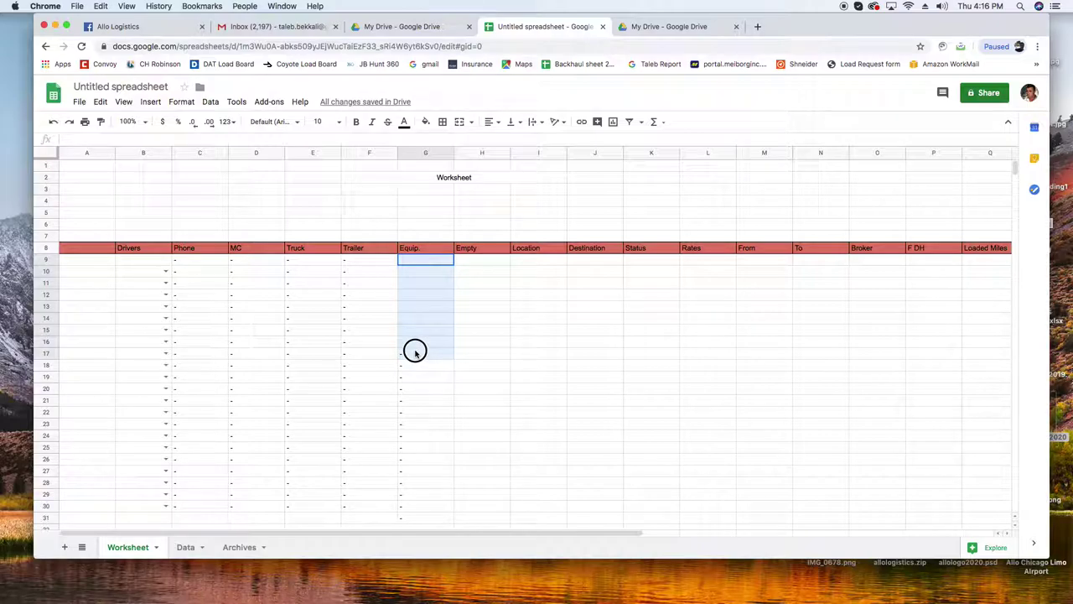
pyautogui.click(524, 368)
pyautogui.click(414, 261)
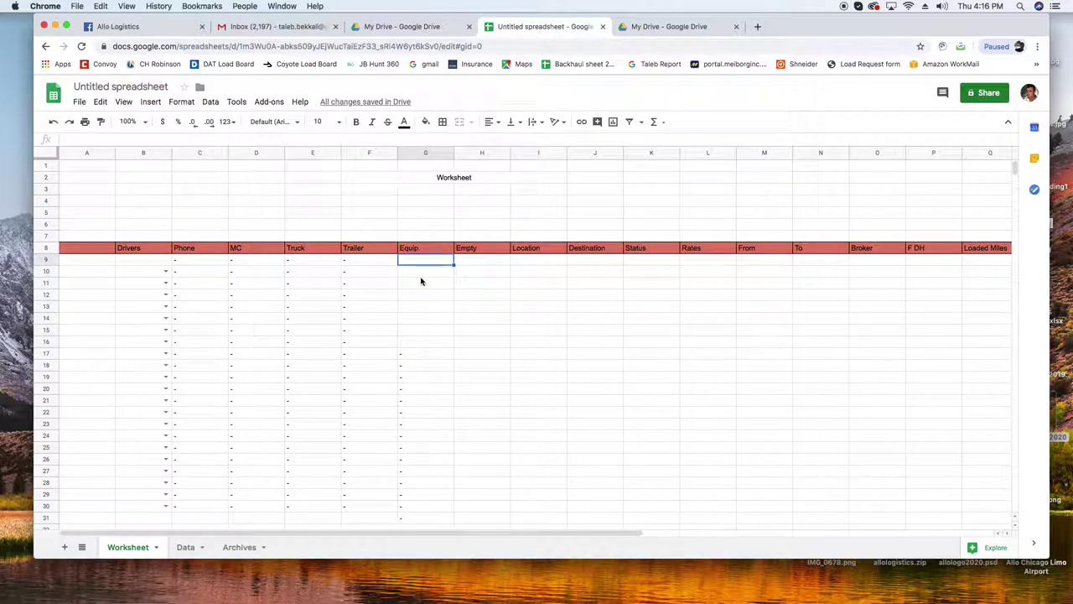
pyautogui.click(53, 122)
pyautogui.click(53, 123)
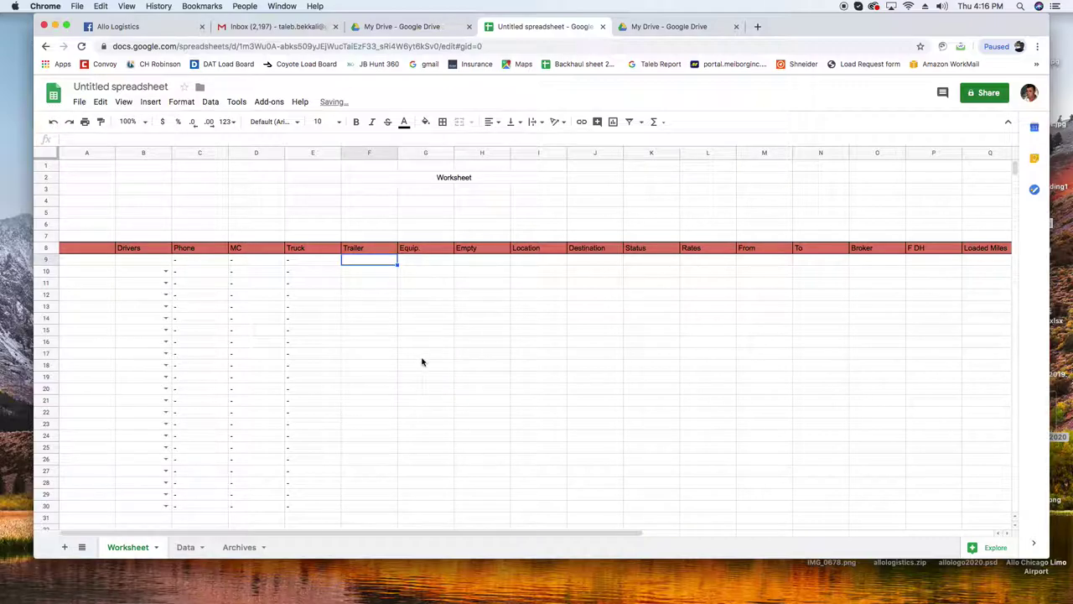
pyautogui.click(69, 121)
# Paste the copied lookup formula into Equip. cell G9 and set its column index to 6
pyautogui.click(415, 261)
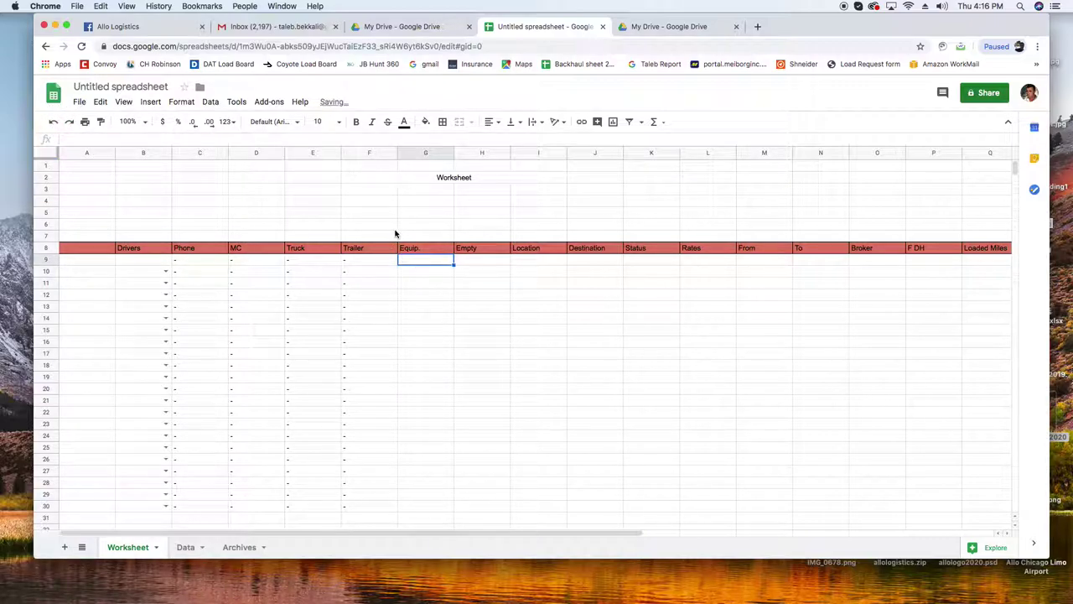
pyautogui.rightClick(102, 138)
pyautogui.click(122, 206)
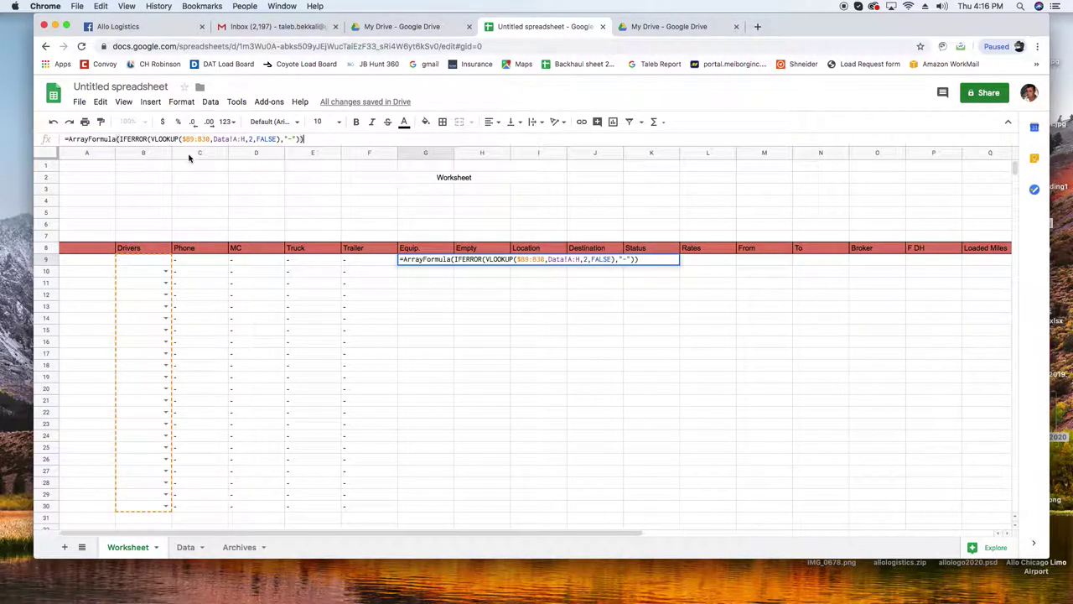
pyautogui.doubleClick(251, 138)
pyautogui.write('6')
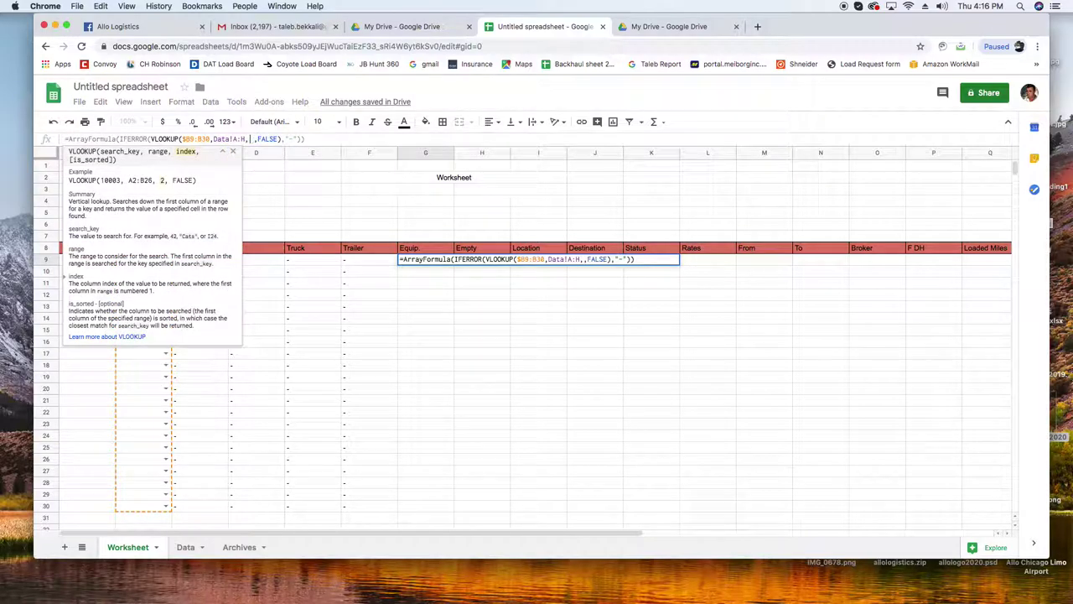
pyautogui.click(474, 323)
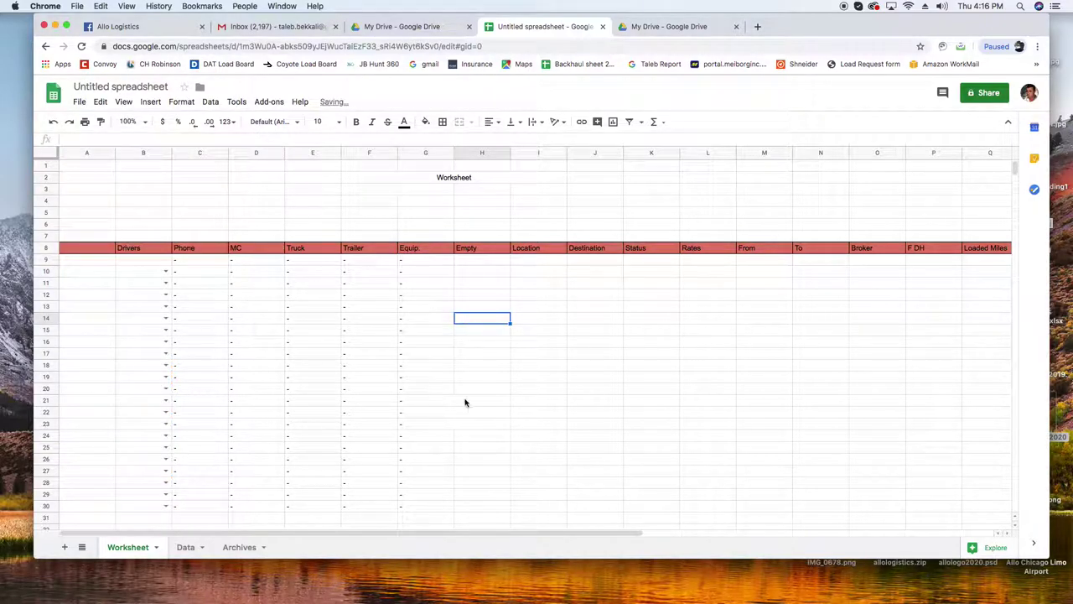
# Paste the copied lookup formula into Hometown cell W9 on the Worksheet sheet
pyautogui.scroll(-1, 456, 319)
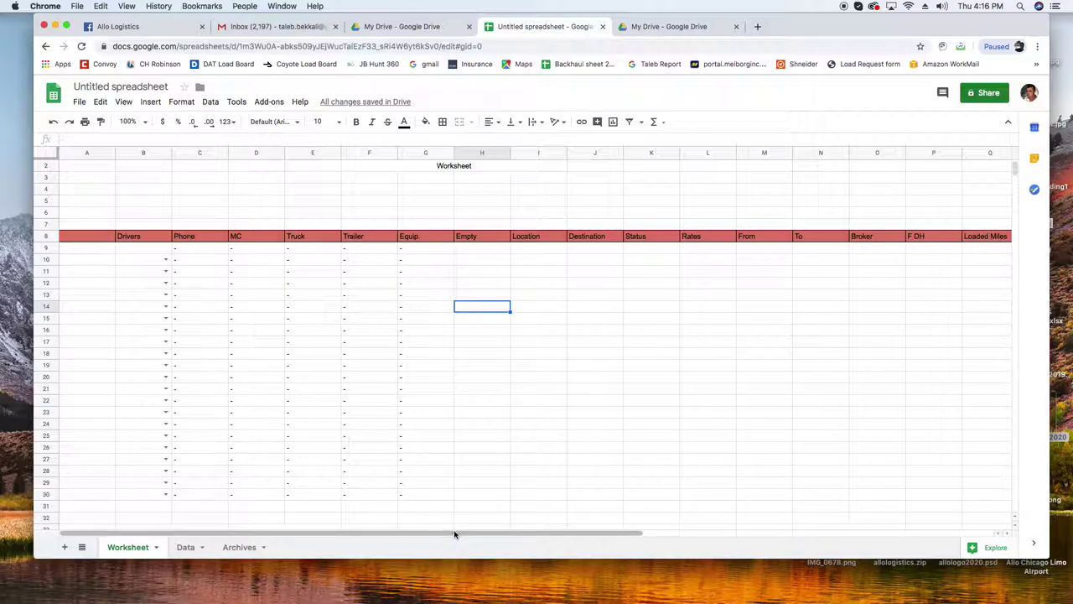
pyautogui.moveTo(460, 533); pyautogui.dragTo(803, 301)
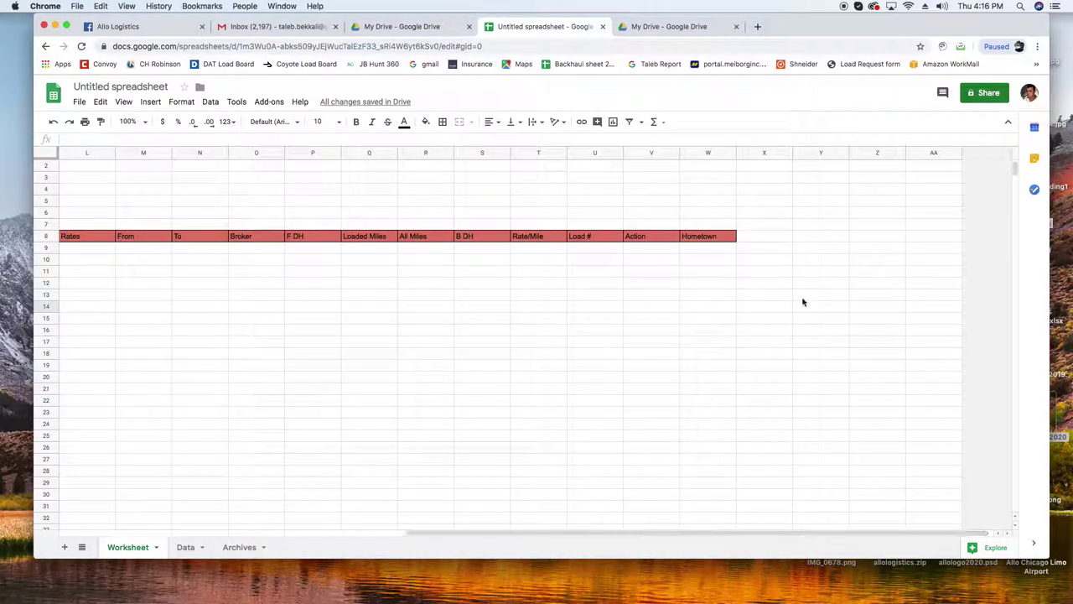
pyautogui.click(703, 250)
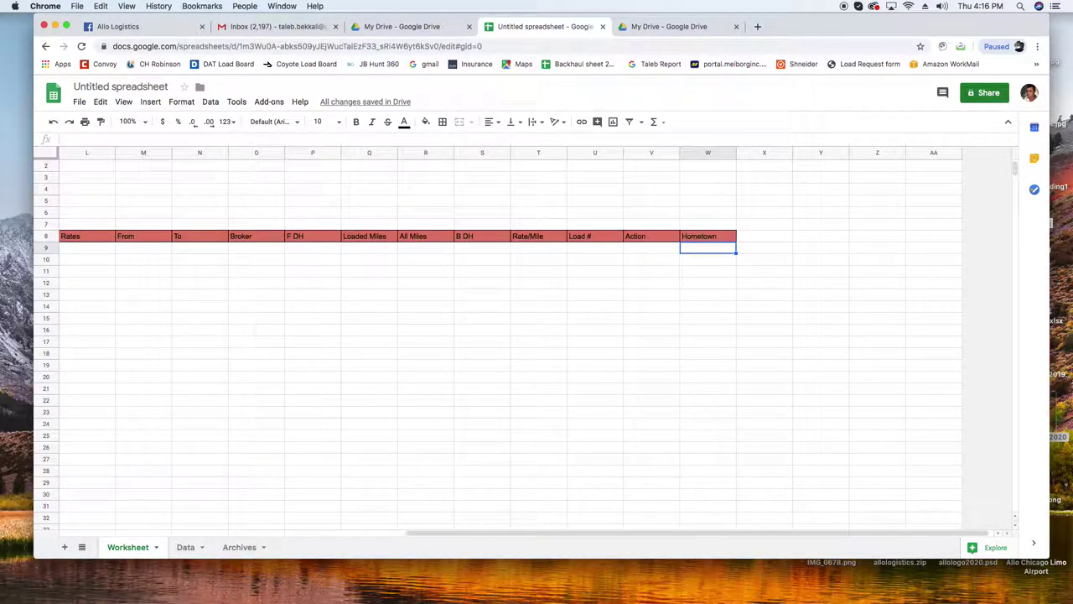
pyautogui.rightClick(73, 139)
pyautogui.click(116, 214)
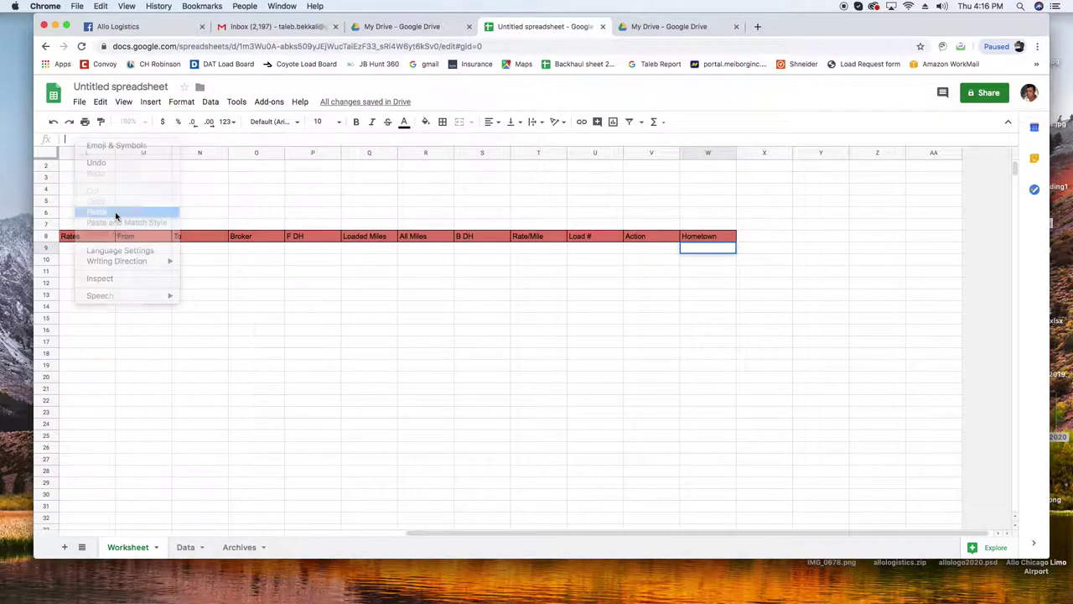
# Check the Hometown column's position on the Data sheet and set the column index in the W9 lookup formula to 7
pyautogui.click(187, 547)
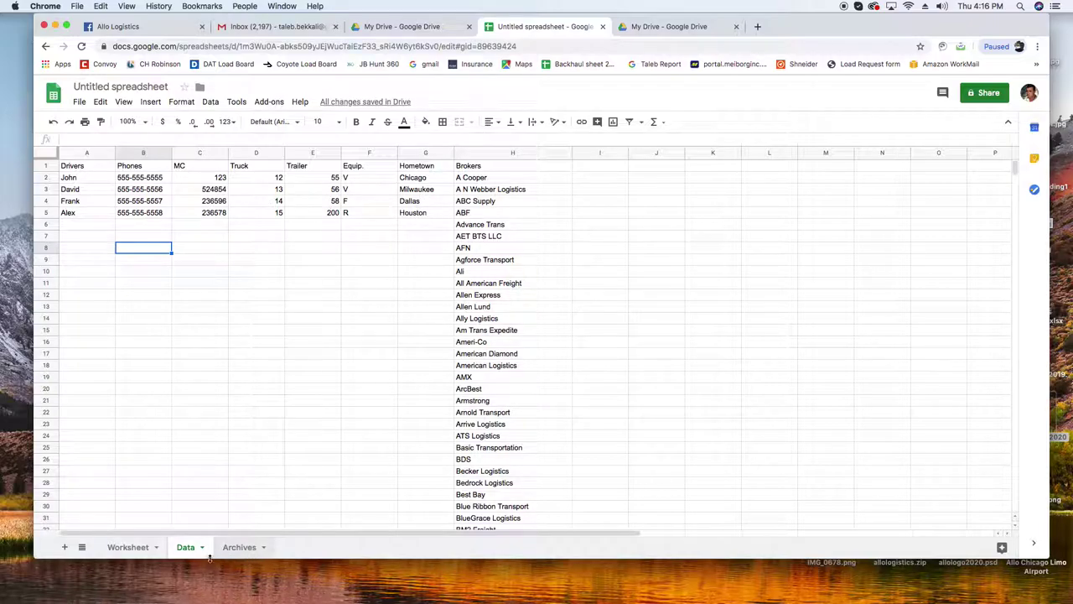
pyautogui.click(138, 547)
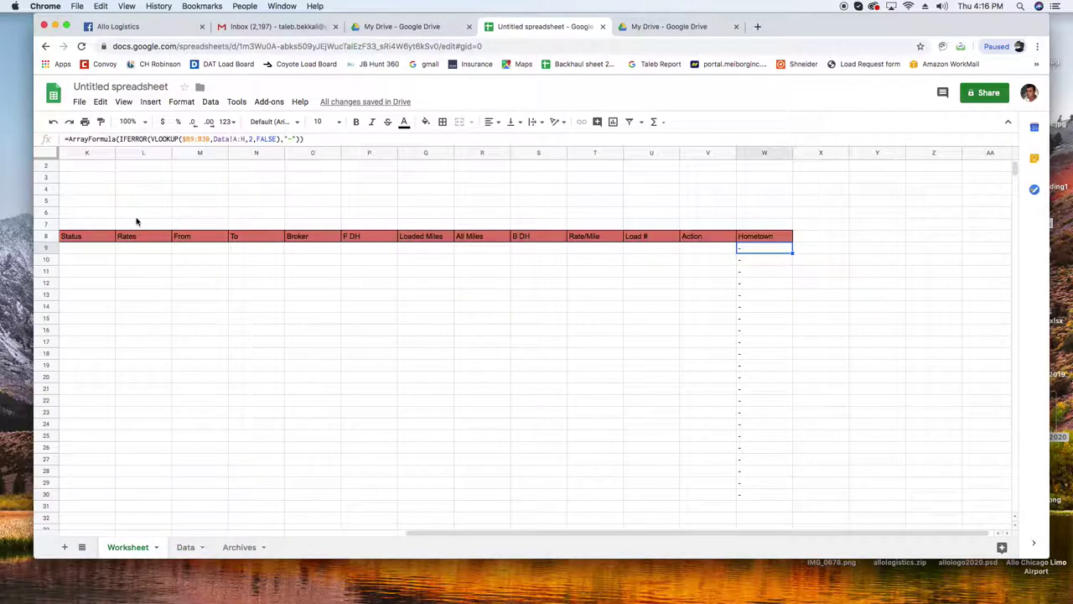
pyautogui.click(250, 140)
pyautogui.press('BackSpace')
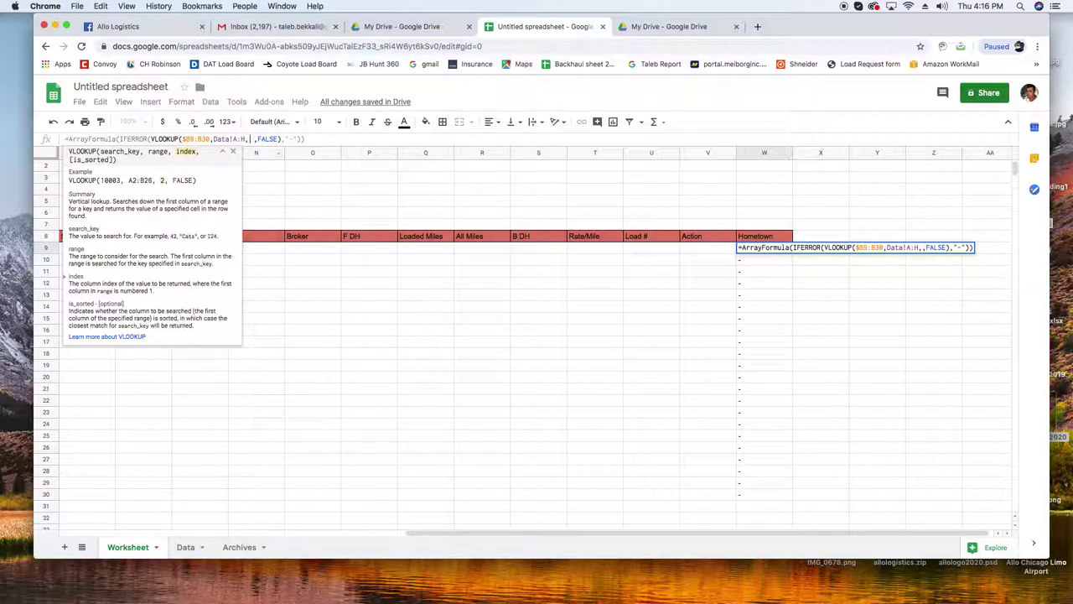
pyautogui.write('7')
pyautogui.click(400, 350)
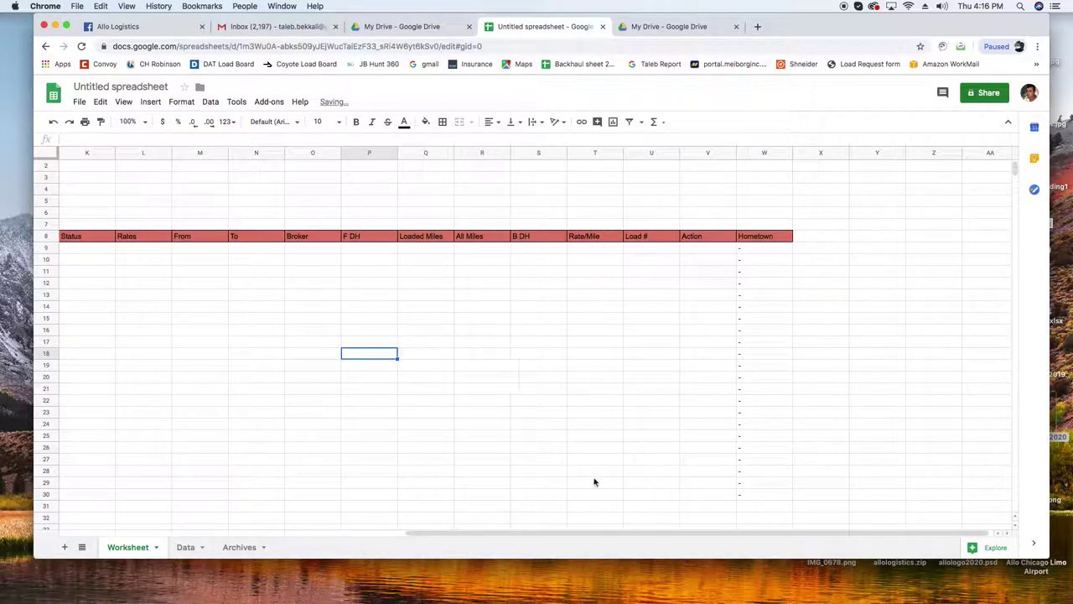
pyautogui.moveTo(618, 533); pyautogui.dragTo(227, 542)
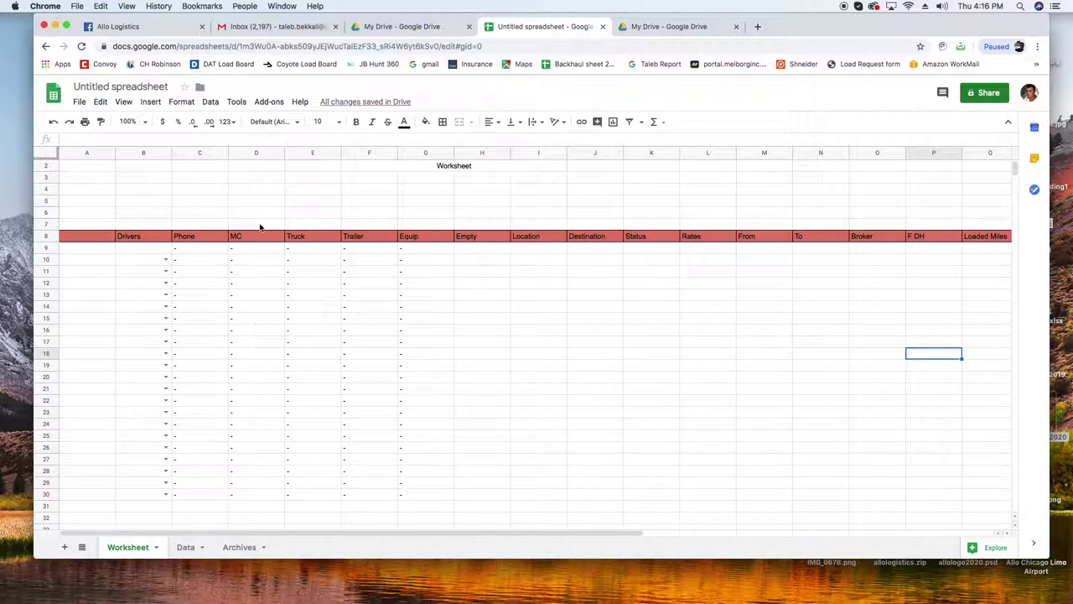
# Merge cells D7:G7 above the header row and enter the title Monday 08/26
pyautogui.moveTo(255, 225); pyautogui.dragTo(424, 226)
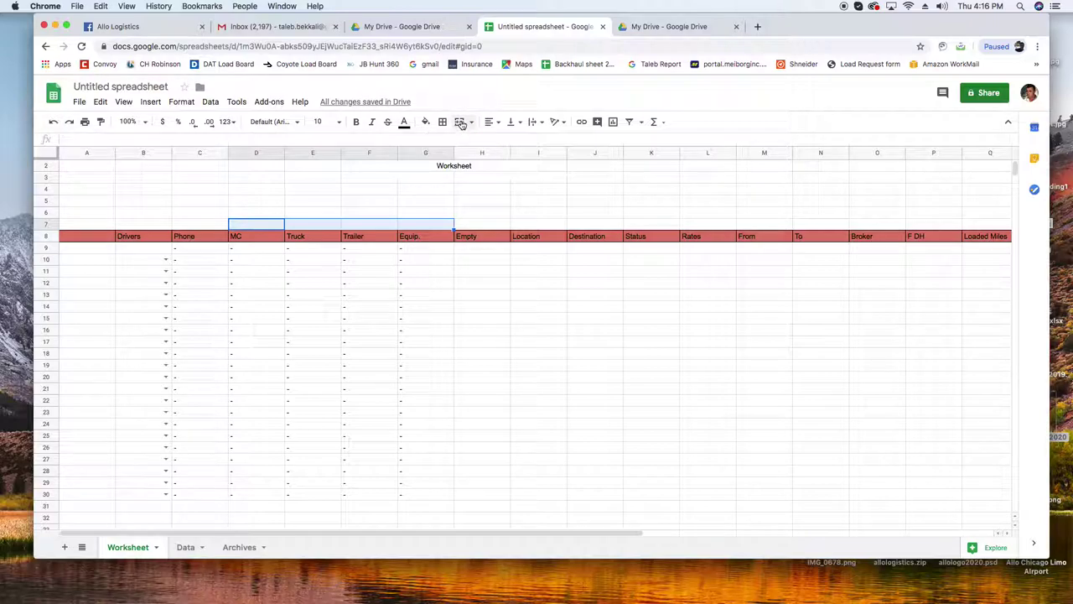
pyautogui.click(459, 122)
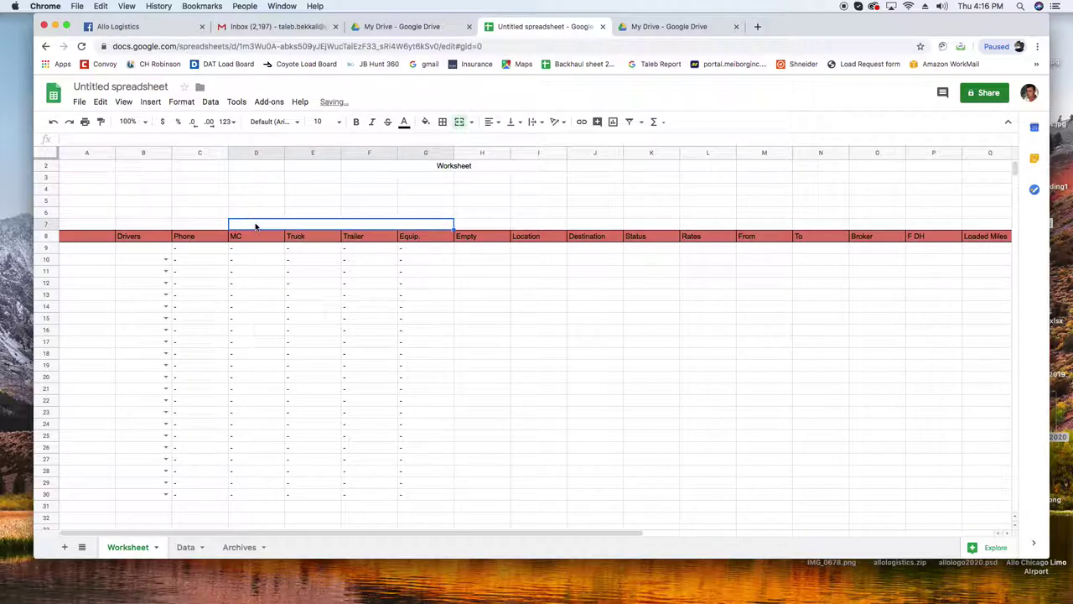
pyautogui.write('Minday')
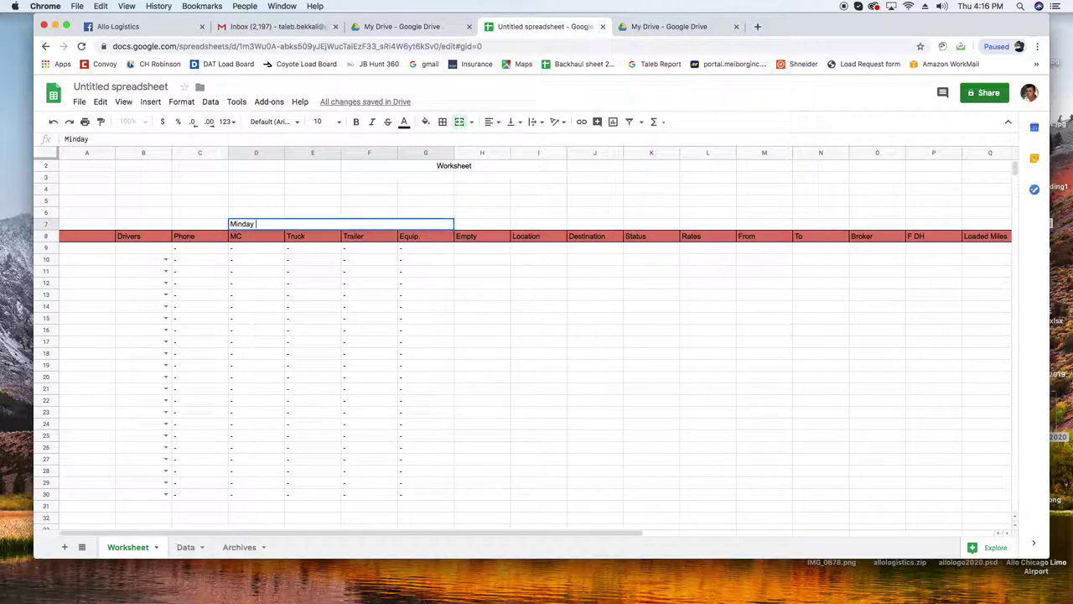
pyautogui.press('BackSpace')
pyautogui.write('on')
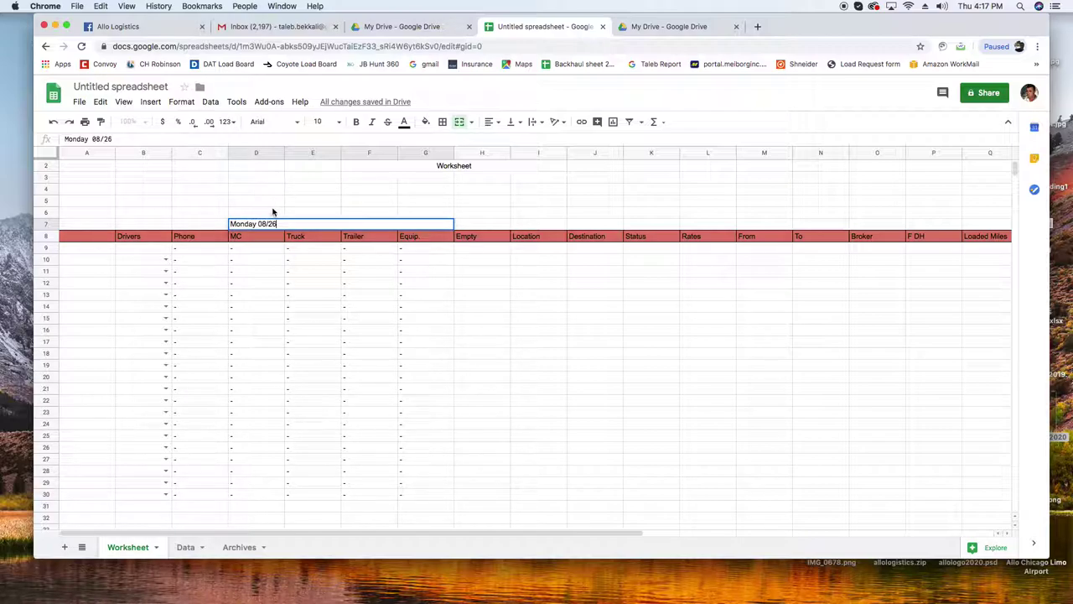
# Set the Monday 08/26 title to font size 14 and centre it horizontally in its merged cell
pyautogui.moveTo(283, 223); pyautogui.dragTo(229, 223)
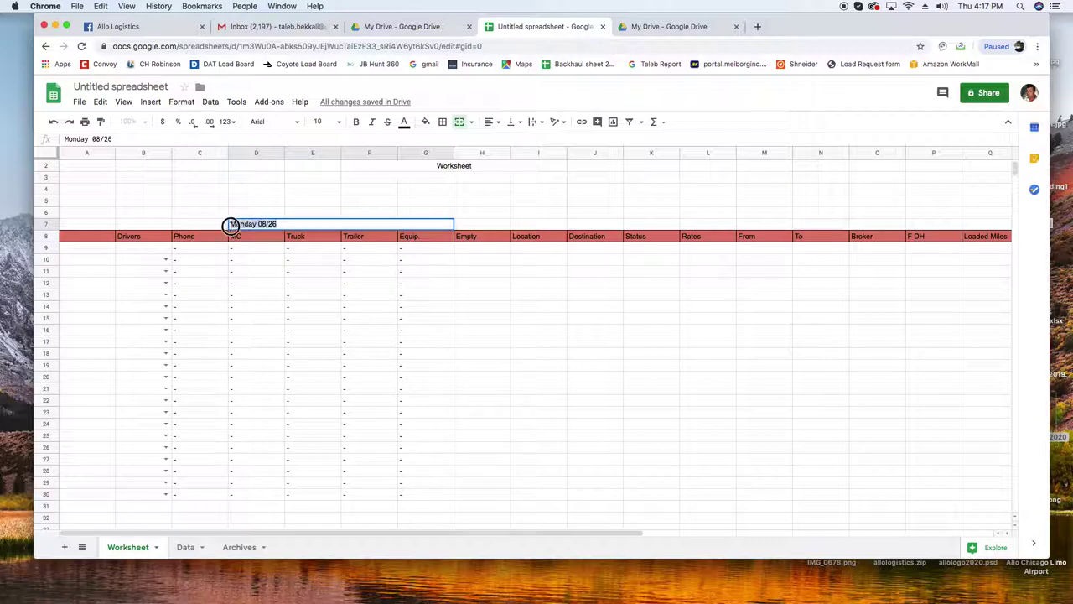
pyautogui.click(327, 122)
pyautogui.click(321, 266)
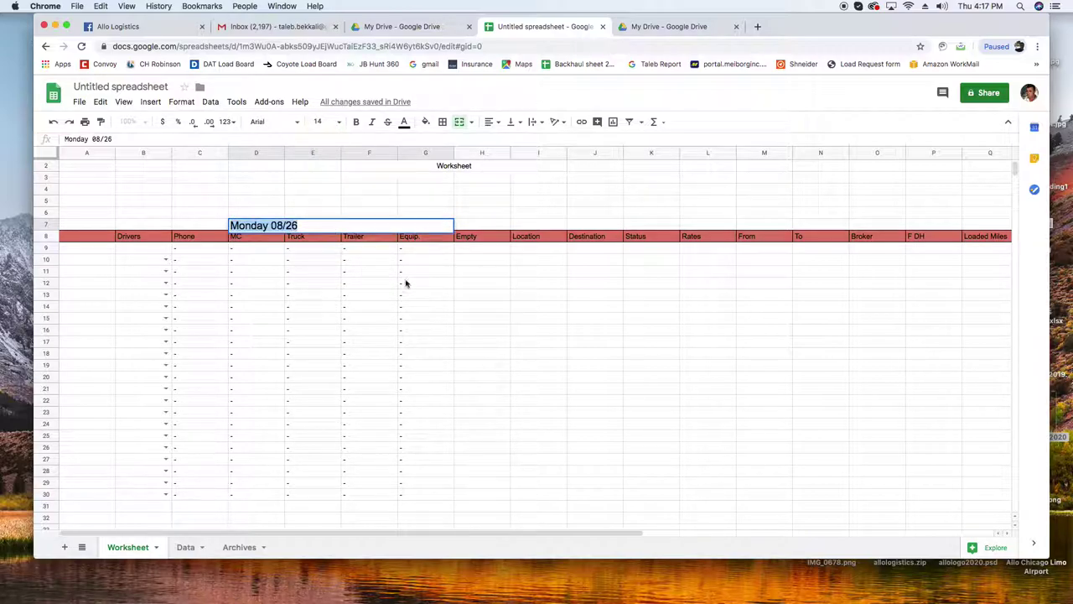
pyautogui.click(499, 302)
pyautogui.click(399, 229)
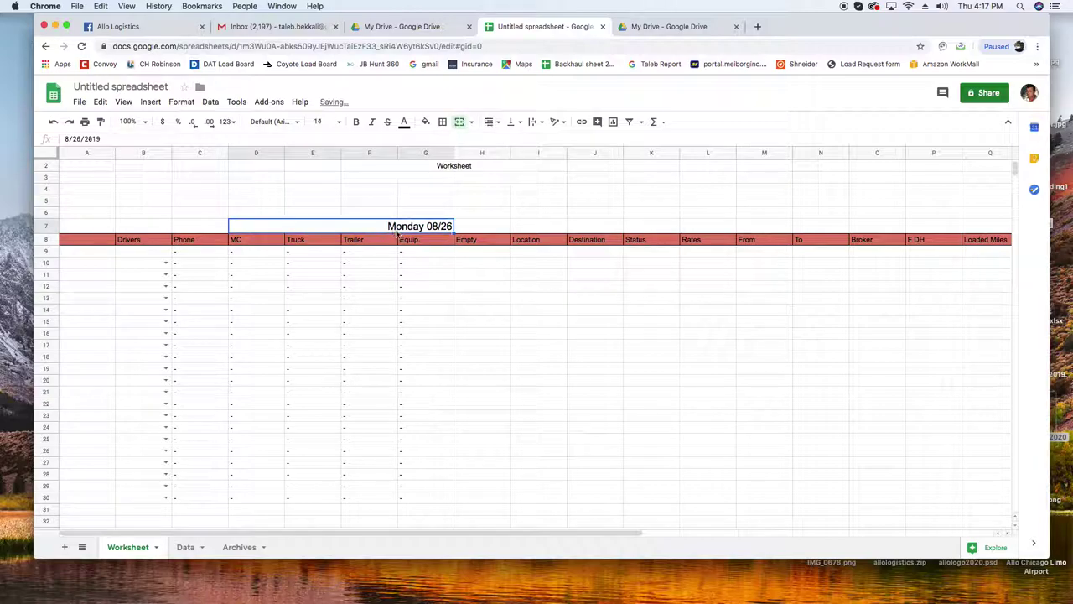
pyautogui.click(491, 122)
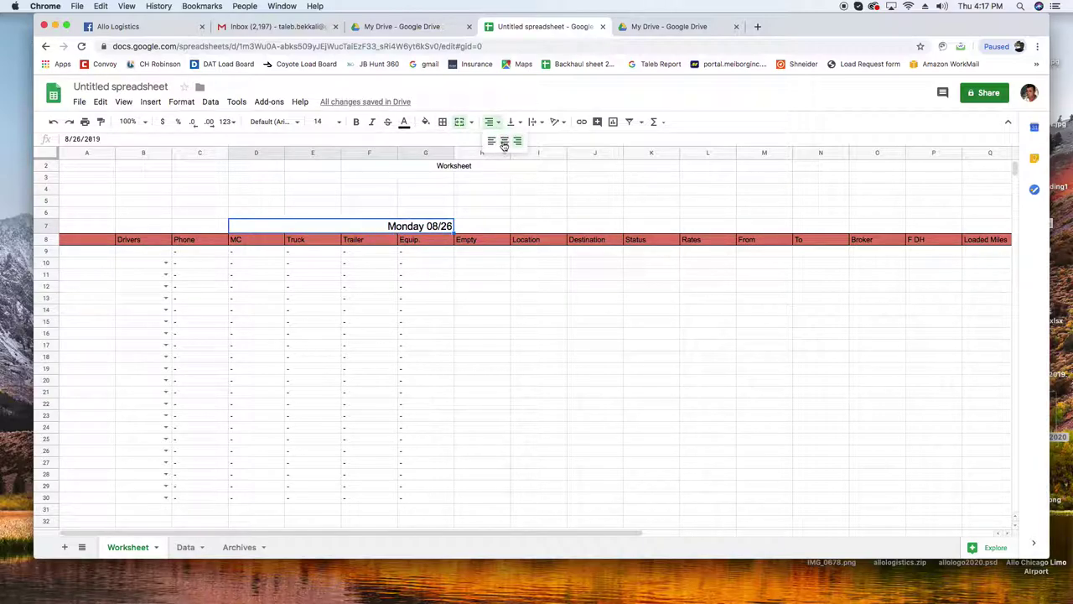
pyautogui.click(507, 144)
pyautogui.click(540, 345)
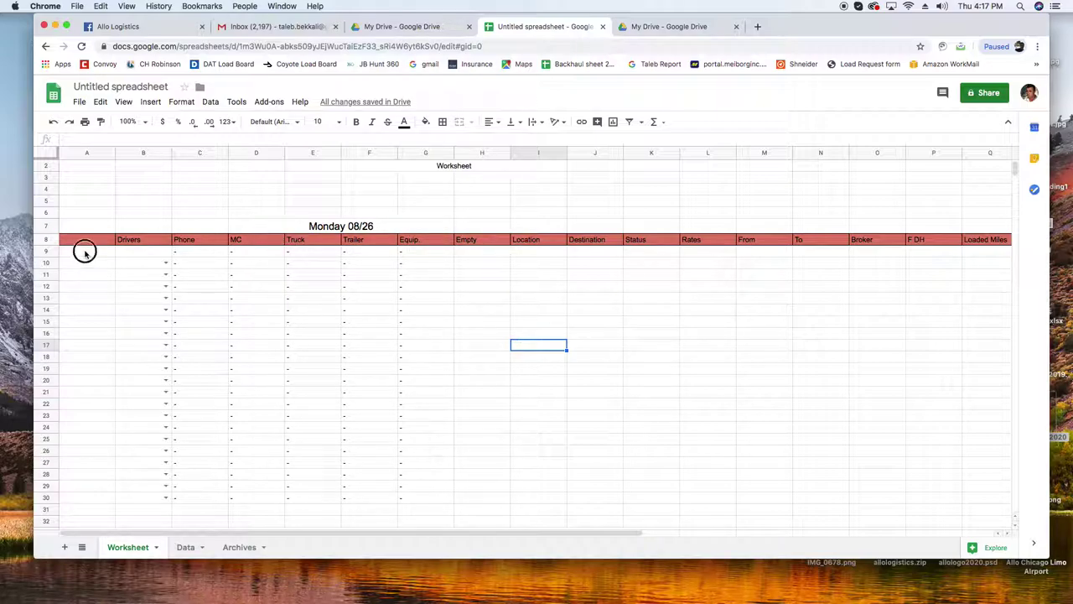
# Apply all borders to the table body A9:W30, from the first column through Hometown
pyautogui.moveTo(87, 251)
pyautogui.mouseDown()
pyautogui.moveTo(802, 372)
pyautogui.moveTo(953, 438)
pyautogui.moveTo(934, 482)
pyautogui.moveTo(941, 498)
pyautogui.moveTo(1032, 489)
pyautogui.moveTo(889, 508)
pyautogui.moveTo(780, 501)
pyautogui.mouseUp()
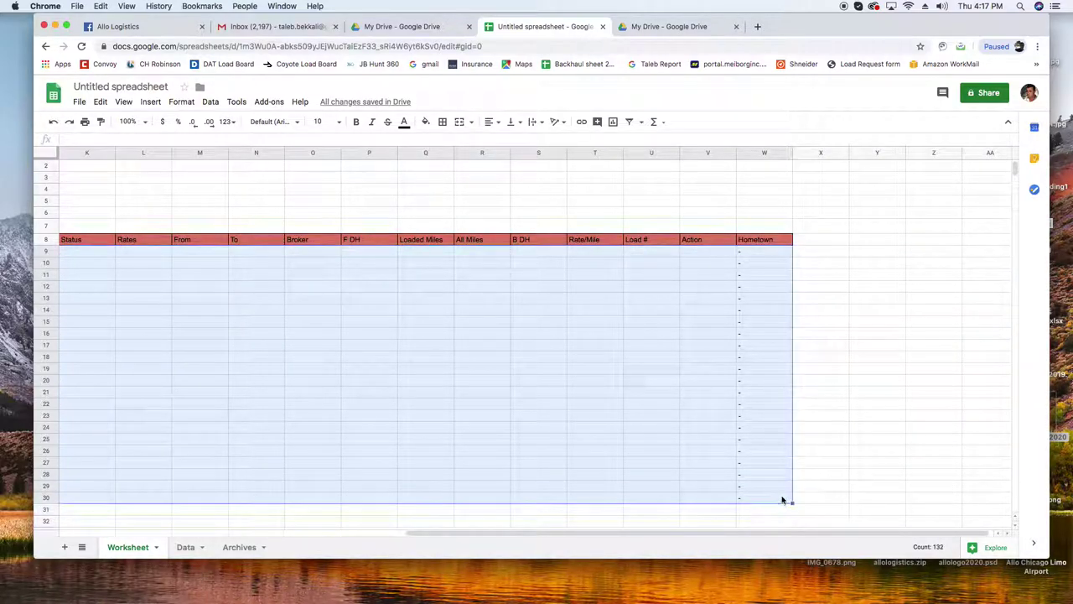
pyautogui.click(443, 122)
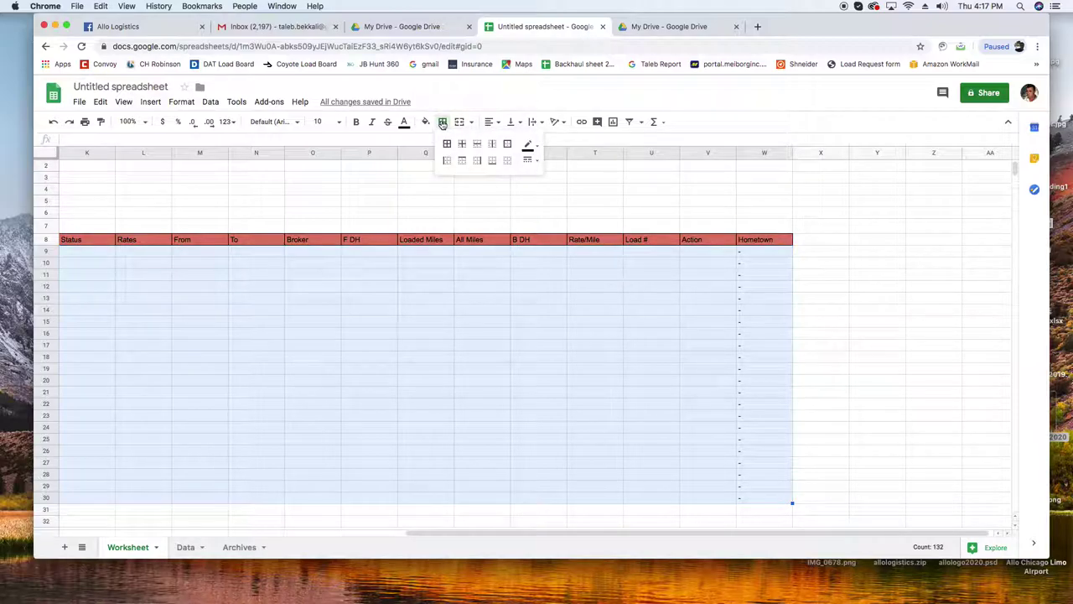
pyautogui.click(448, 143)
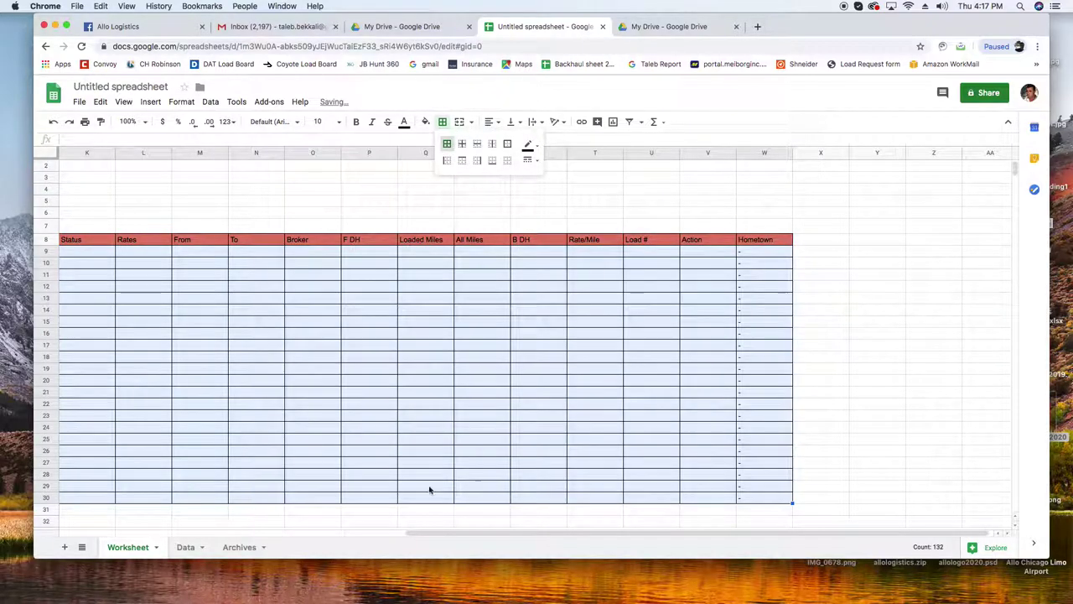
pyautogui.click(382, 521)
pyautogui.moveTo(455, 535); pyautogui.dragTo(50, 546)
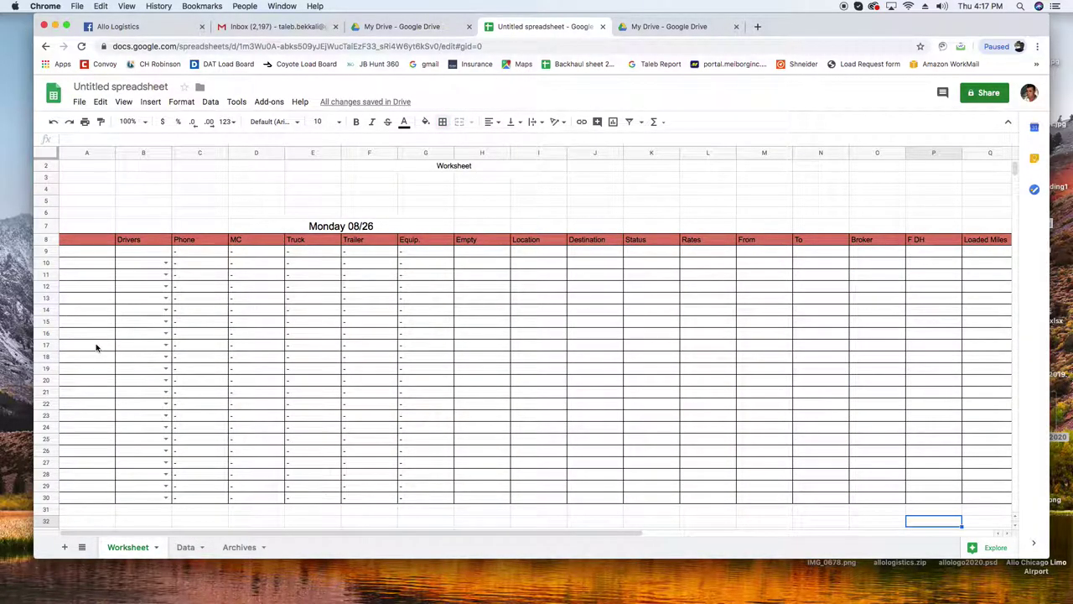
# Enter the date 08/26 in cell A9 and copy it into A10:A30
pyautogui.click(88, 256)
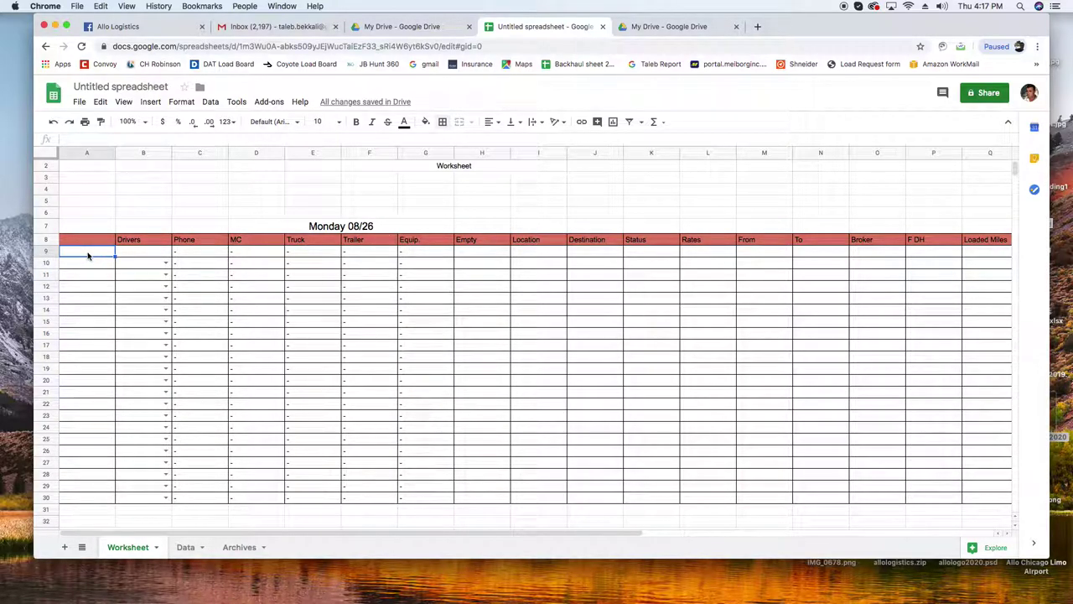
pyautogui.write('08/26')
pyautogui.click(126, 284)
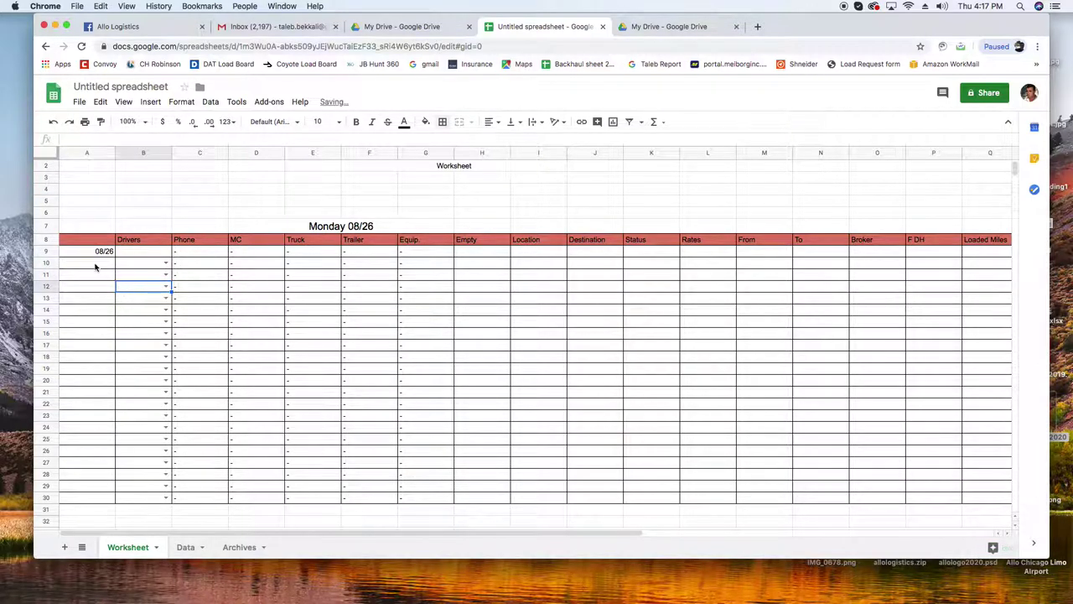
pyautogui.click(95, 249)
pyautogui.rightClick(94, 254)
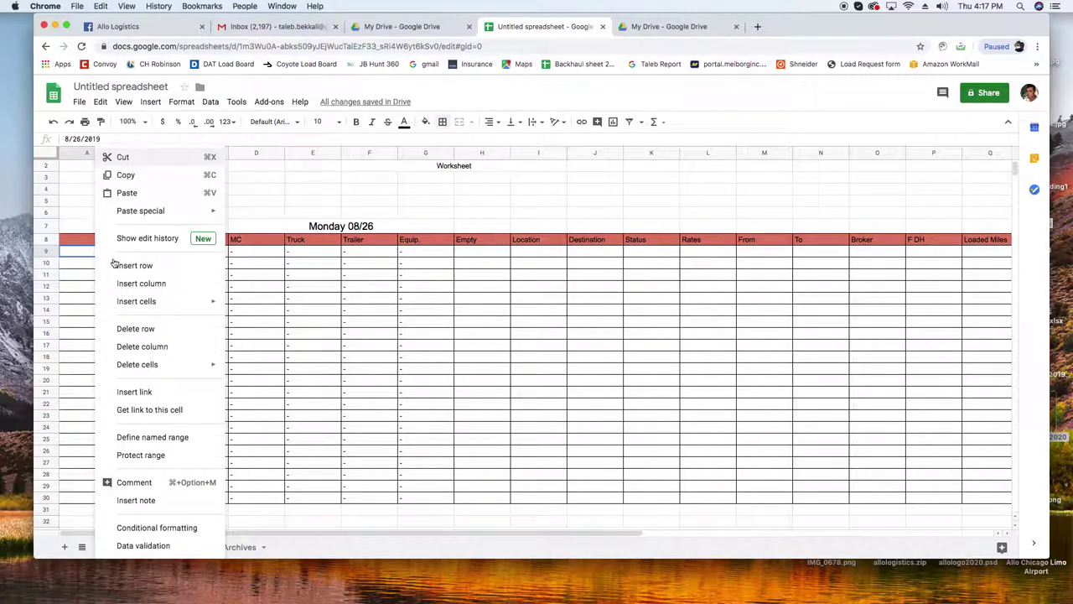
pyautogui.click(126, 192)
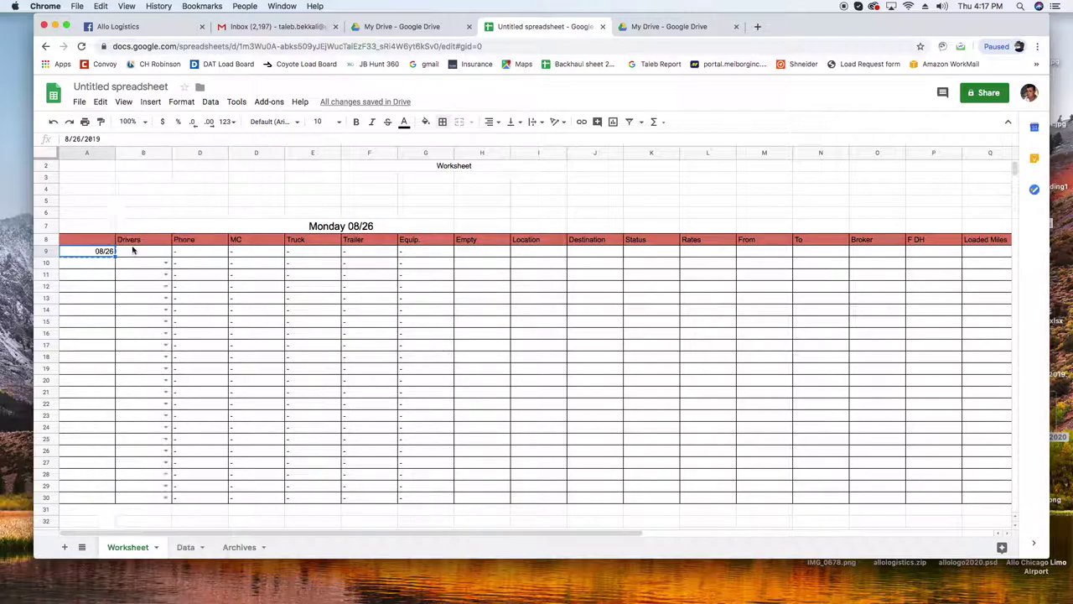
pyautogui.moveTo(90, 262); pyautogui.dragTo(101, 495)
pyautogui.rightClick(100, 495)
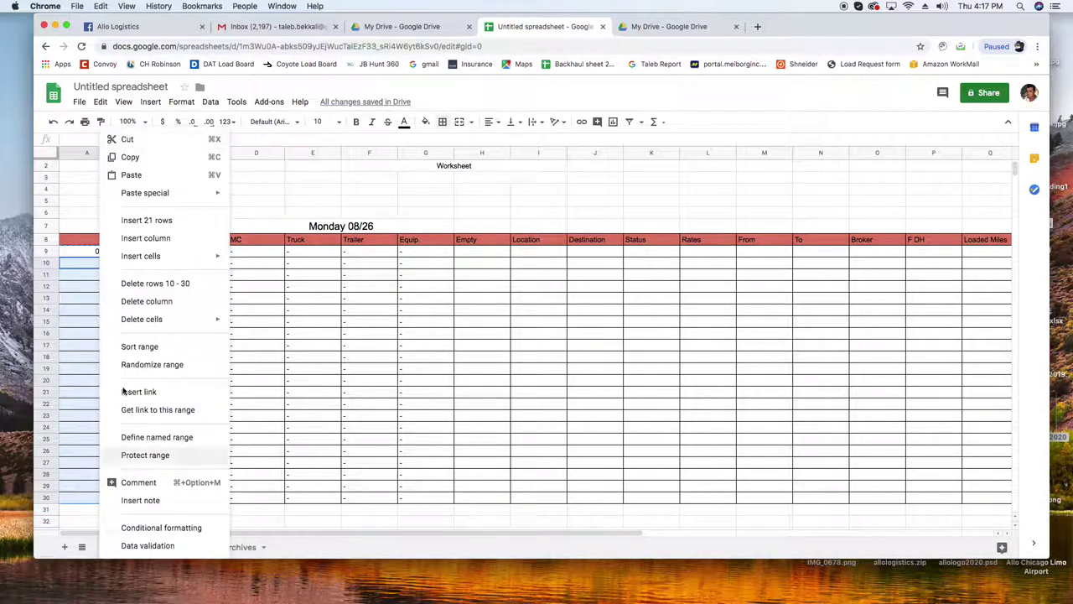
pyautogui.click(132, 176)
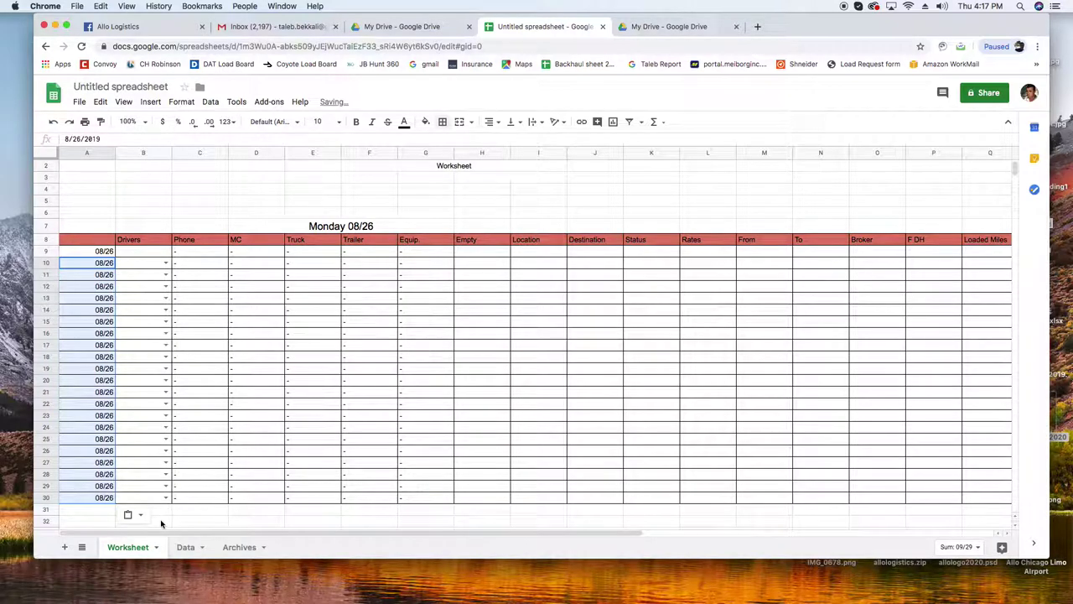
# Hide column A, which holds the dates
pyautogui.rightClick(97, 154)
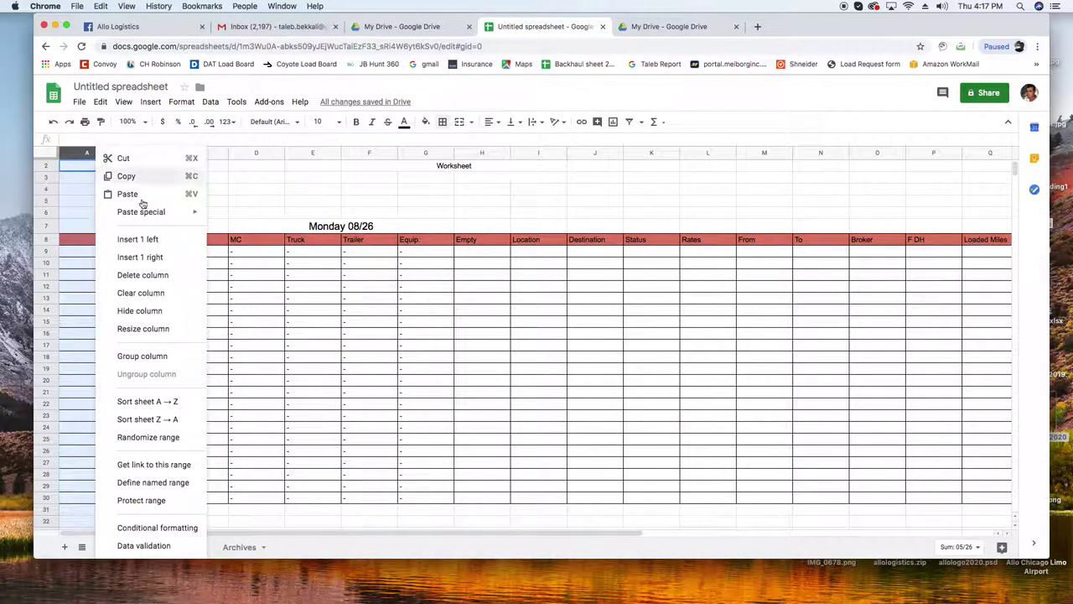
pyautogui.click(139, 310)
pyautogui.click(154, 216)
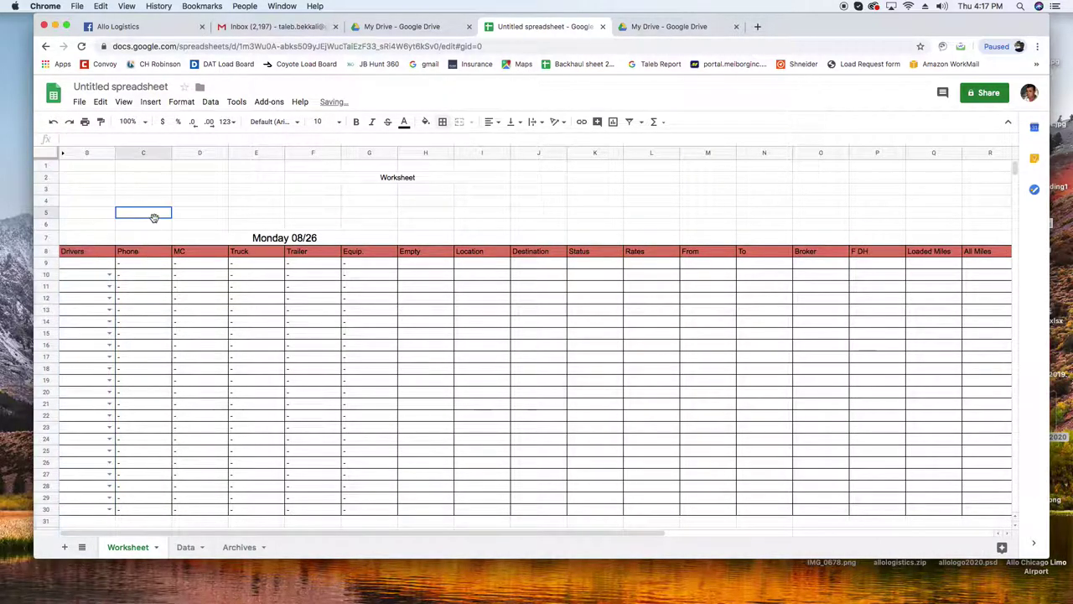
# Hide the Action column V
pyautogui.moveTo(400, 531); pyautogui.dragTo(677, 543)
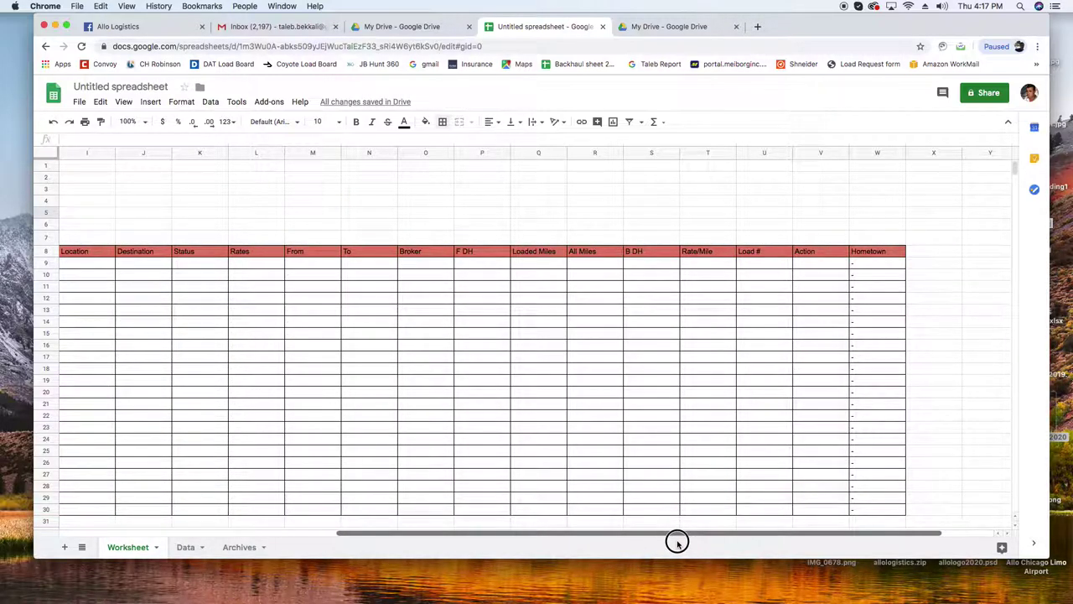
pyautogui.click(817, 156)
pyautogui.rightClick(818, 158)
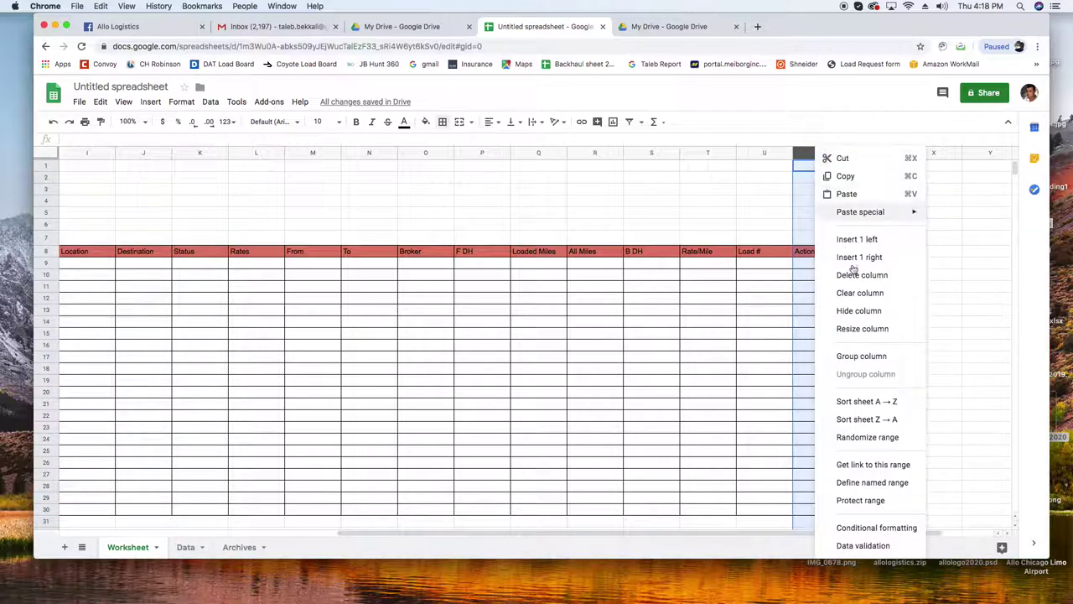
pyautogui.click(847, 311)
pyautogui.moveTo(699, 533); pyautogui.dragTo(193, 541)
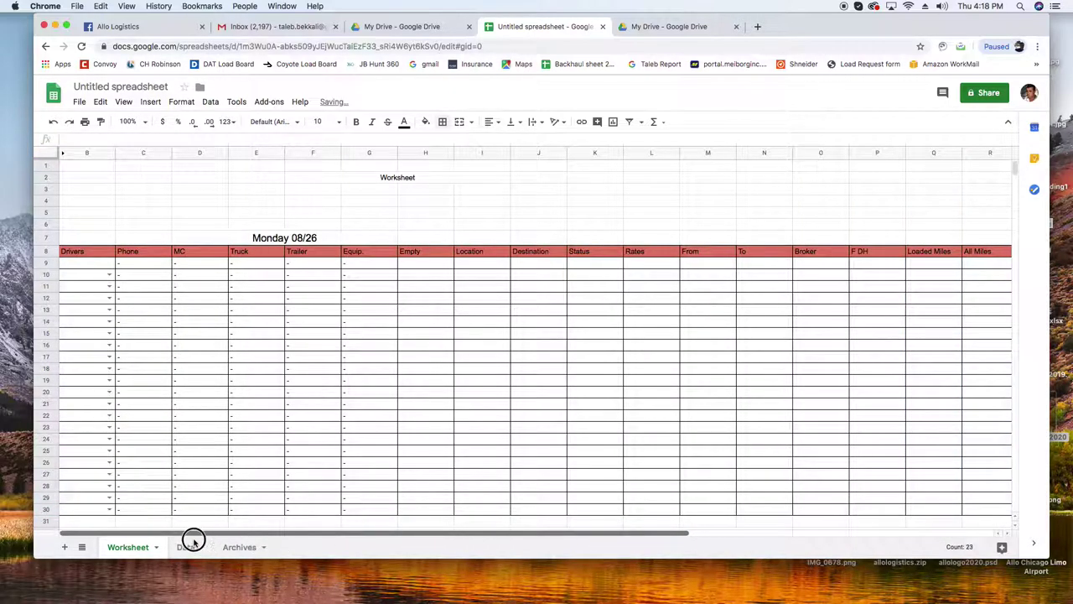
# Hide row 9, which holds the lookup formulas under the headers
pyautogui.click(46, 262)
pyautogui.click(144, 264)
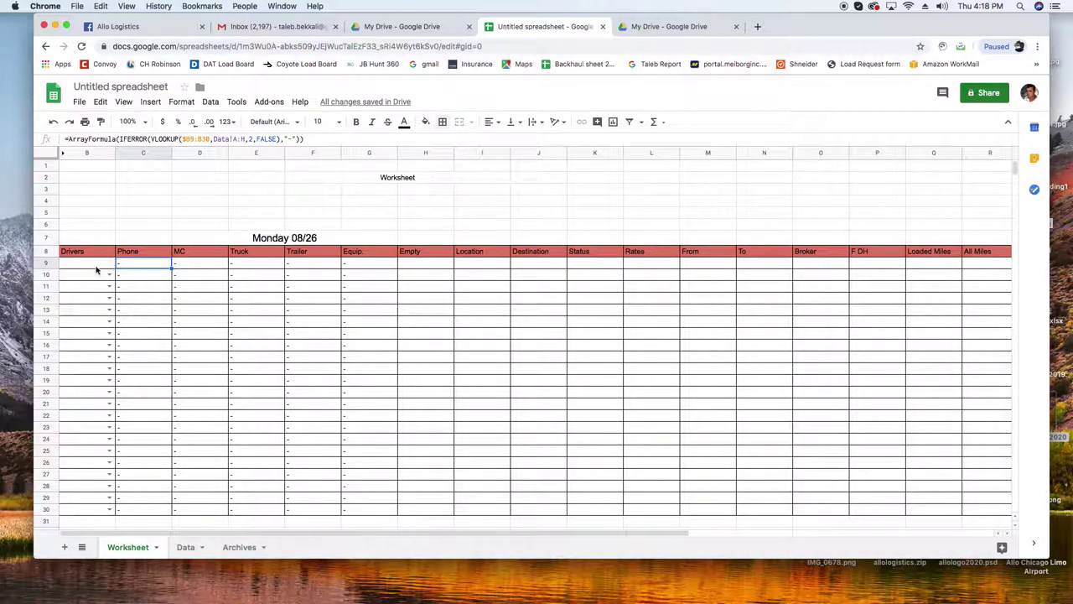
pyautogui.click(46, 265)
pyautogui.rightClick(46, 265)
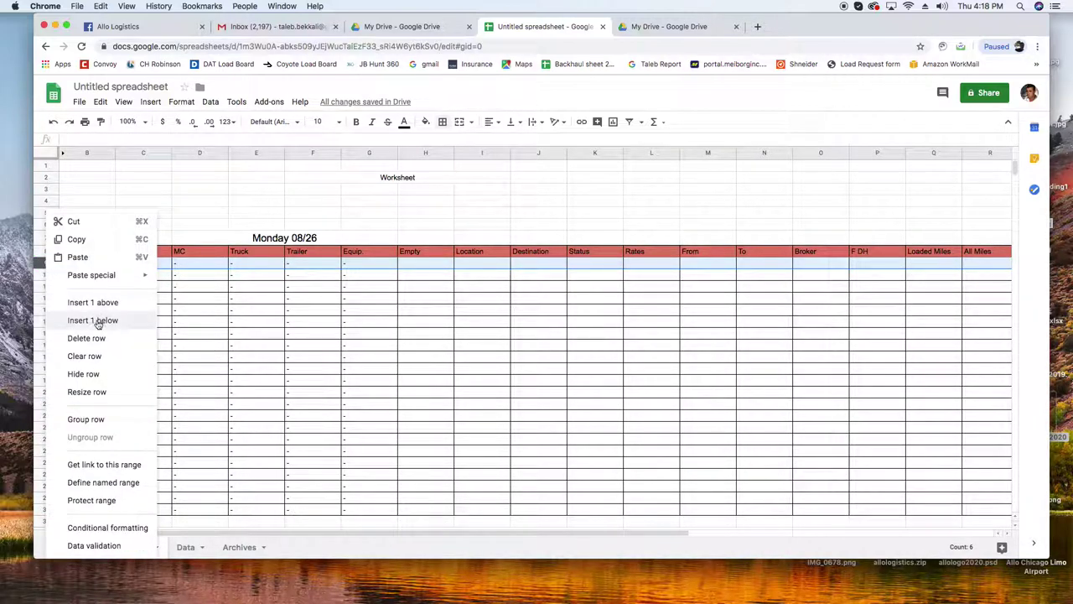
pyautogui.click(93, 374)
pyautogui.click(132, 210)
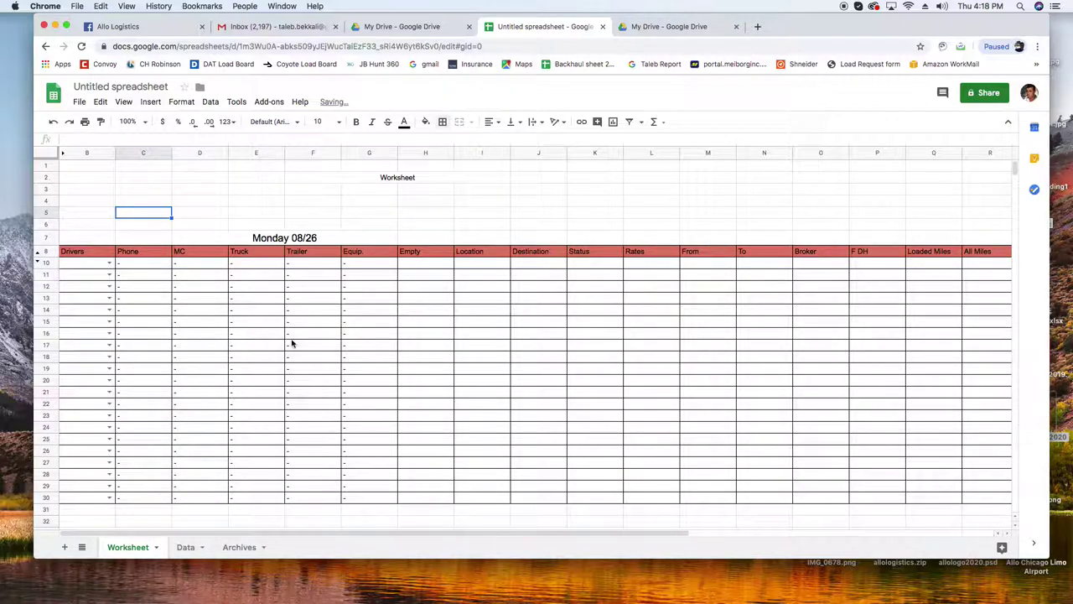
# Choose the second listed driver's name in B10 and B12 and the third's in B11, checking the looked-up details across each row
pyautogui.click(109, 262)
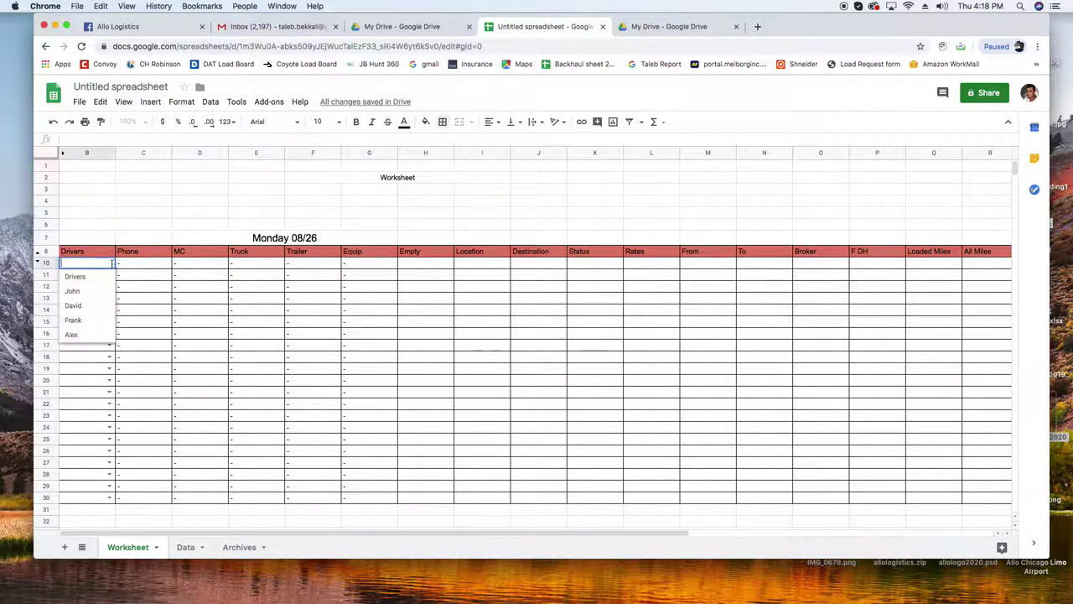
pyautogui.click(80, 305)
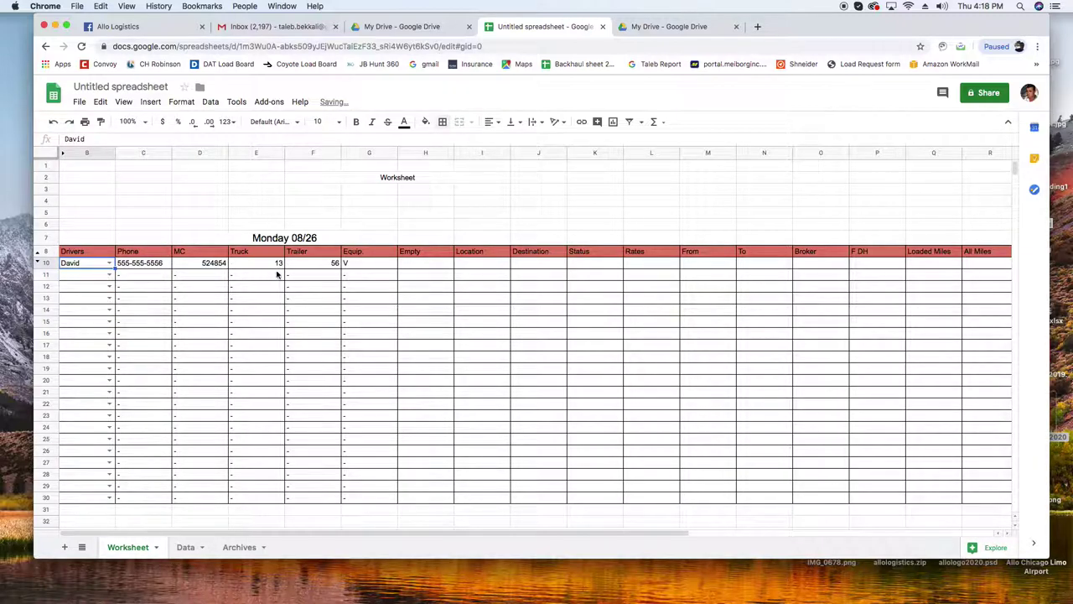
pyautogui.moveTo(414, 532); pyautogui.dragTo(300, 551)
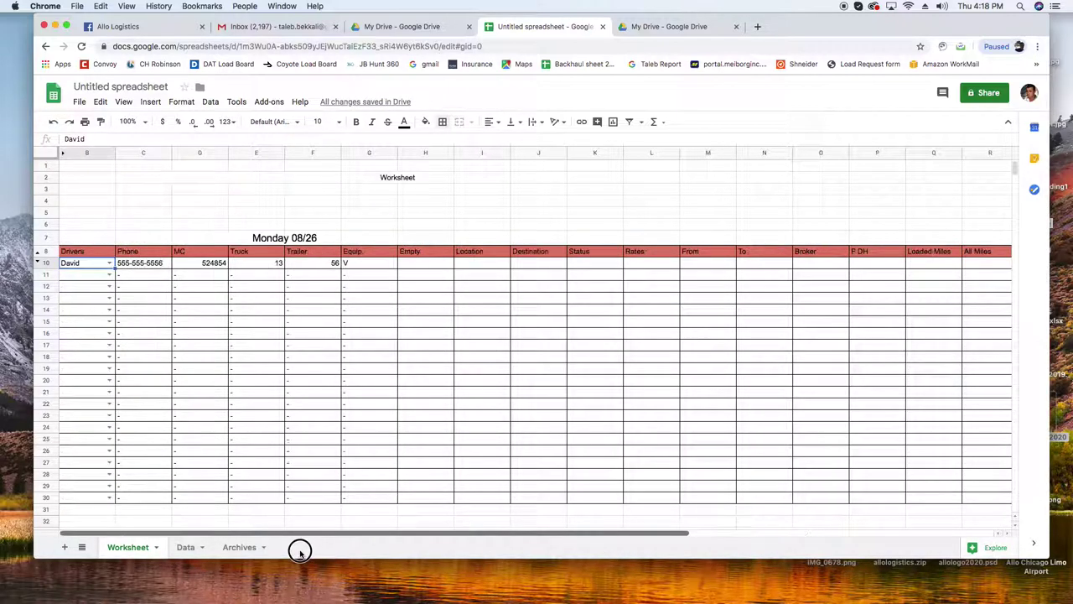
pyautogui.click(108, 275)
pyautogui.click(85, 338)
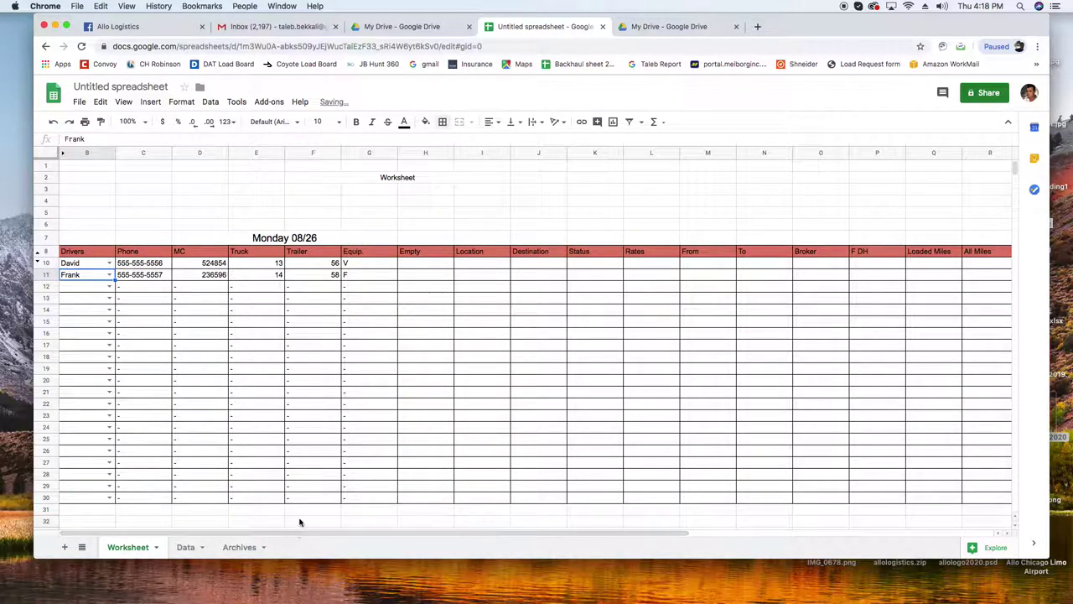
pyautogui.moveTo(299, 537); pyautogui.dragTo(48, 529)
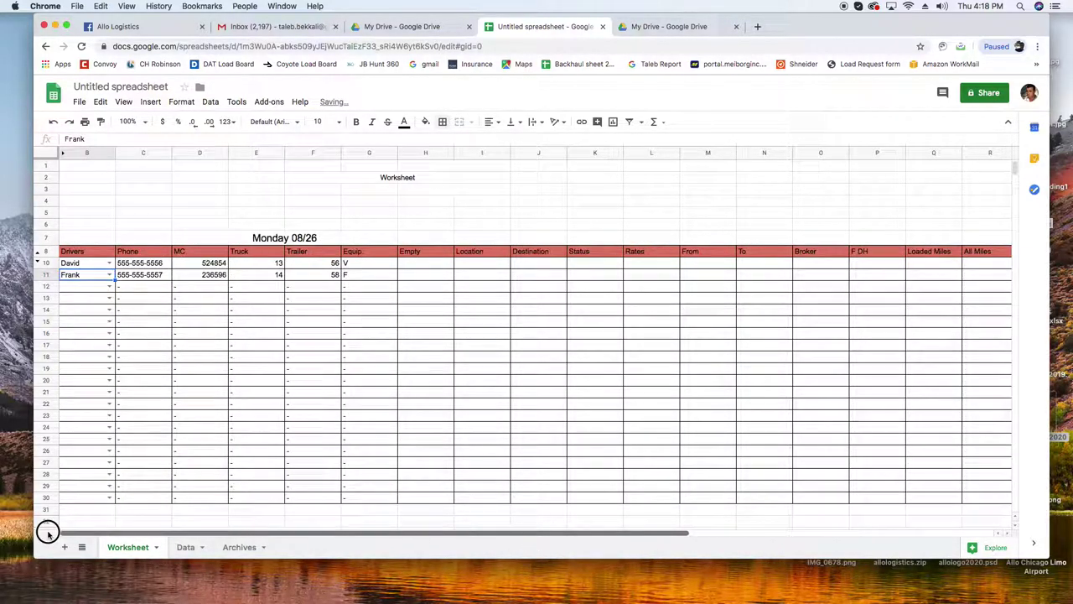
pyautogui.click(108, 284)
pyautogui.click(75, 329)
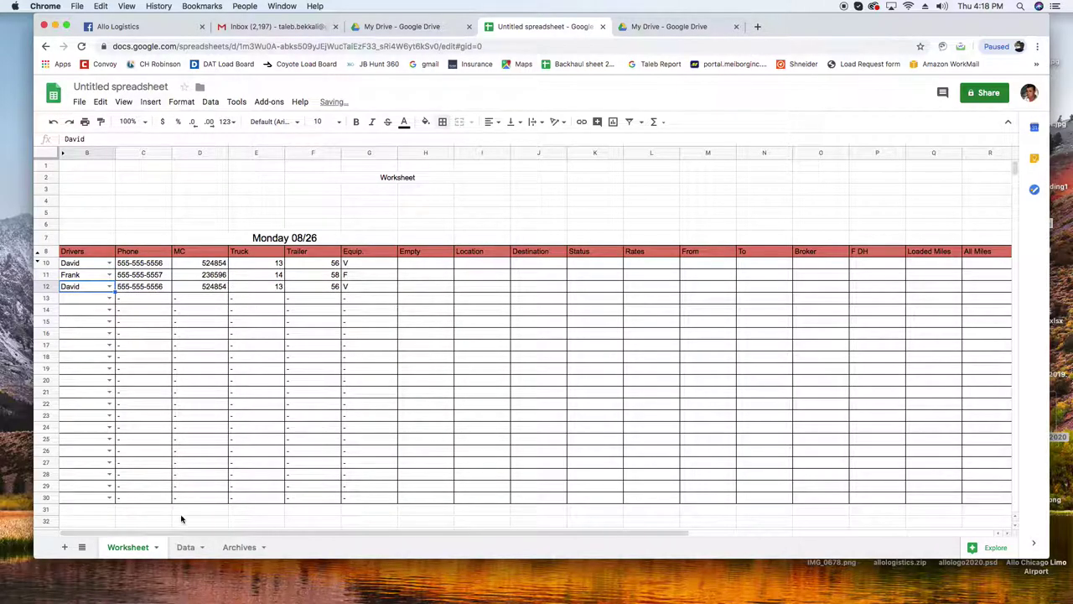
pyautogui.moveTo(438, 534); pyautogui.dragTo(53, 476)
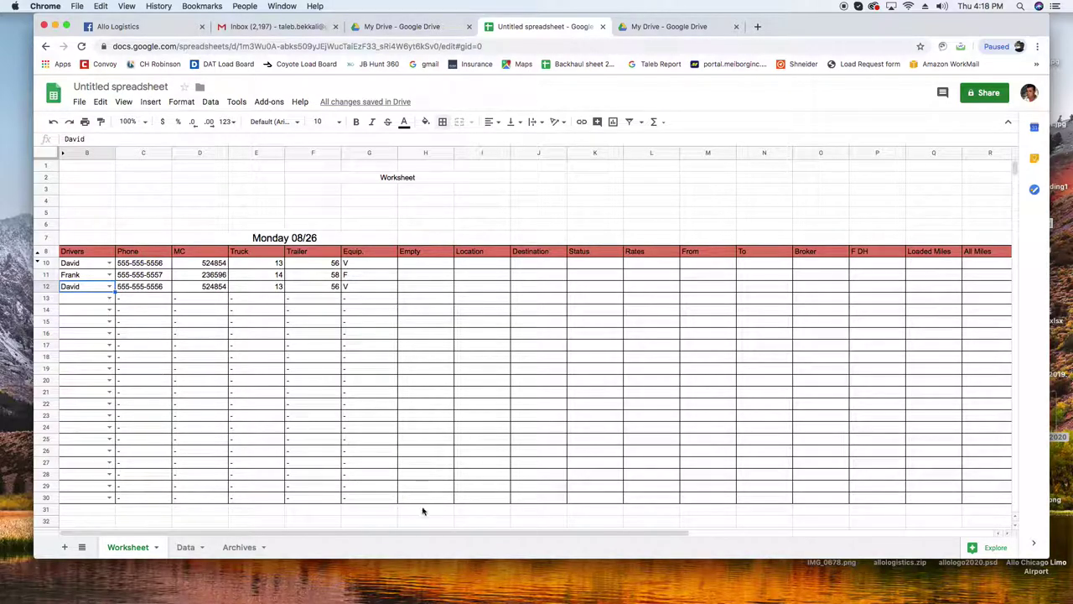
pyautogui.moveTo(511, 538); pyautogui.dragTo(400, 523)
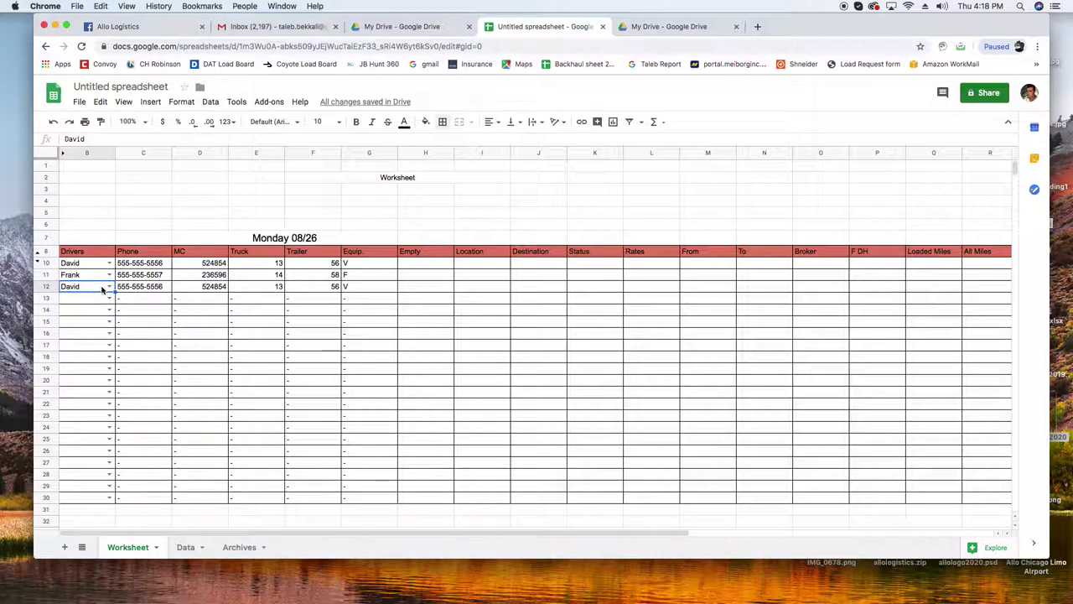